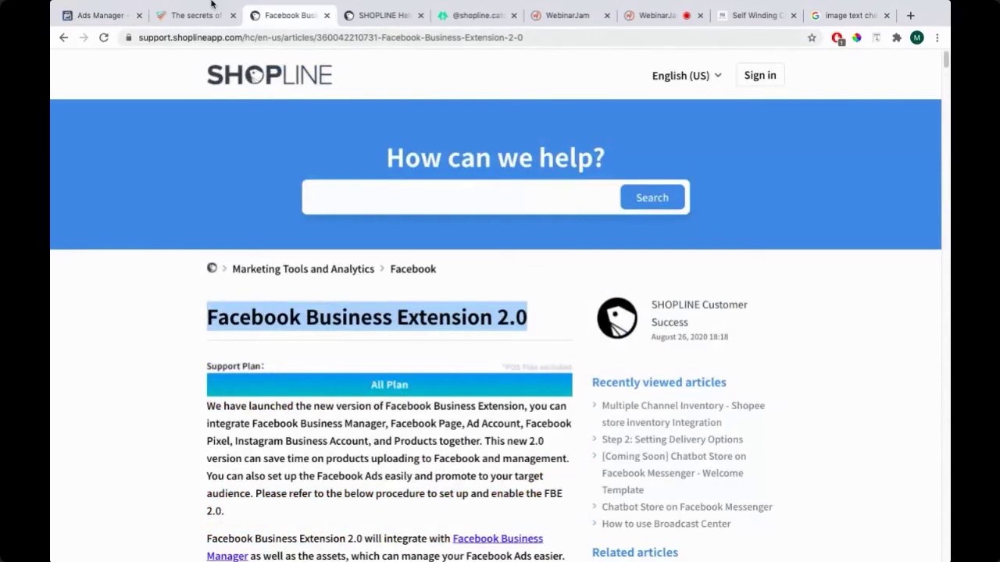
# Switch to the Ads Manager campaign creation page and dismiss the ad blocker notice.
pyautogui.click(102, 15)
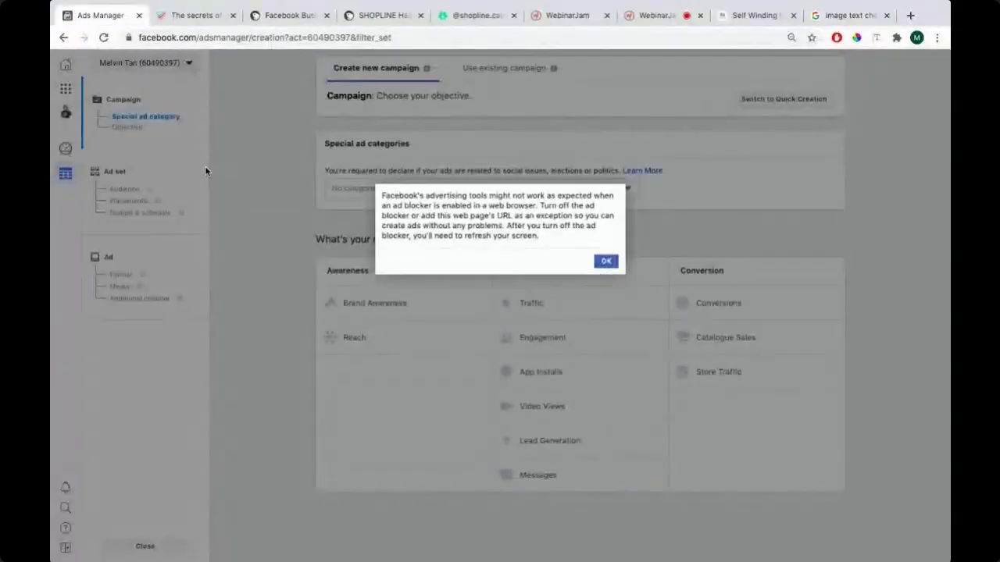
pyautogui.click(605, 262)
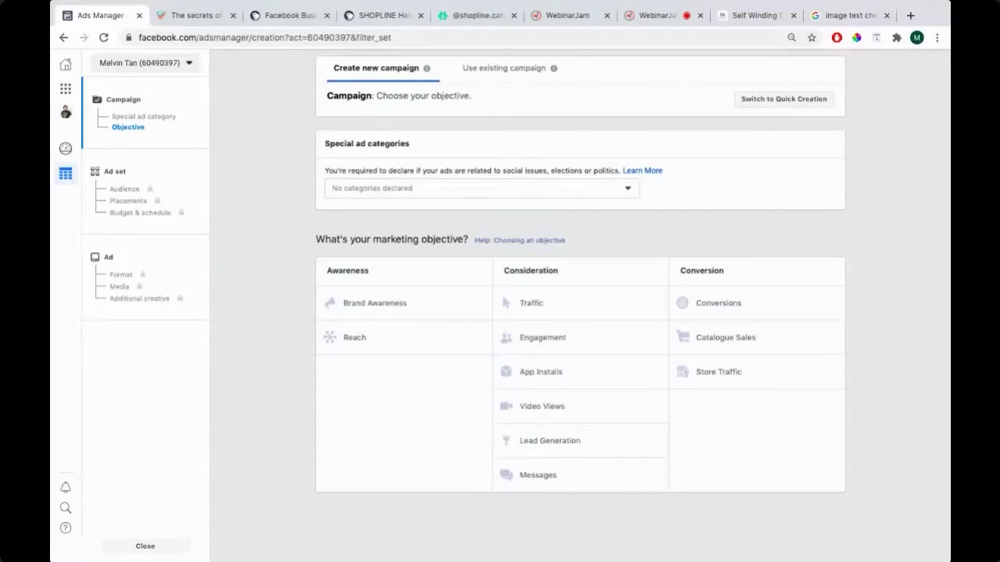
pyautogui.press('super+Tab')
pyautogui.press('super+Tab')
pyautogui.press('super+shift+Tab')
pyautogui.click(599, 283)
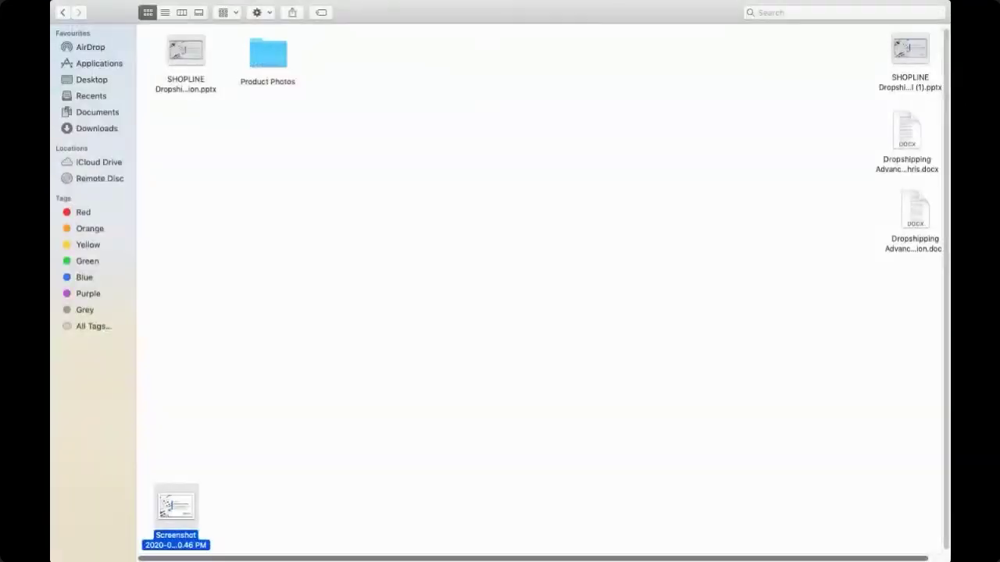
pyautogui.press('super+Tab')
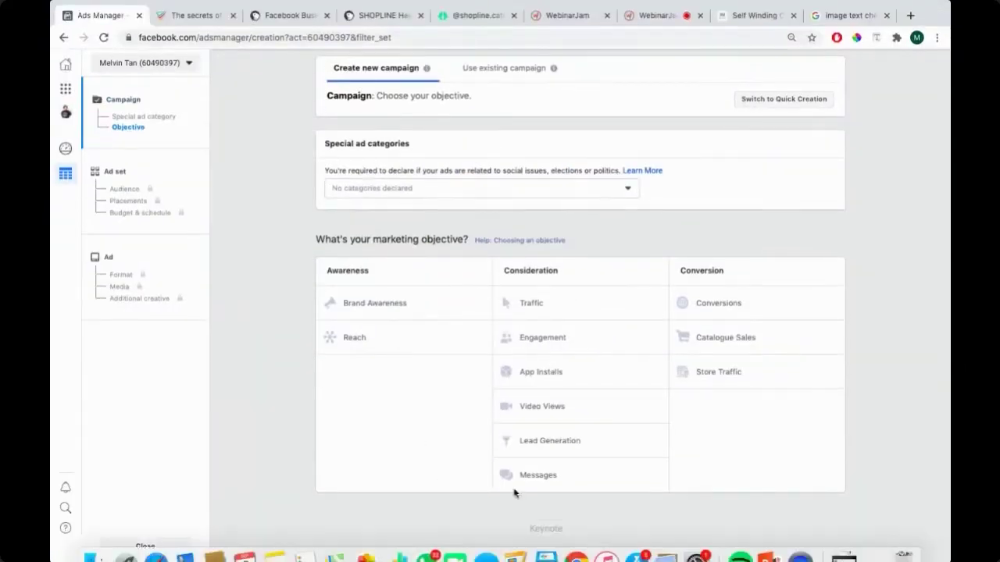
# Switch to WhatsApp, quit it, and return to the Ads Manager page in Chrome.
pyautogui.moveTo(111, 24)
pyautogui.press('super+Tab')
pyautogui.press('super+Tab')
pyautogui.press('super+Tab')
pyautogui.press('super+Tab')
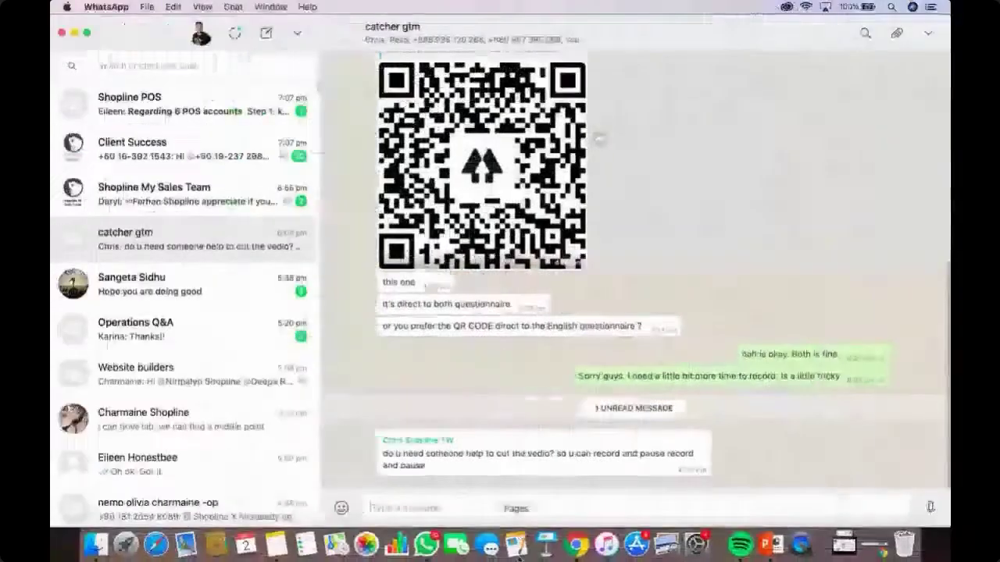
pyautogui.rightClick(426, 544)
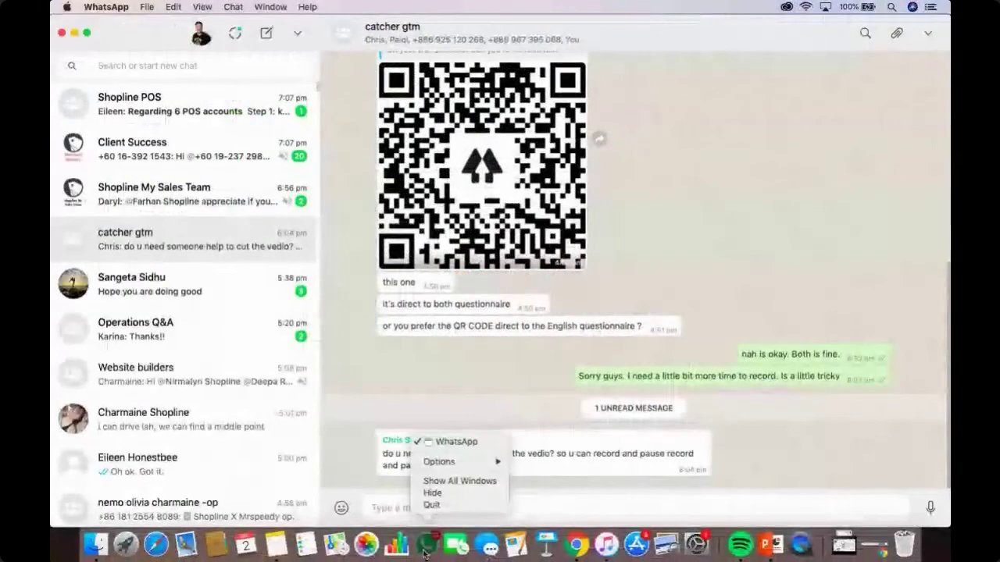
pyautogui.click(427, 505)
pyautogui.press('super+Tab')
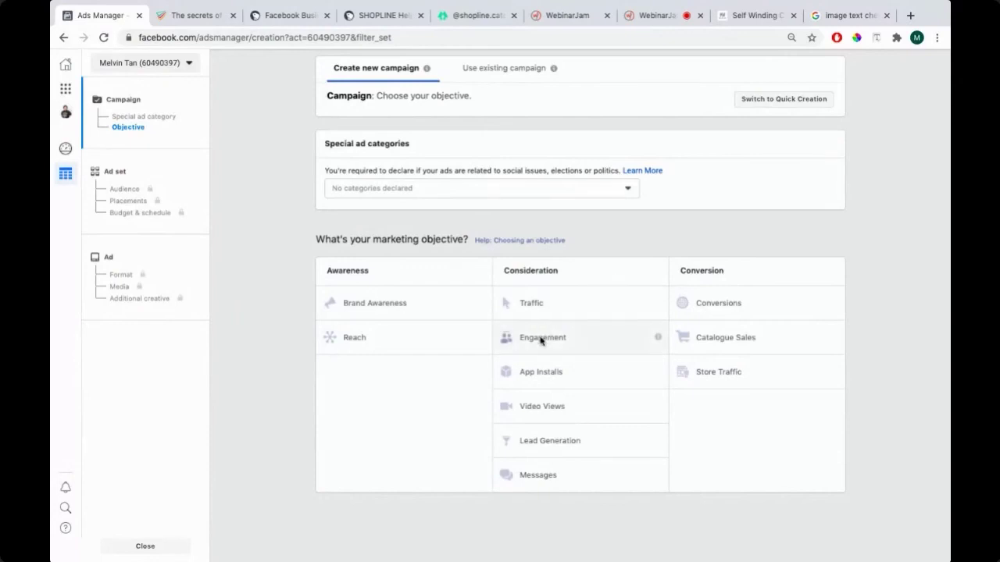
# Choose Engagement as the campaign's marketing objective.
pyautogui.click(658, 337)
pyautogui.moveTo(653, 339)
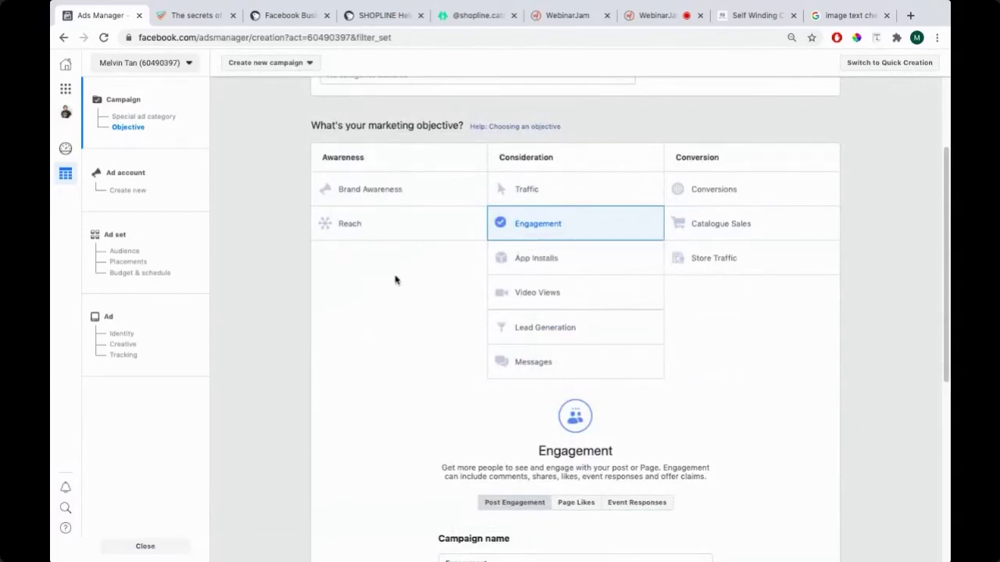
# Name the campaign 02092020-charging-cable and turn off campaign budget optimisation.
pyautogui.scroll(-2, 395, 280)
pyautogui.scroll(-5, 395, 280)
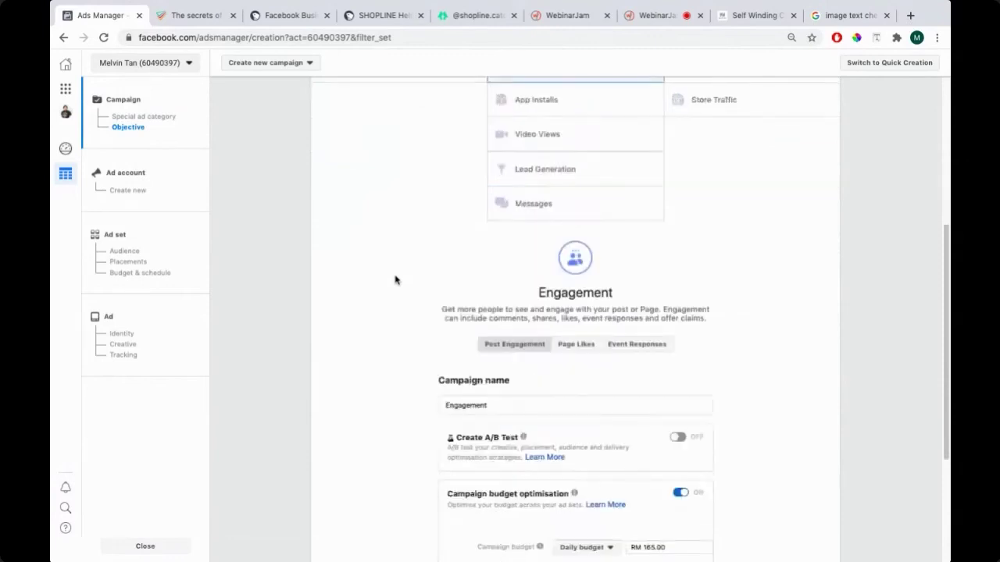
pyautogui.doubleClick(513, 250)
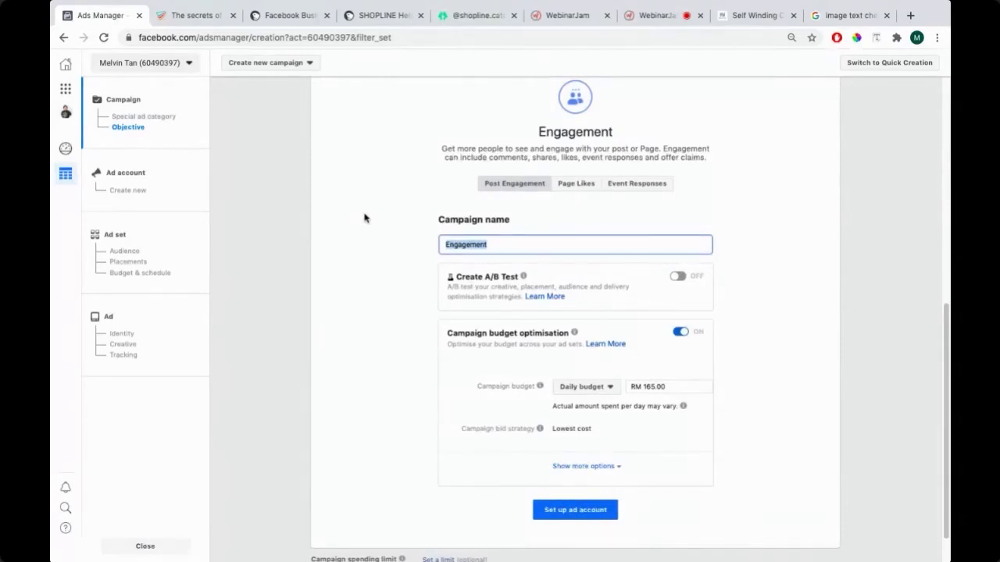
pyautogui.write('02092020-usb-chargingc')
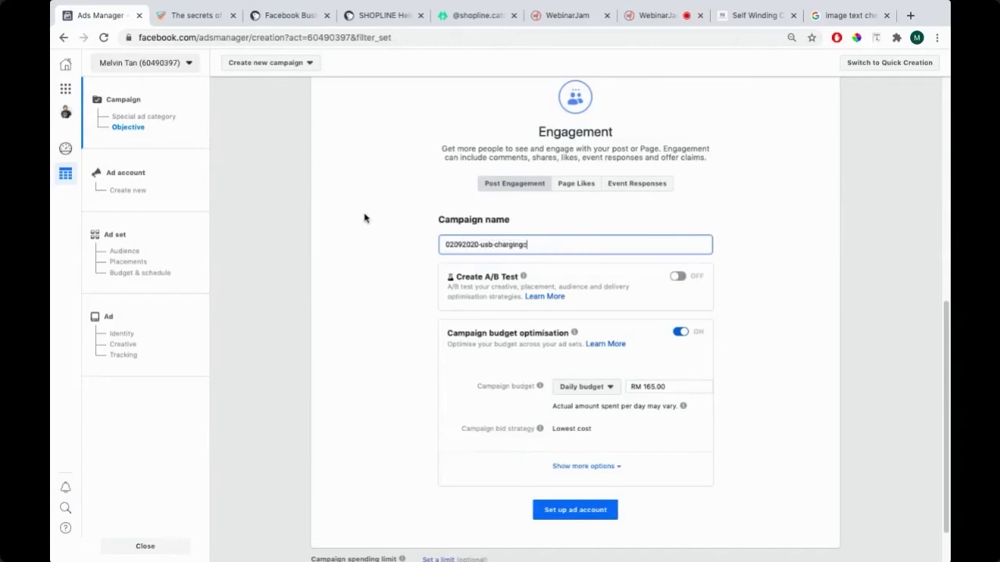
pyautogui.press('BackSpace')
pyautogui.press('BackSpace')
pyautogui.click(680, 332)
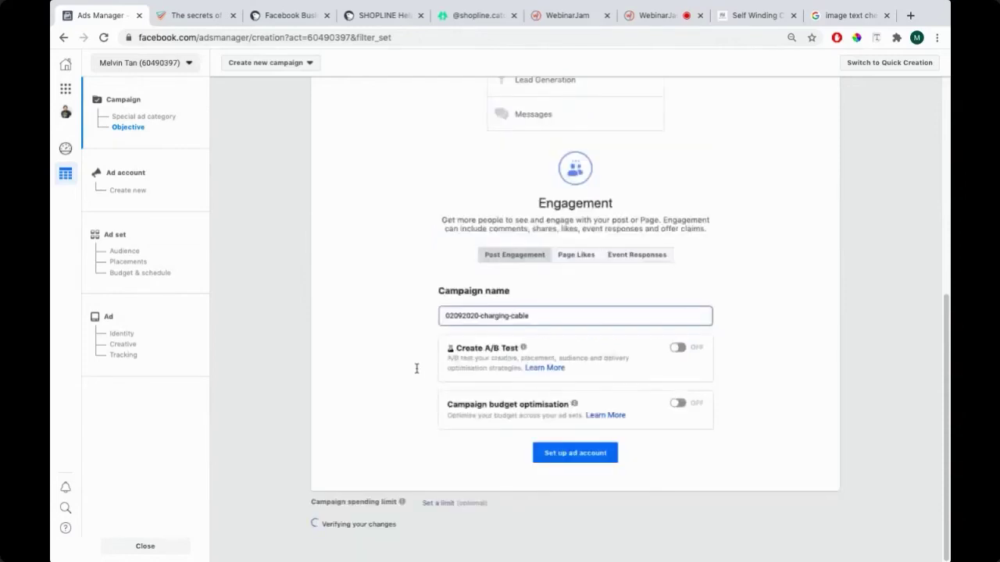
# Check the campaign's special ad categories setting without declaring a category.
pyautogui.scroll(5, 382, 380)
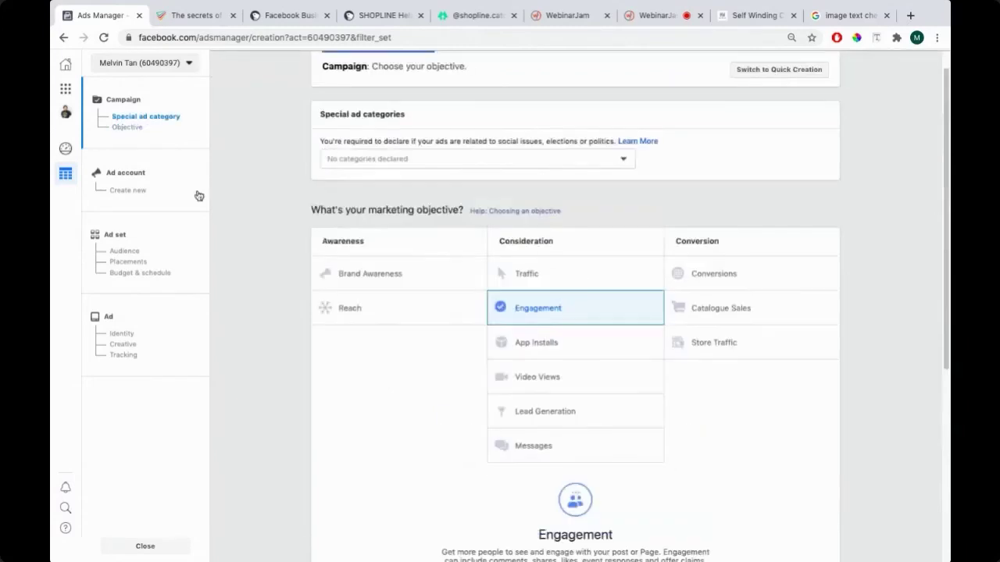
pyautogui.scroll(1, 248, 241)
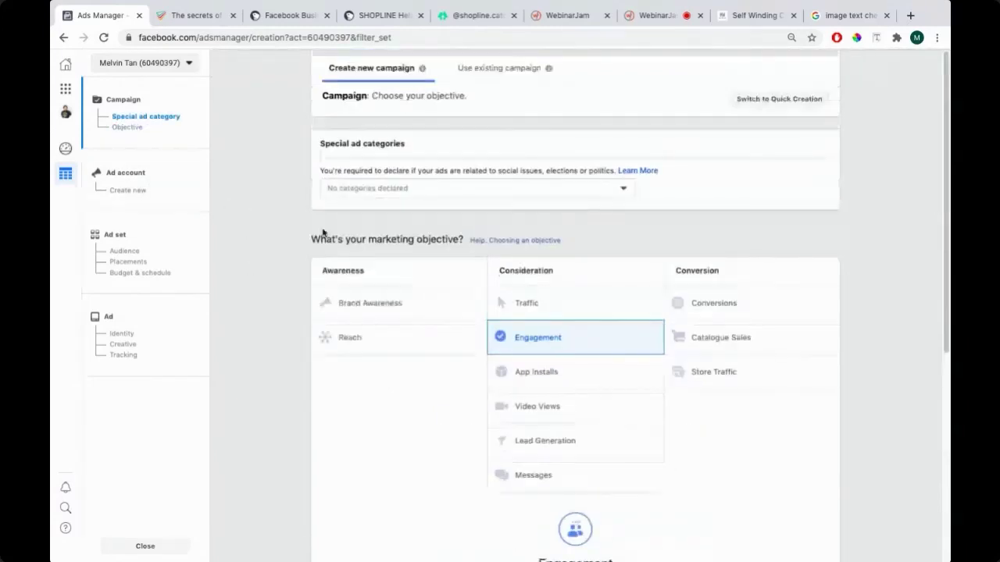
pyautogui.click(439, 190)
pyautogui.click(288, 220)
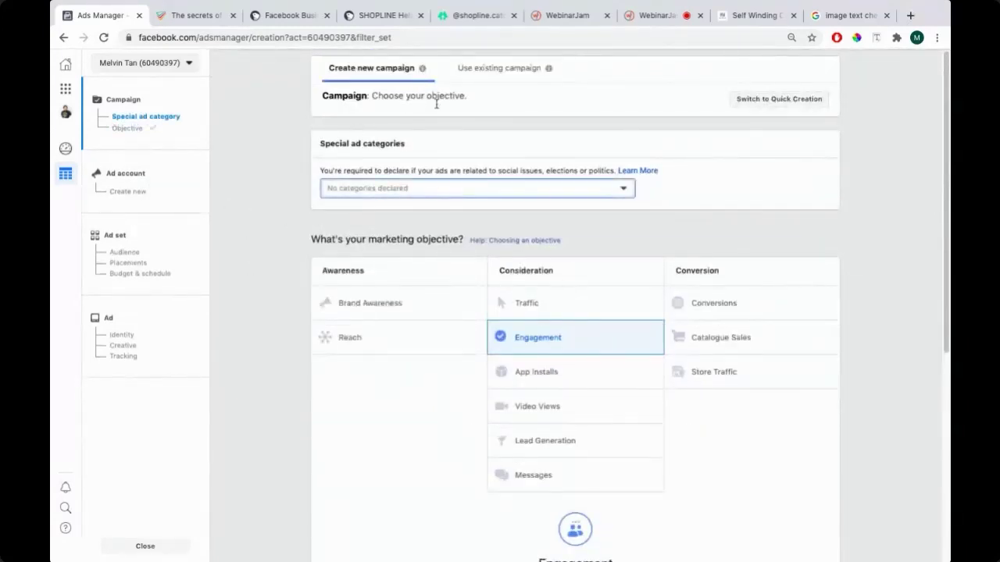
# Proceed to the ad account setup and accept Malaysia, Malaysian Ringgit and the Asia/Kuala_Lumpur time zone.
pyautogui.scroll(-5, 475, 330)
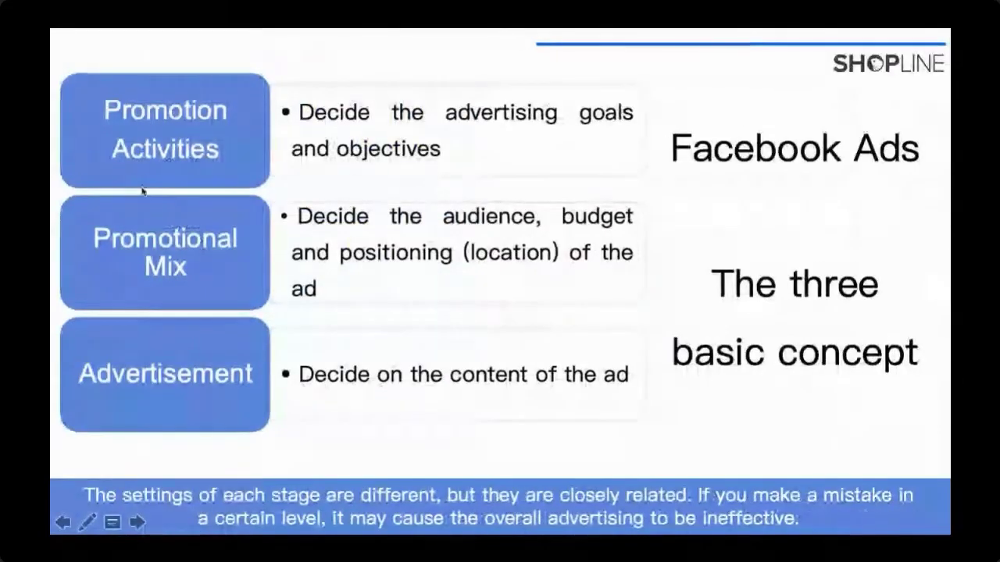
pyautogui.press('super+Tab')
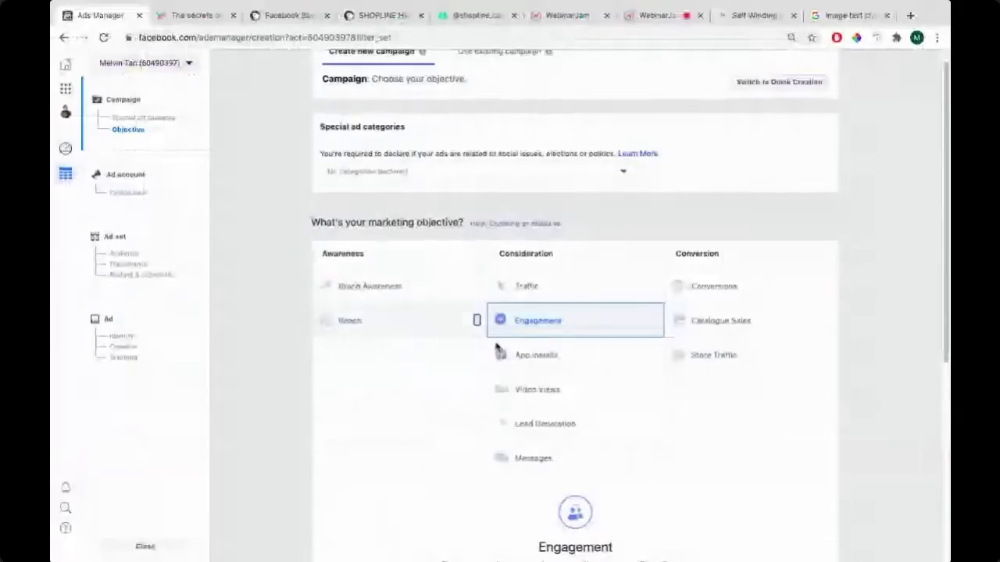
pyautogui.scroll(-5, 474, 319)
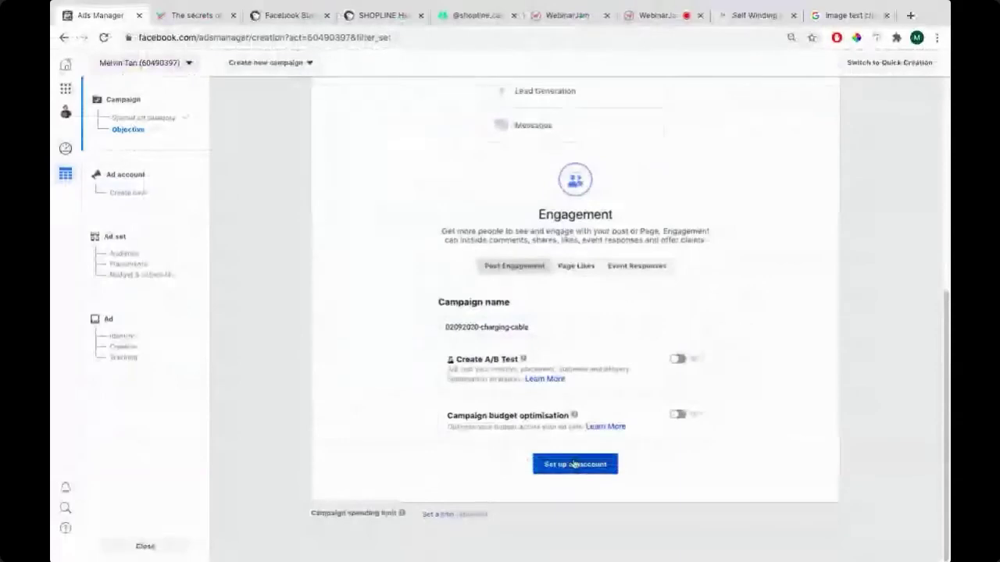
pyautogui.click(570, 468)
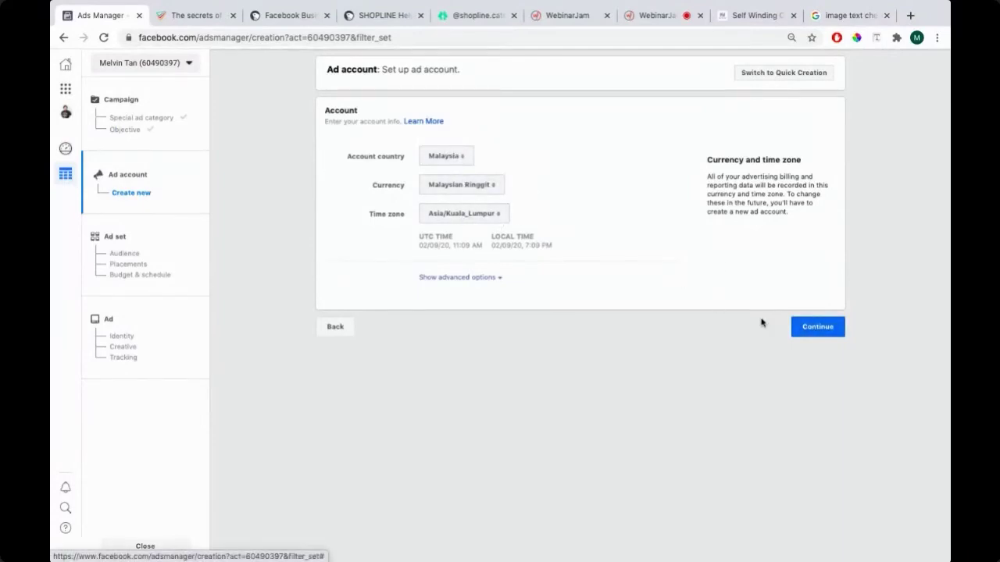
pyautogui.click(805, 326)
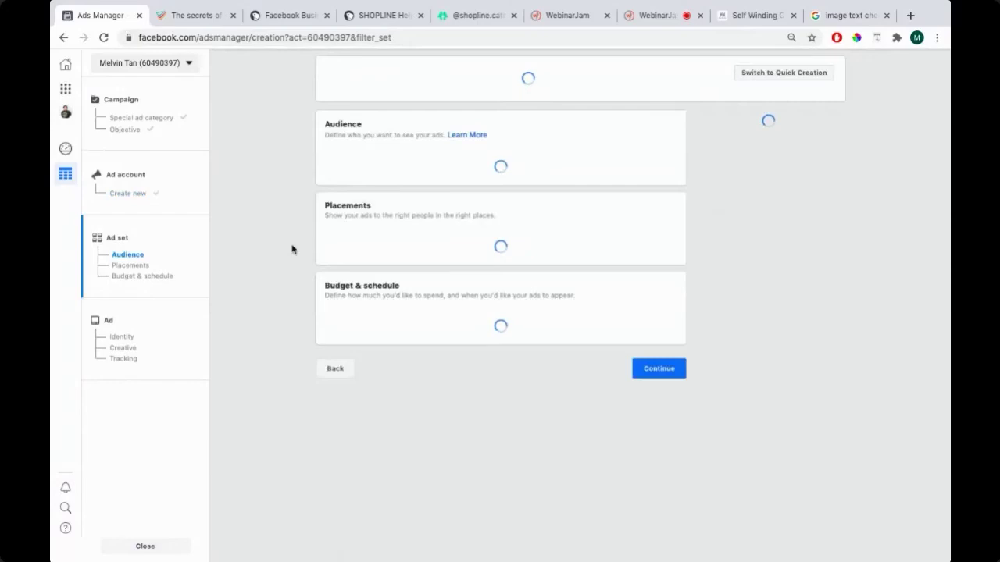
# Name the ad set 02092020-usb-charging-cable.
pyautogui.press('super+Tab')
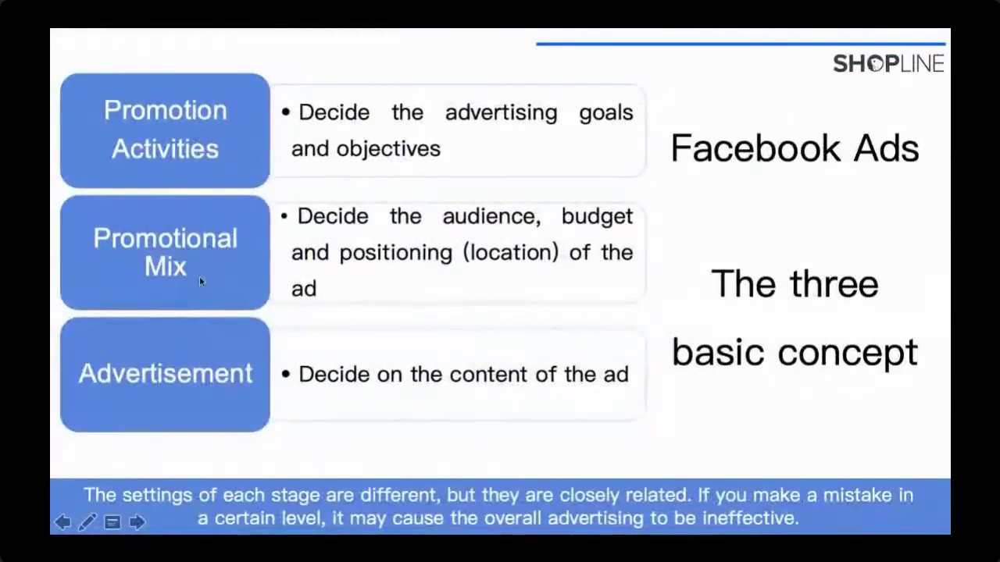
pyautogui.press('super+Tab')
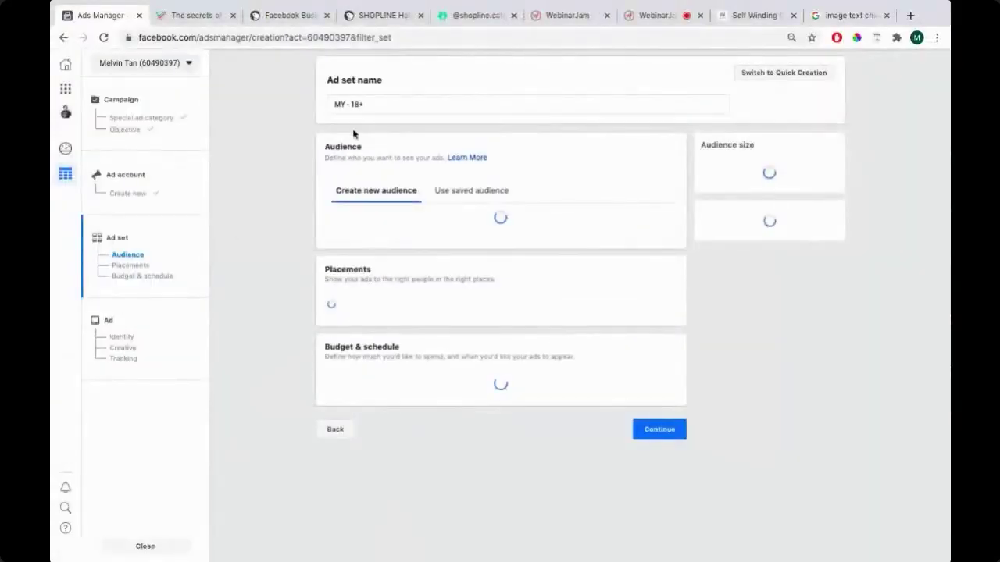
pyautogui.tripleClick(372, 101)
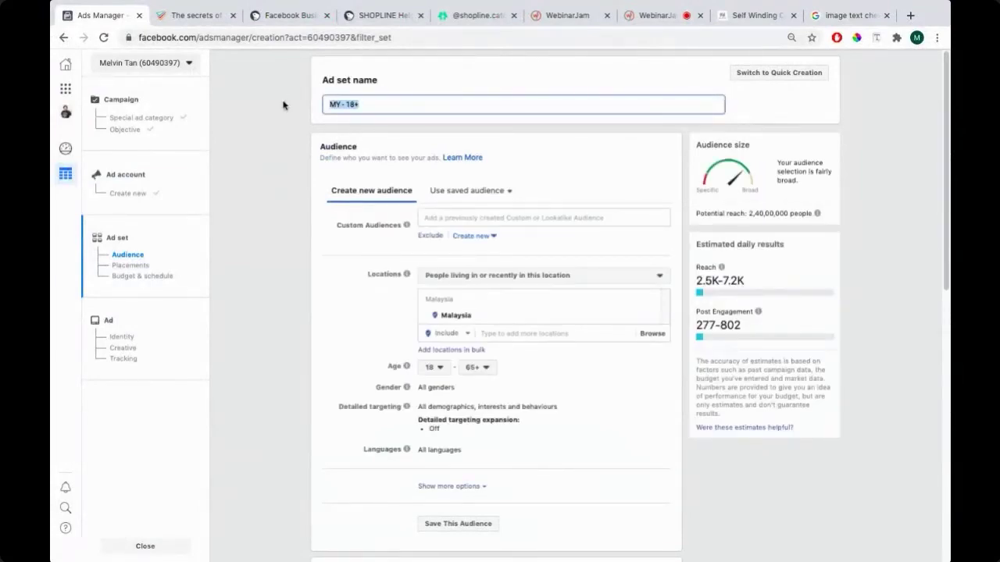
pyautogui.write('02092020-usb-charging-cable')
pyautogui.hotkey('shift', 'Tab')
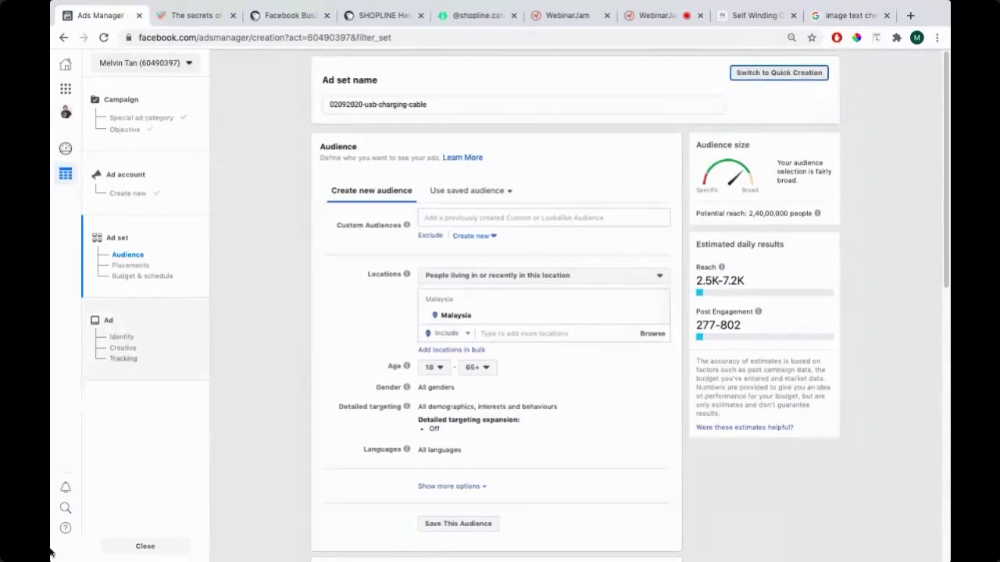
pyautogui.hotkey('shift', 'Tab')
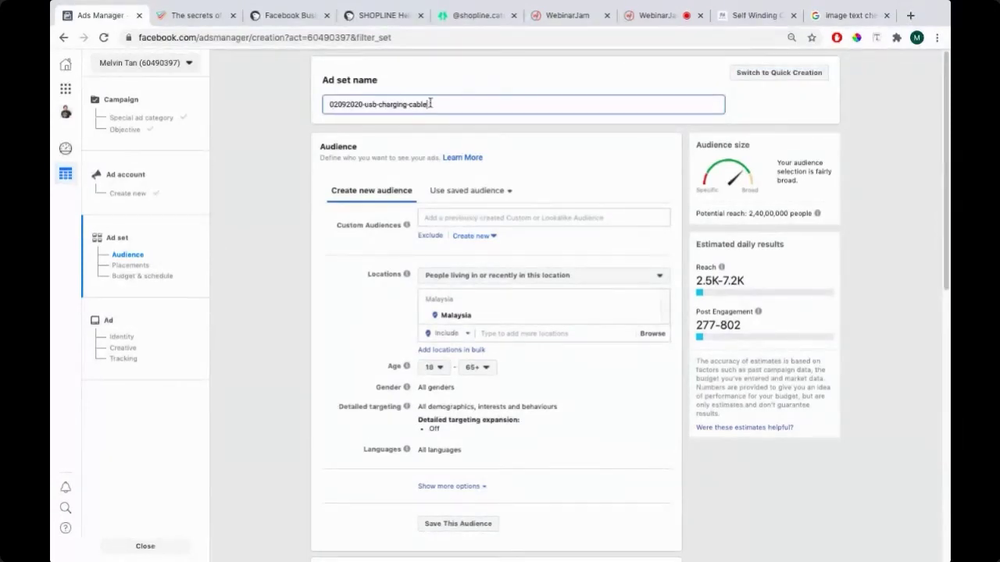
pyautogui.hotkey('ctrl', 'a')
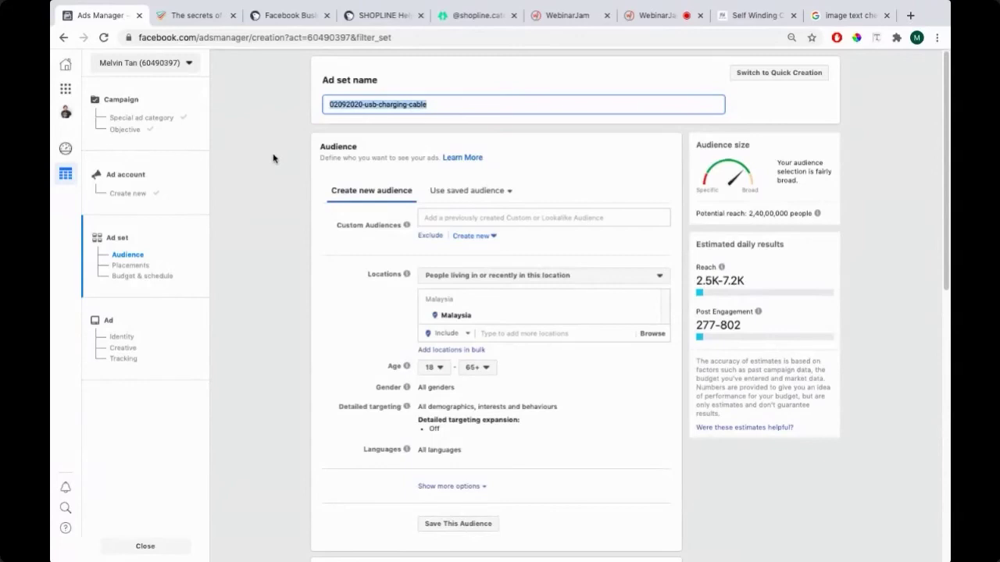
# Leave the custom audience empty and choose People living in or recently in this location as the location type.
pyautogui.scroll(-1, 268, 155)
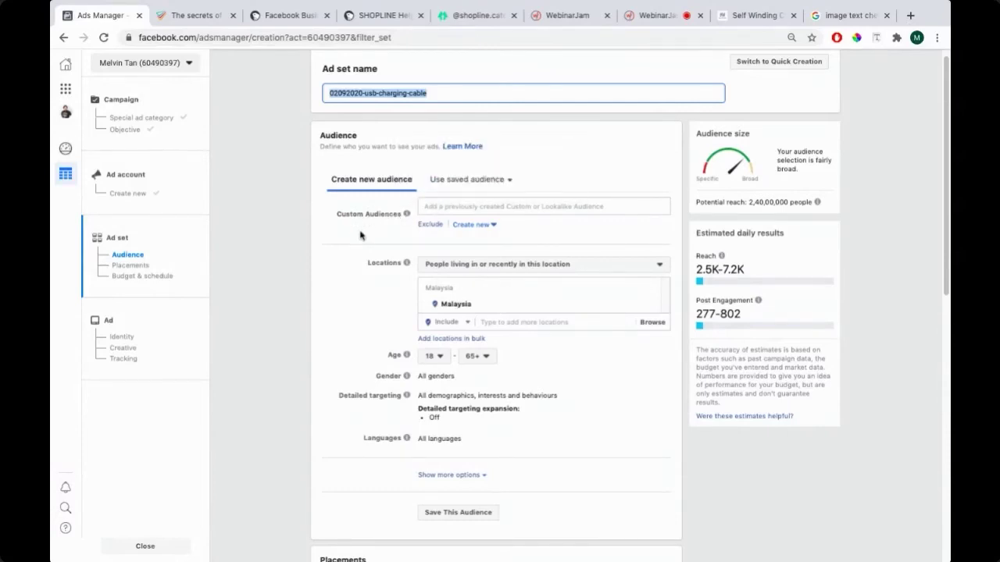
pyautogui.click(455, 207)
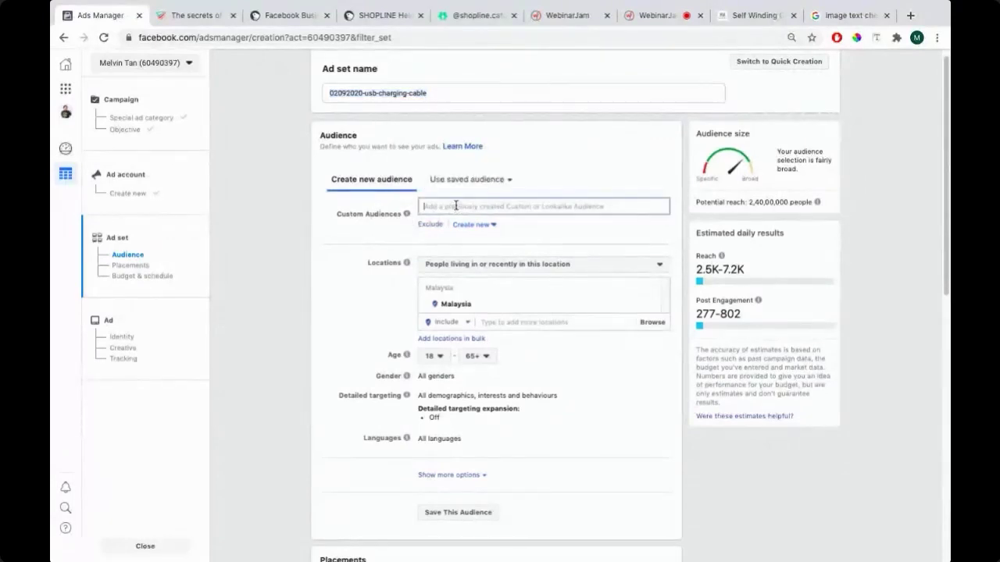
pyautogui.click(383, 236)
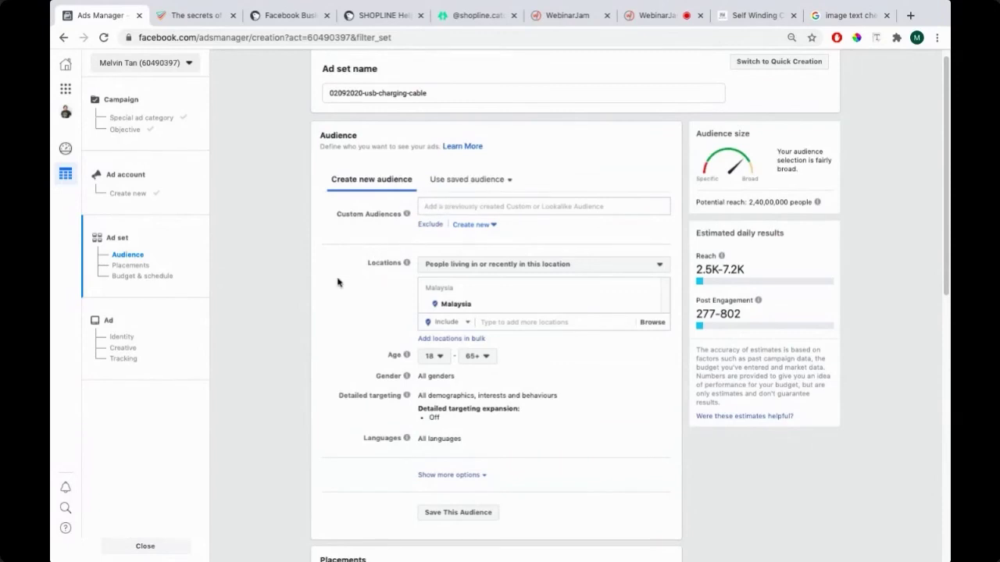
pyautogui.scroll(-2, 337, 281)
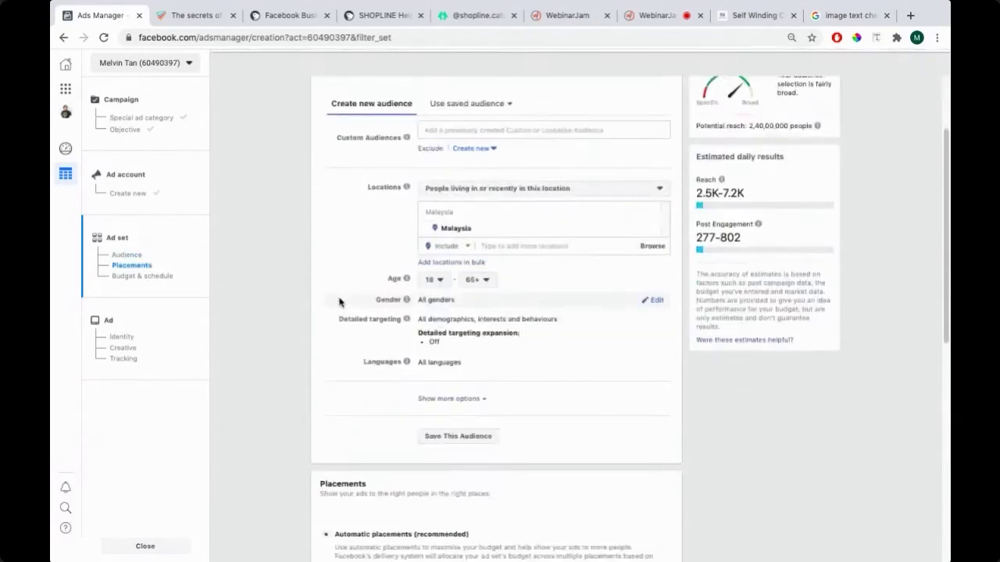
pyautogui.click(471, 193)
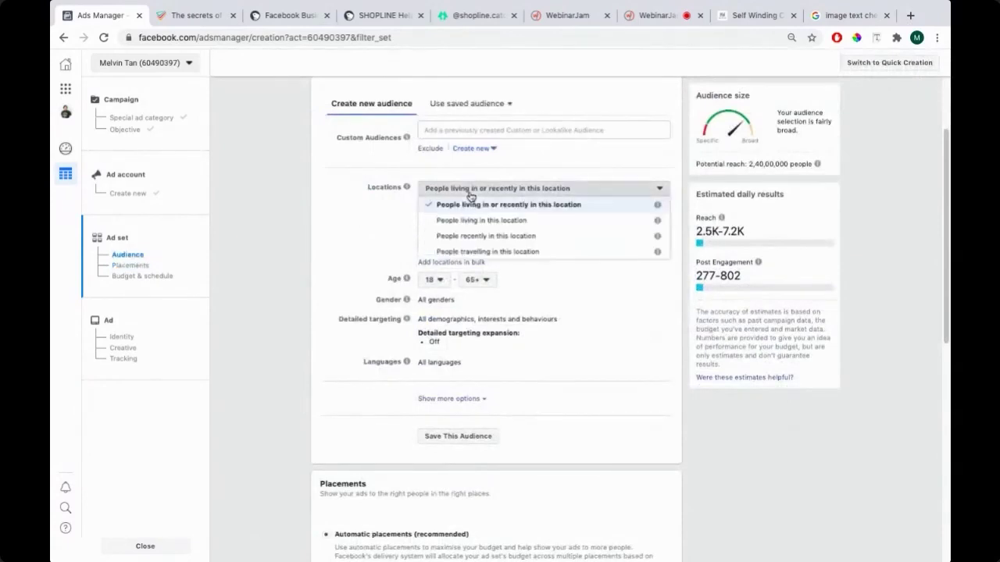
pyautogui.click(471, 205)
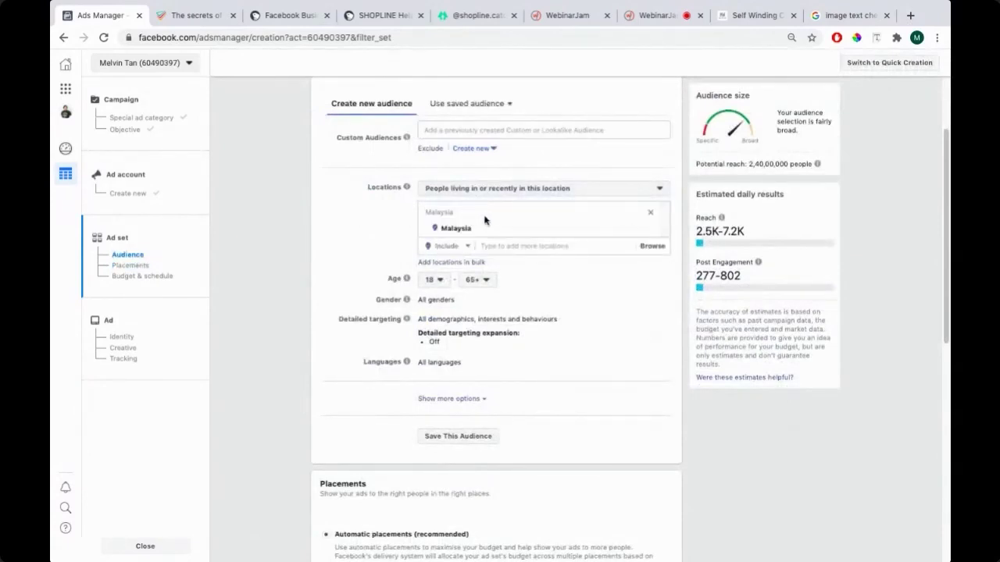
# Replace Malaysia with the city of Kuala Lumpur as the audience's target location.
pyautogui.click(650, 216)
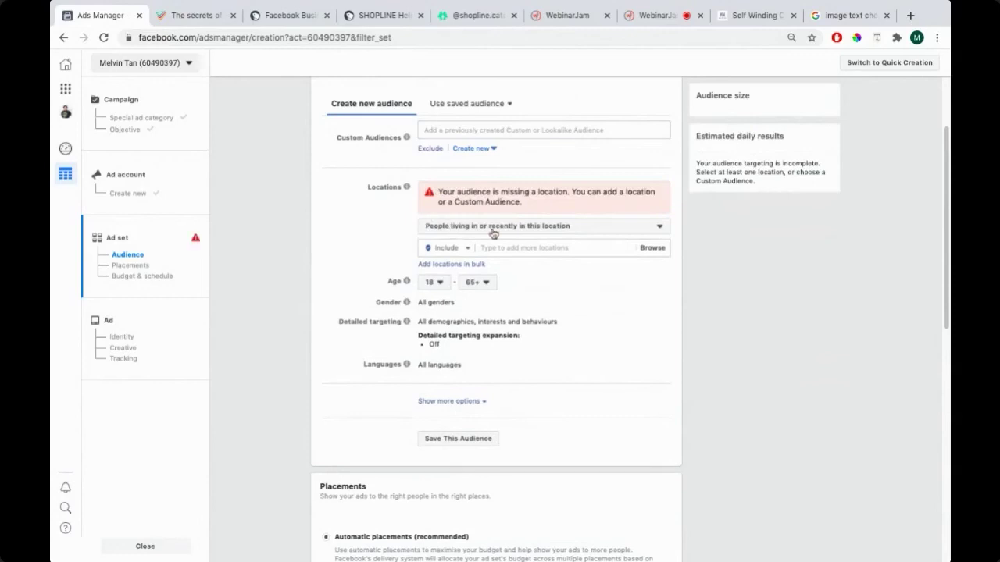
pyautogui.click(508, 249)
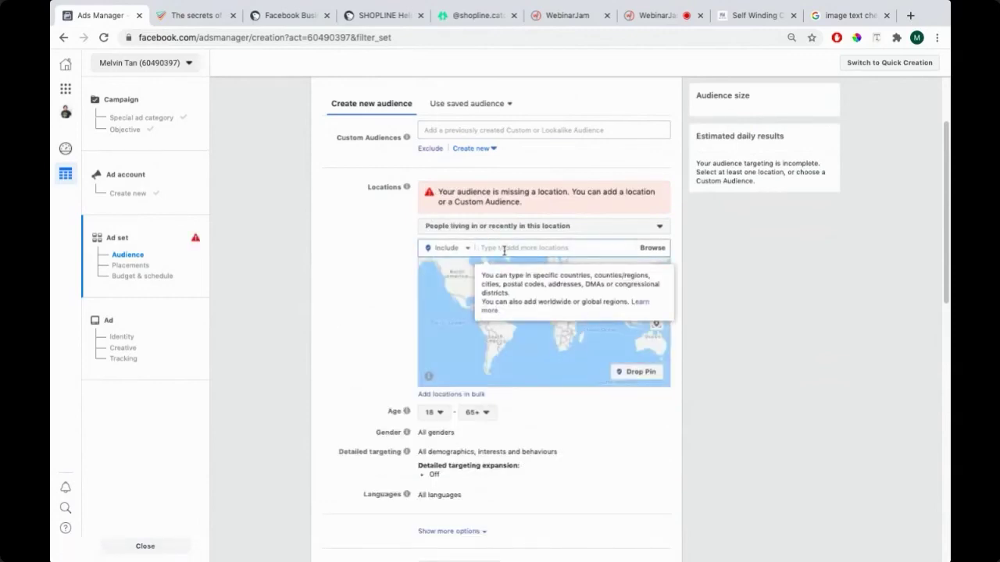
pyautogui.write('kua')
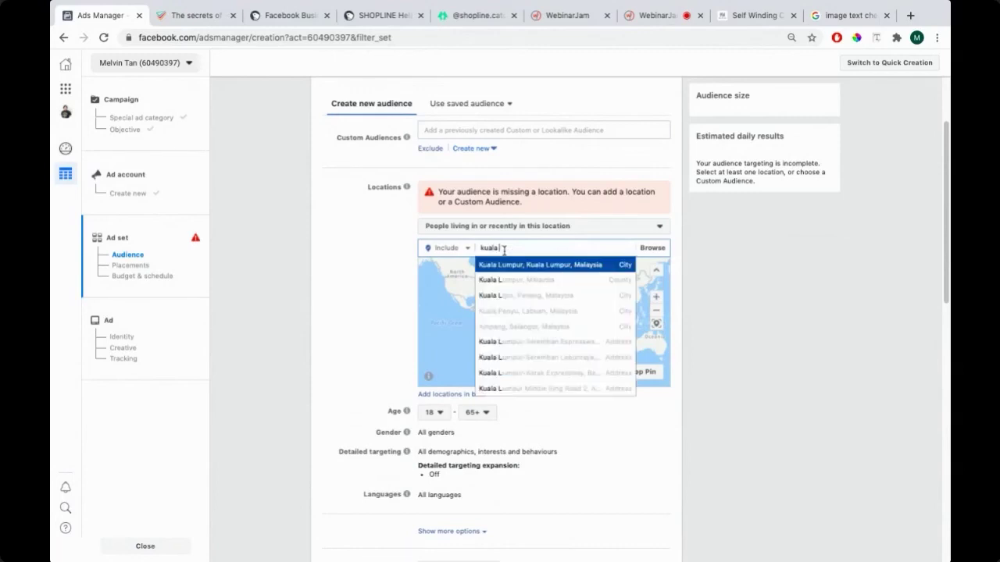
pyautogui.write('la lum')
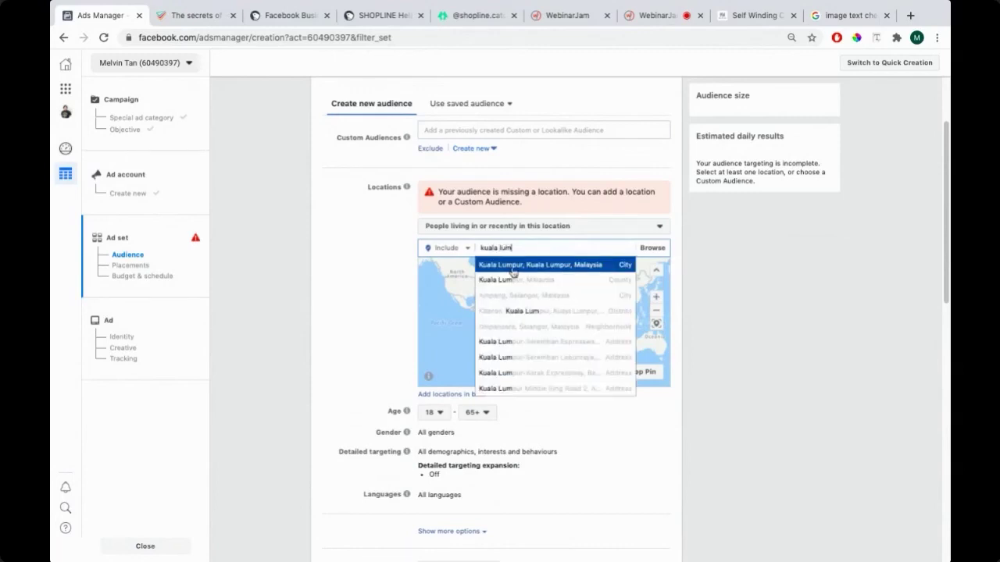
pyautogui.click(513, 267)
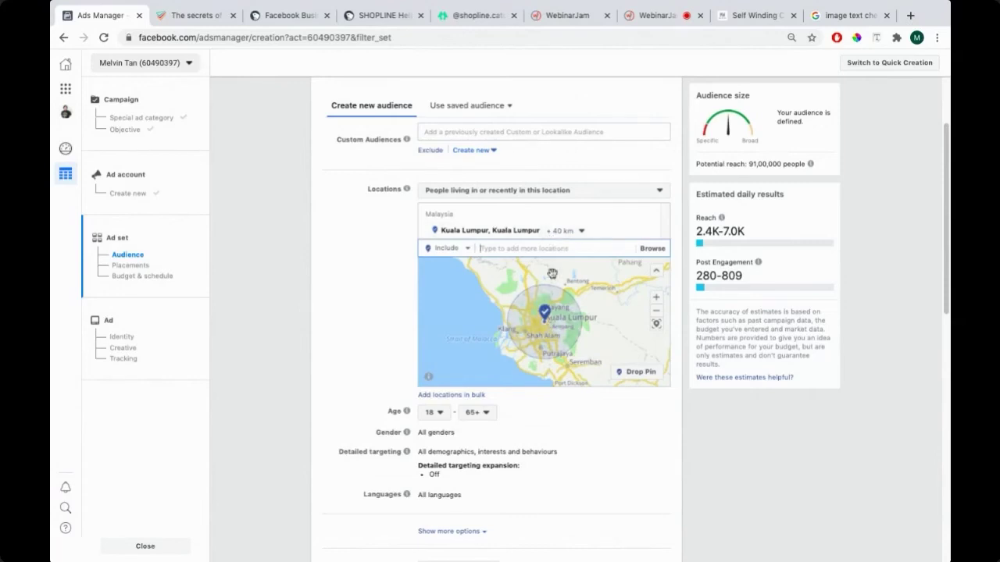
# Set the audience's age range to 18–35.
pyautogui.scroll(-3, 279, 324)
pyautogui.moveTo(406, 344)
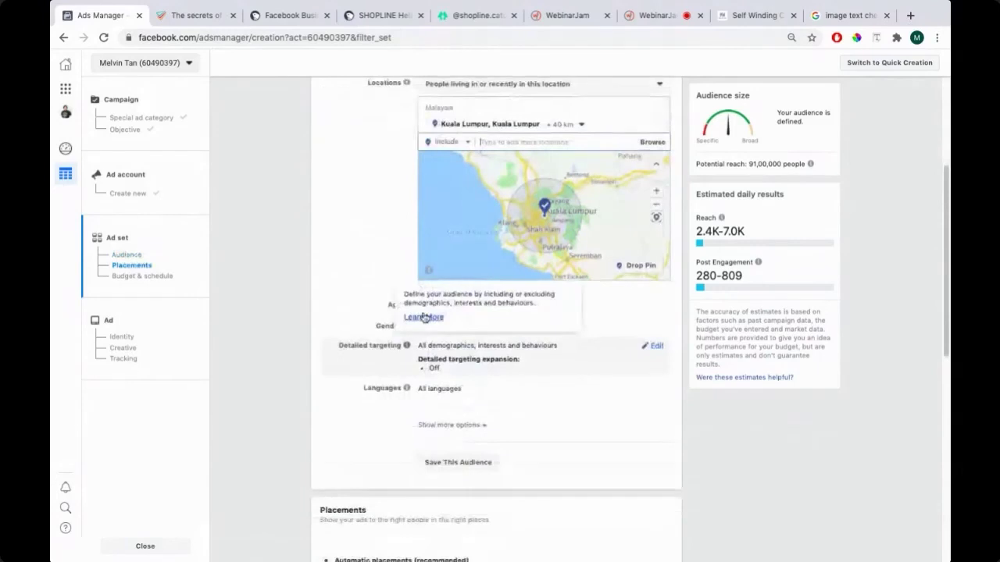
pyautogui.click(341, 312)
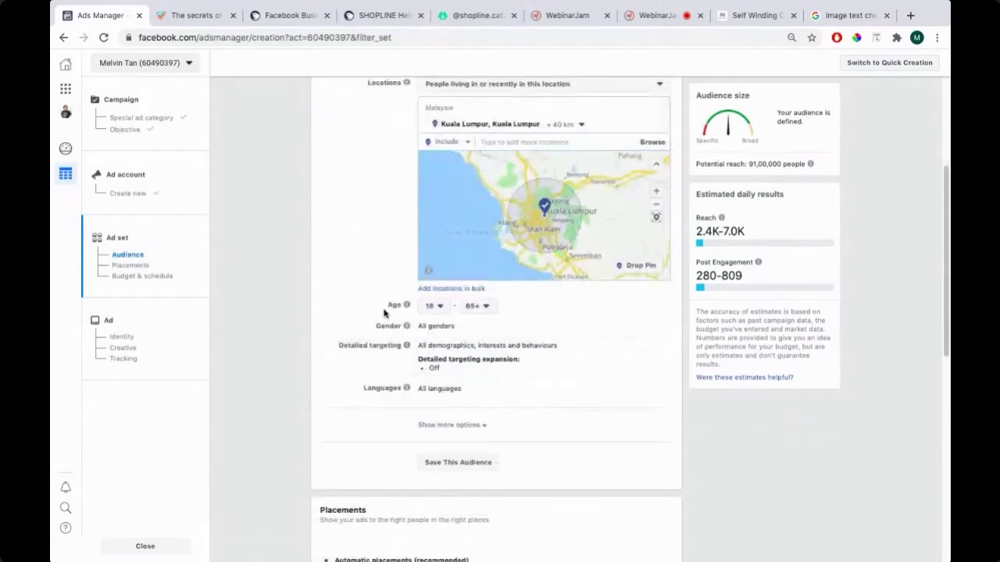
pyautogui.click(431, 306)
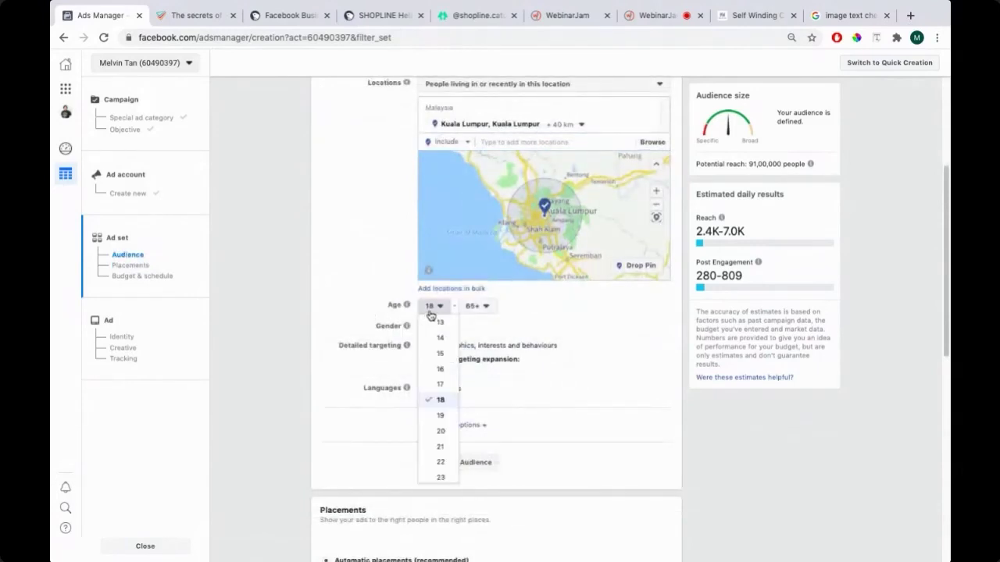
pyautogui.click(438, 399)
pyautogui.click(473, 308)
pyautogui.scroll(5, 478, 336)
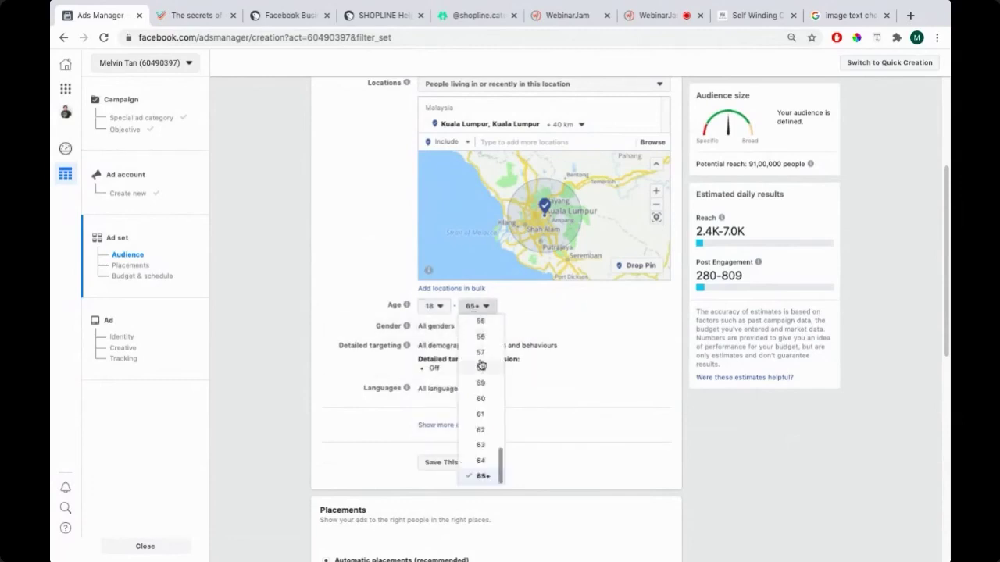
pyautogui.scroll(3, 478, 348)
pyautogui.scroll(-7, 477, 338)
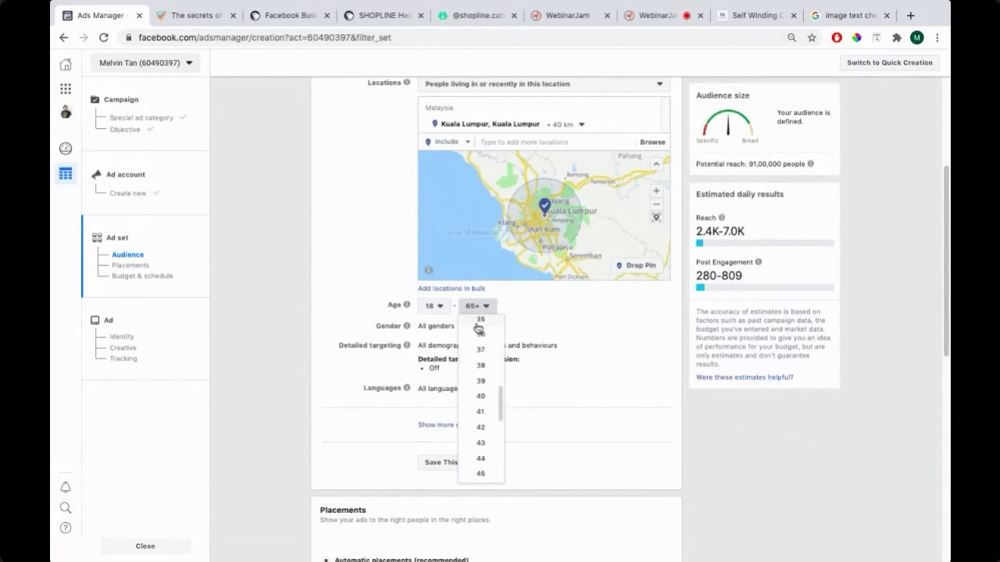
pyautogui.click(478, 319)
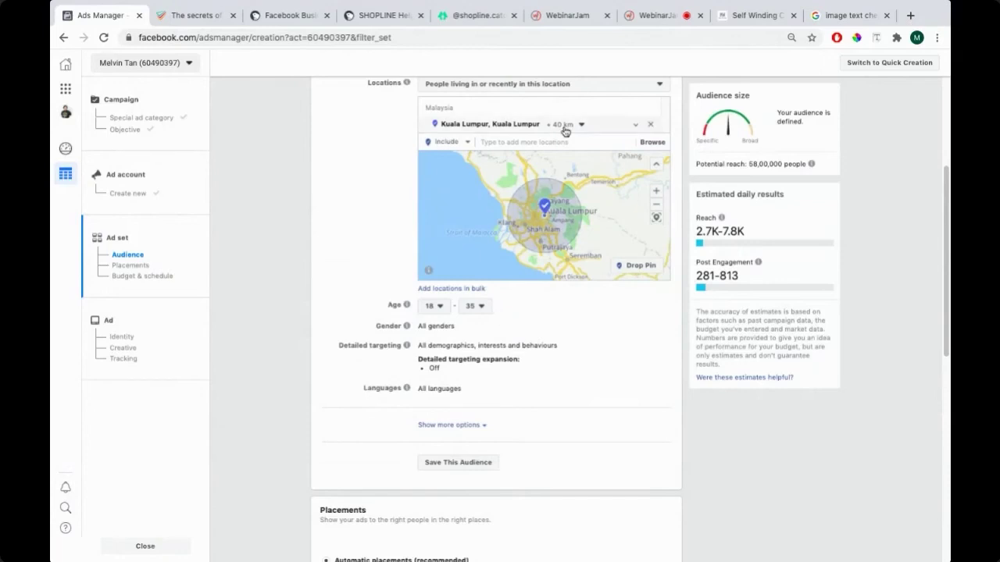
# Remove Kuala Lumpur from the audience's locations and add the whole of Malaysia again.
pyautogui.click(534, 129)
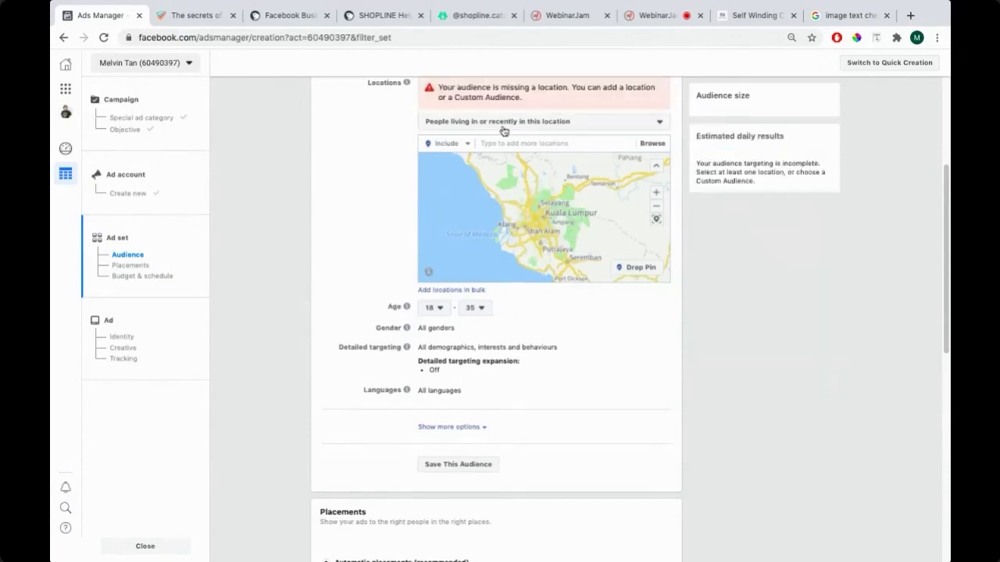
pyautogui.write('malays')
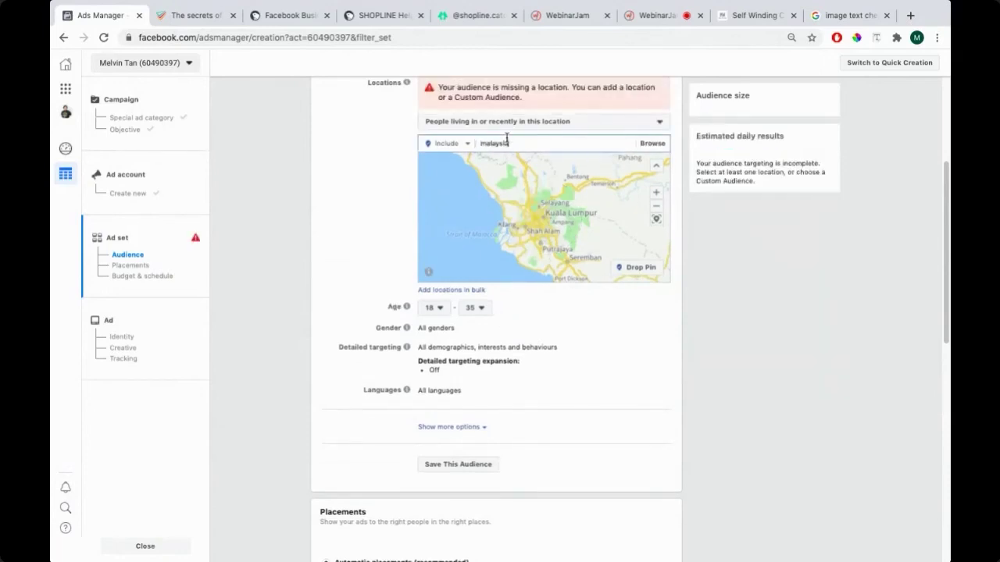
pyautogui.write('ia')
pyautogui.click(508, 171)
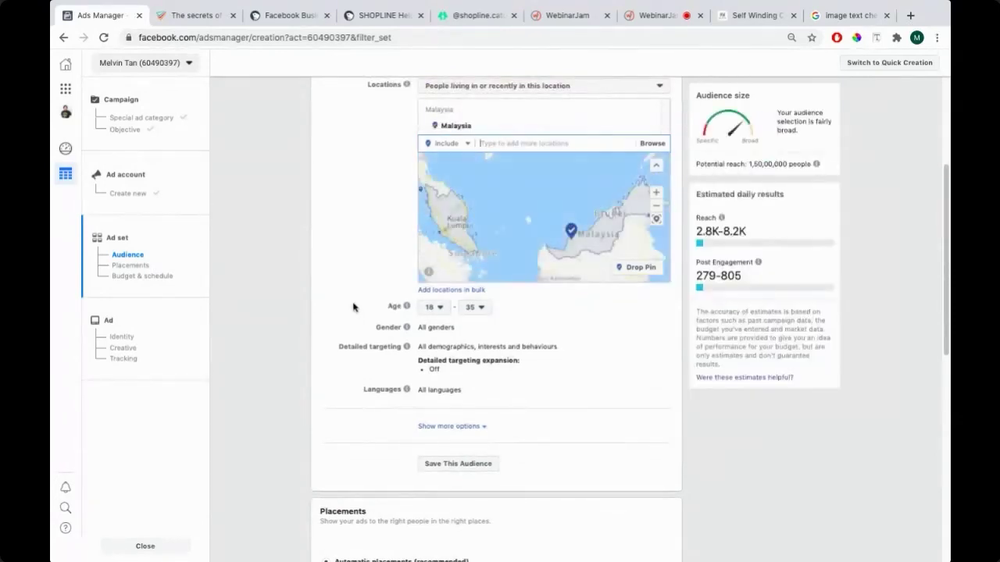
# Open the audience's gender setting for editing and leave it at All.
pyautogui.scroll(-1, 352, 301)
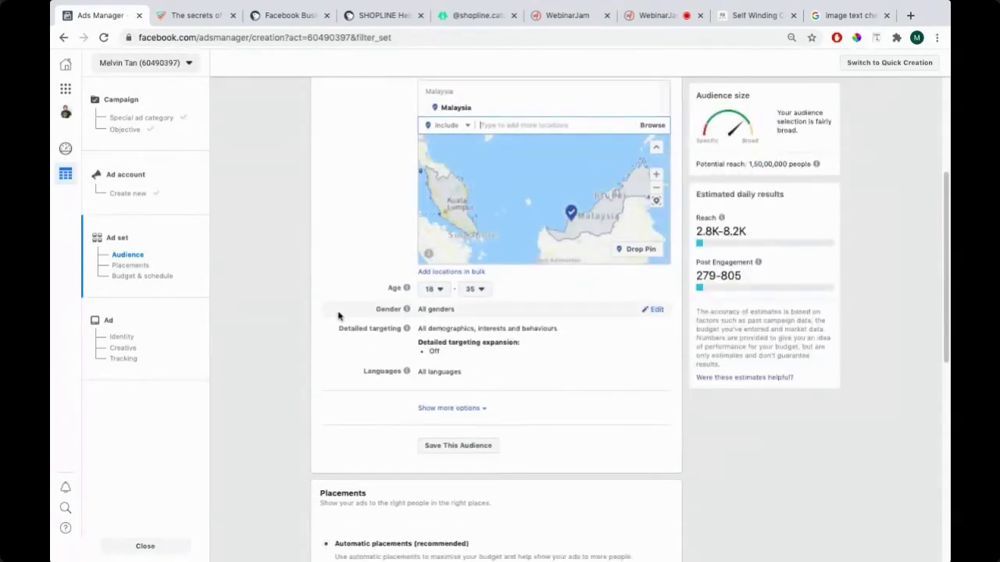
pyautogui.click(654, 310)
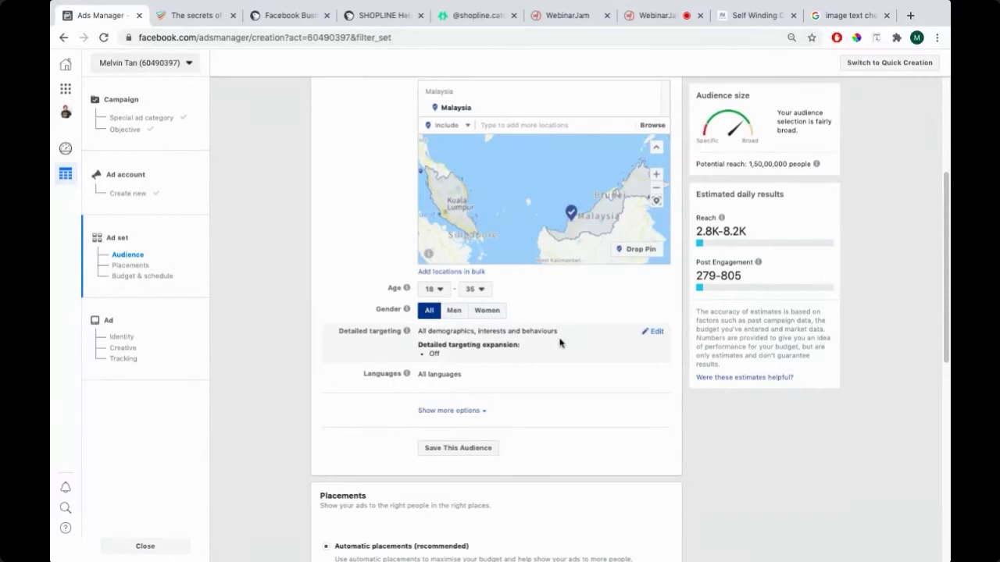
# Try Chinese (All) as the audience's language and remove it again.
pyautogui.scroll(-2, 532, 328)
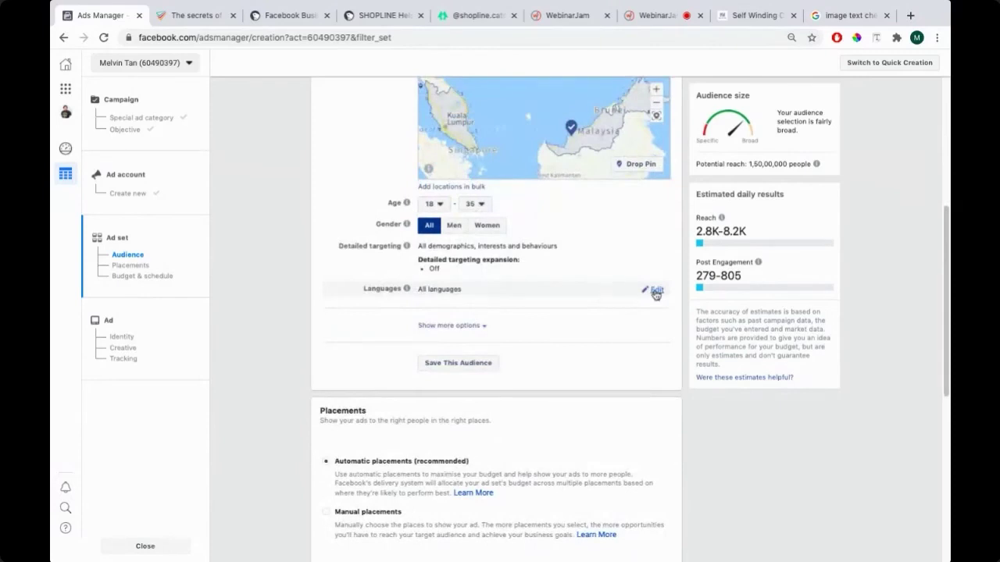
pyautogui.click(655, 291)
pyautogui.click(526, 291)
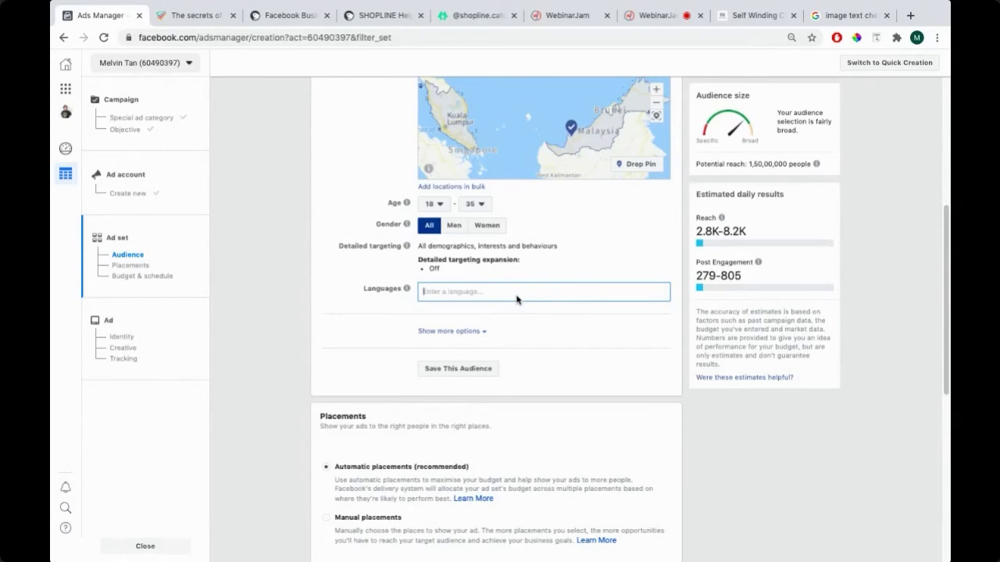
pyautogui.write('chin')
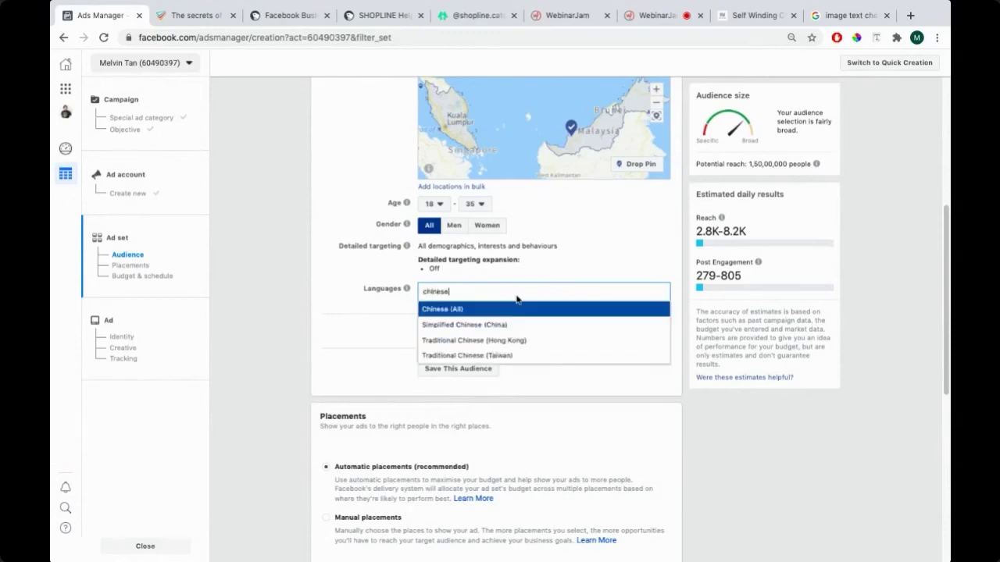
pyautogui.write('ese')
pyautogui.click(469, 315)
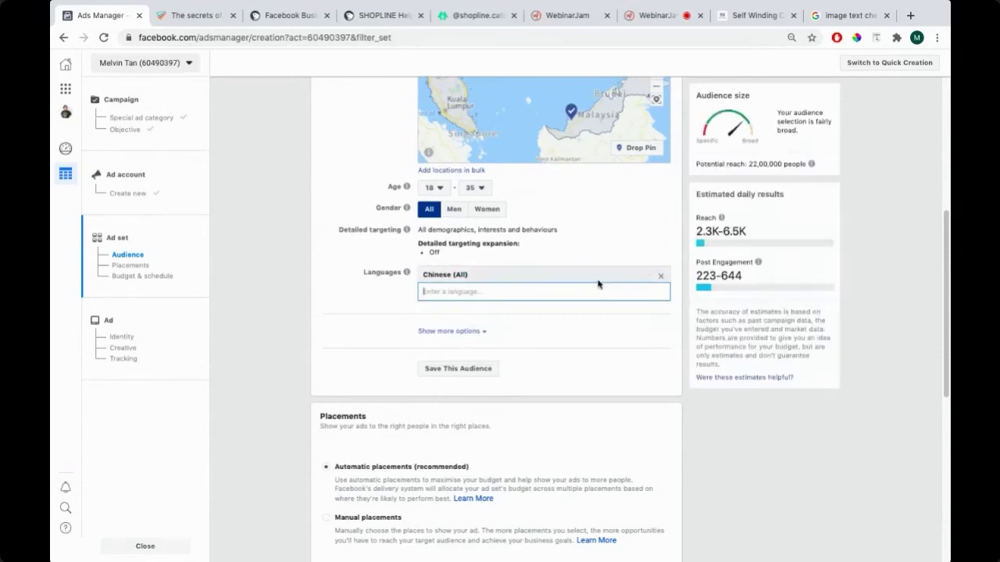
pyautogui.click(414, 295)
pyautogui.press('BackSpace')
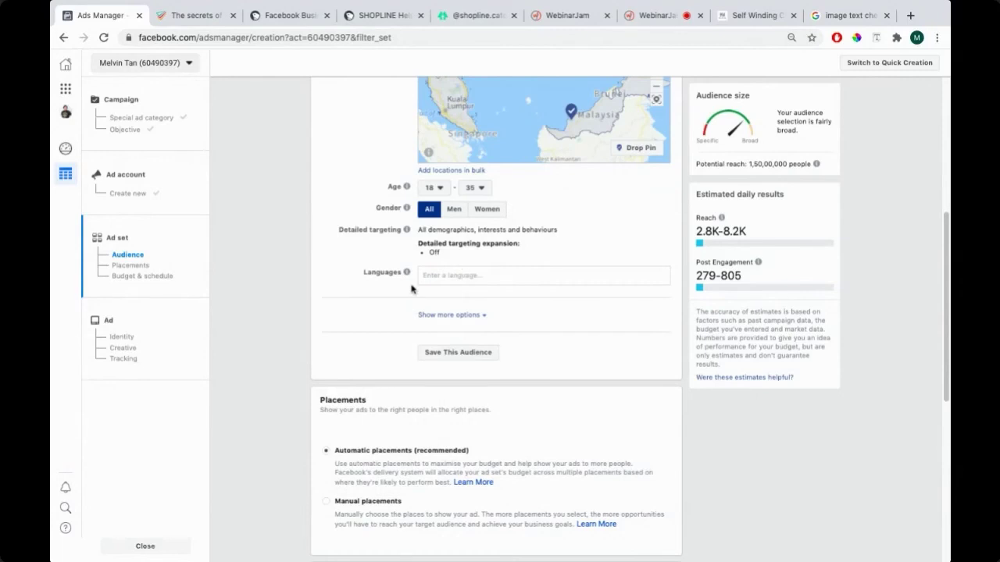
# Save the audience for reuse under the suggested audience name and review its saved settings.
pyautogui.scroll(-1, 328, 304)
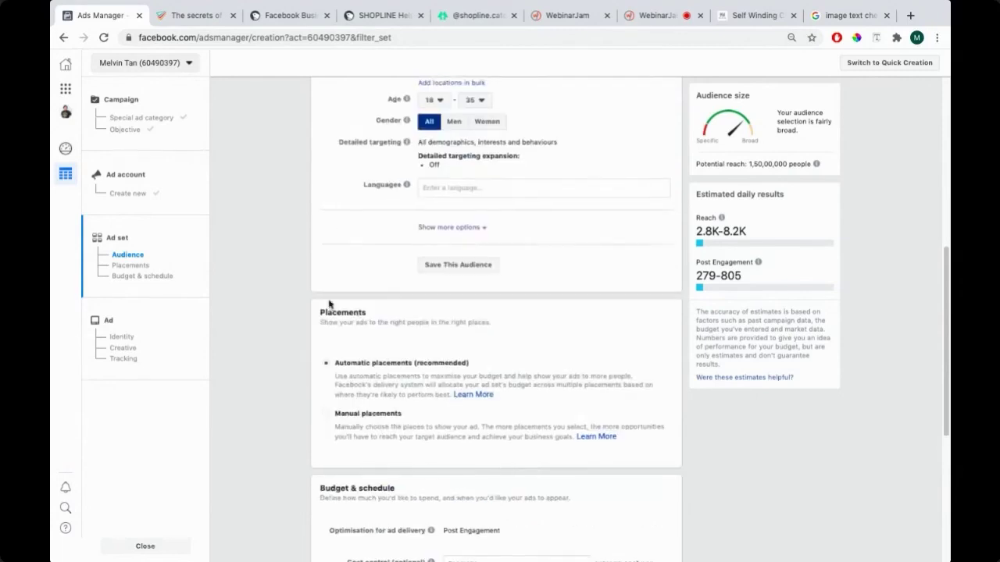
pyautogui.scroll(4, 329, 303)
pyautogui.scroll(-2, 326, 301)
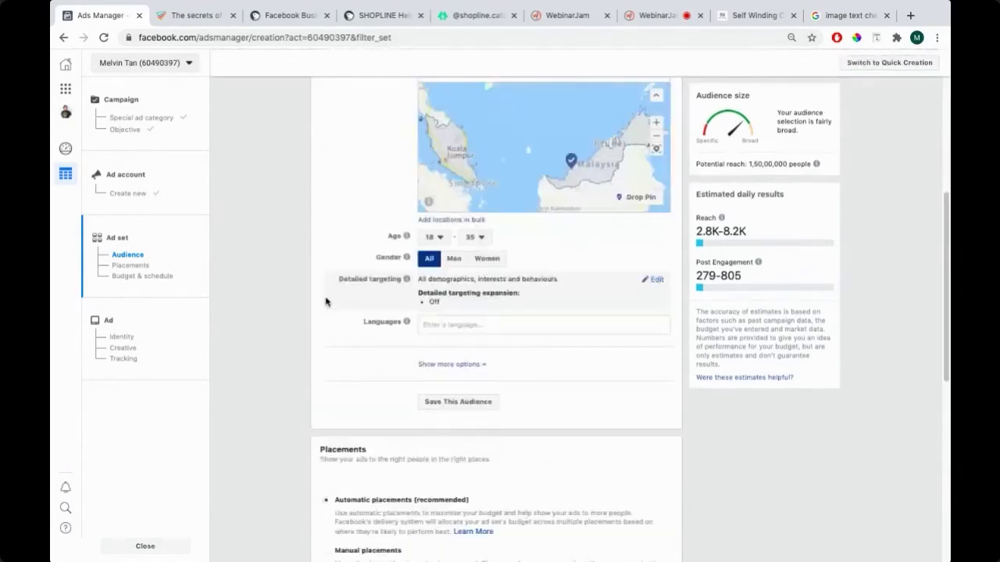
pyautogui.scroll(-1, 325, 302)
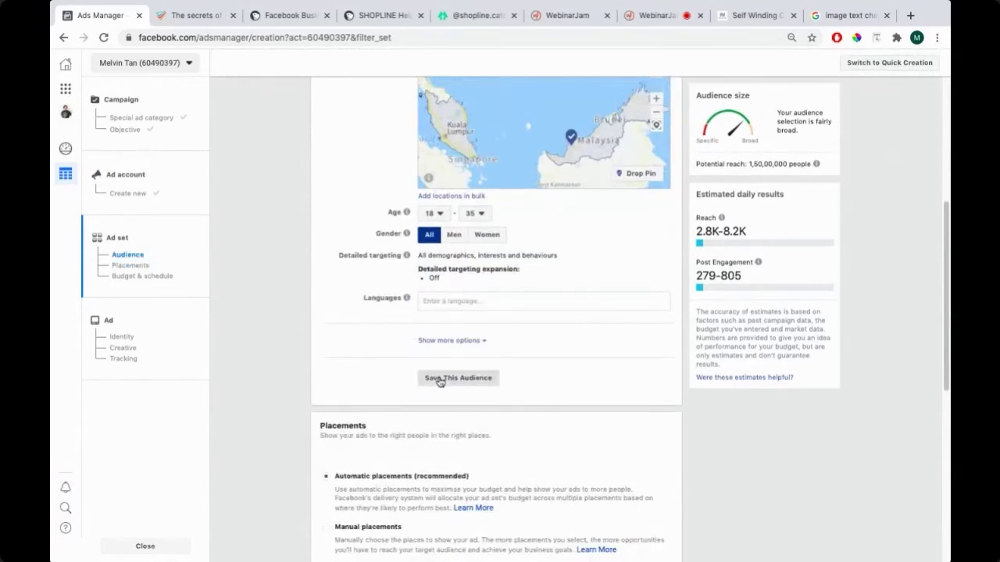
pyautogui.scroll(-1, 445, 368)
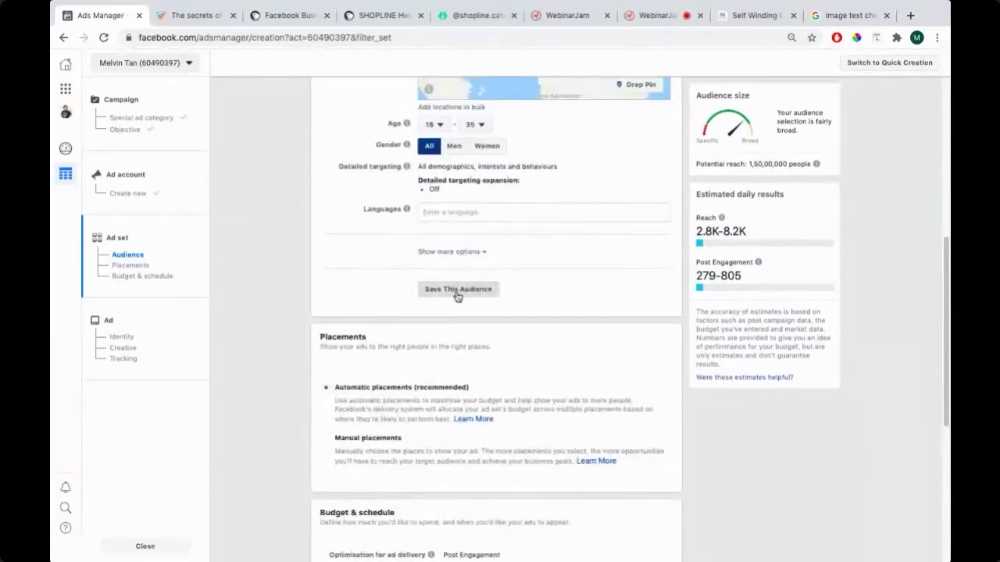
pyautogui.click(458, 289)
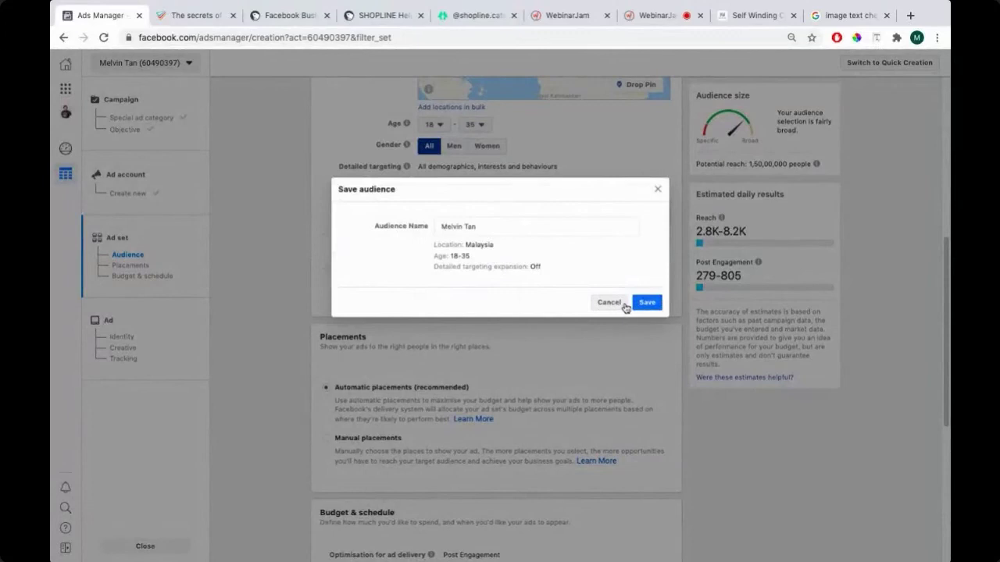
pyautogui.click(632, 304)
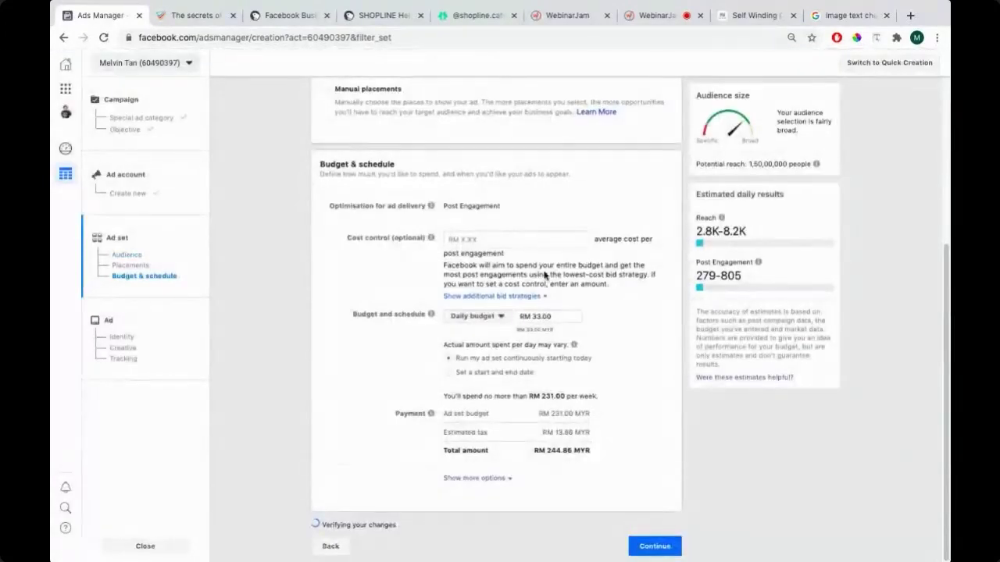
pyautogui.scroll(6, 545, 275)
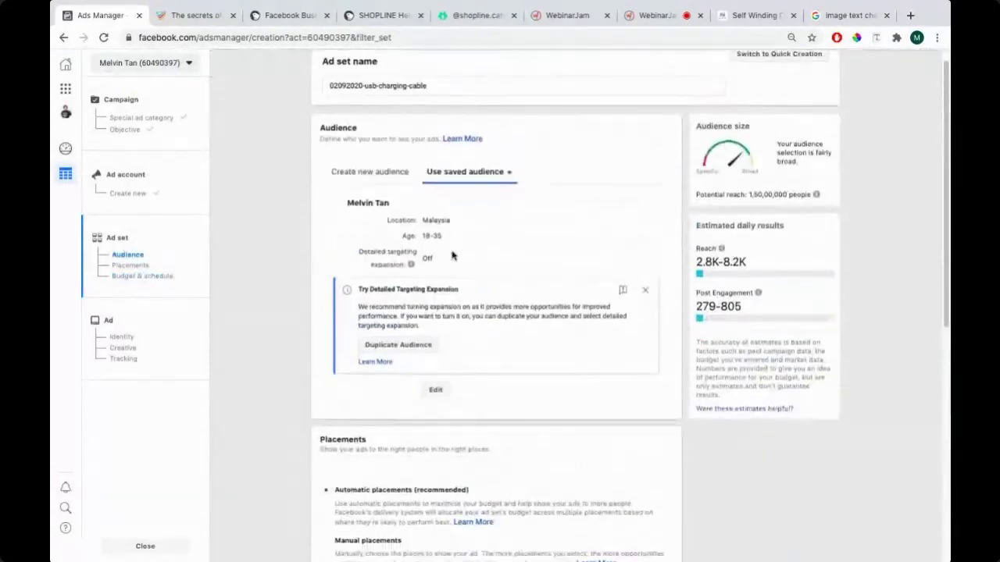
# Switch the ad set to Manual placements and look through the available platforms and placements.
pyautogui.scroll(-3, 452, 255)
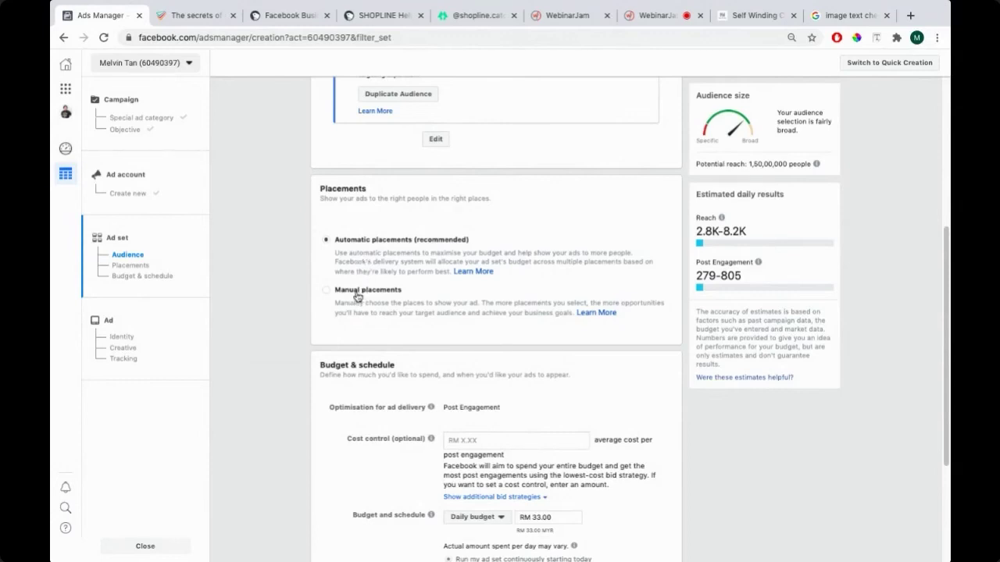
pyautogui.click(330, 289)
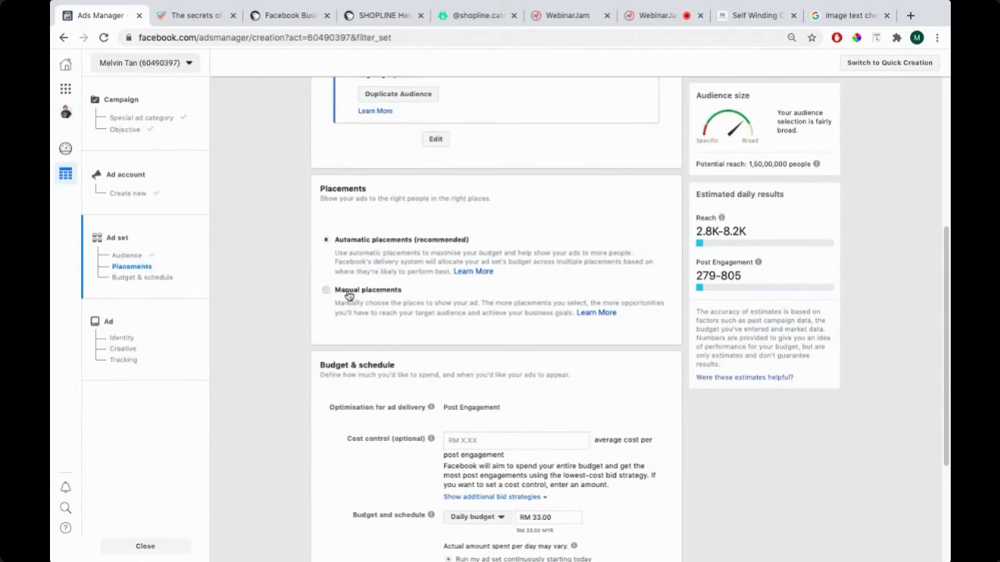
pyautogui.scroll(-1, 318, 303)
pyautogui.scroll(-3, 261, 295)
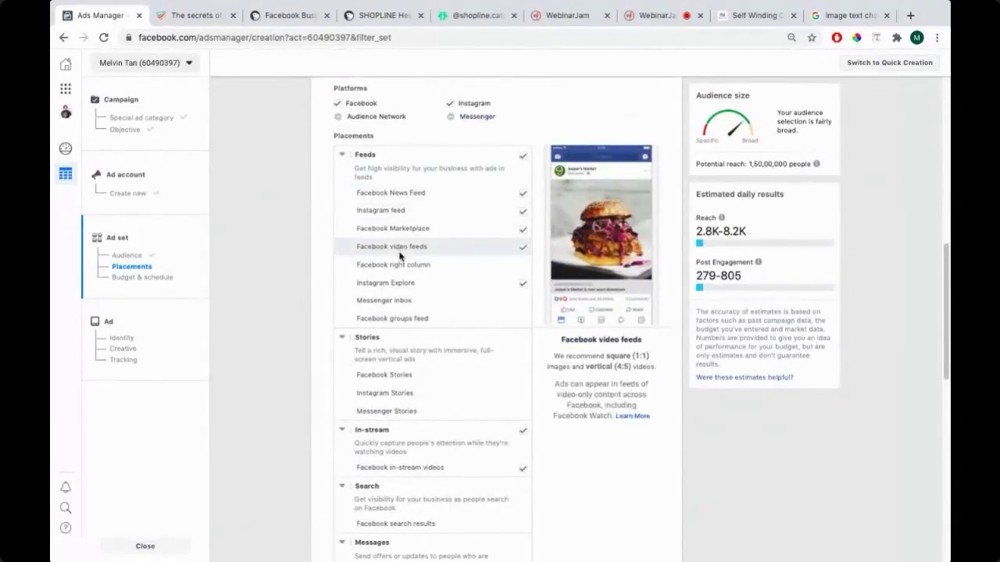
pyautogui.scroll(-2, 440, 328)
pyautogui.scroll(3, 422, 278)
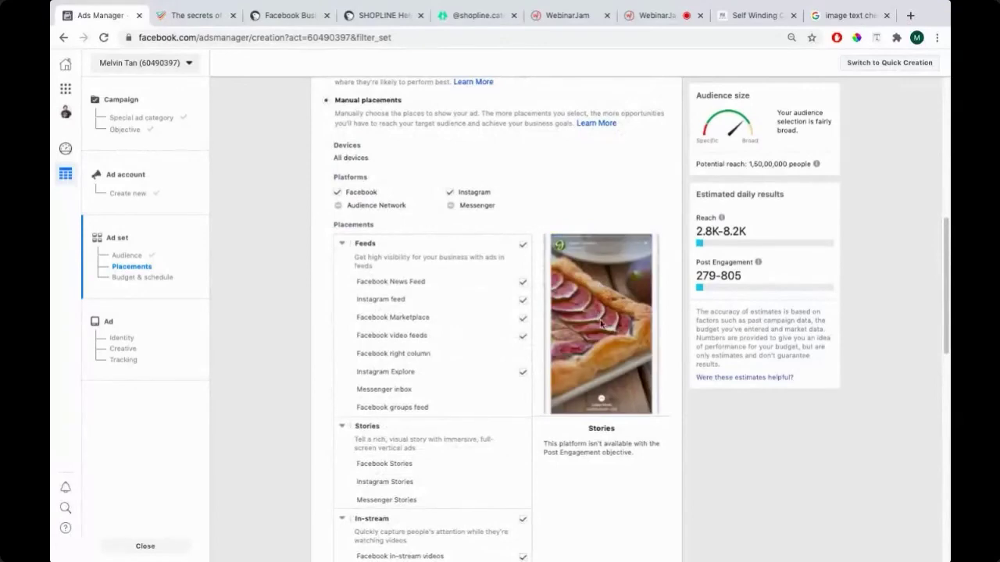
# Exclude Facebook News Feed from the feed placements and include it again.
pyautogui.scroll(-2, 513, 382)
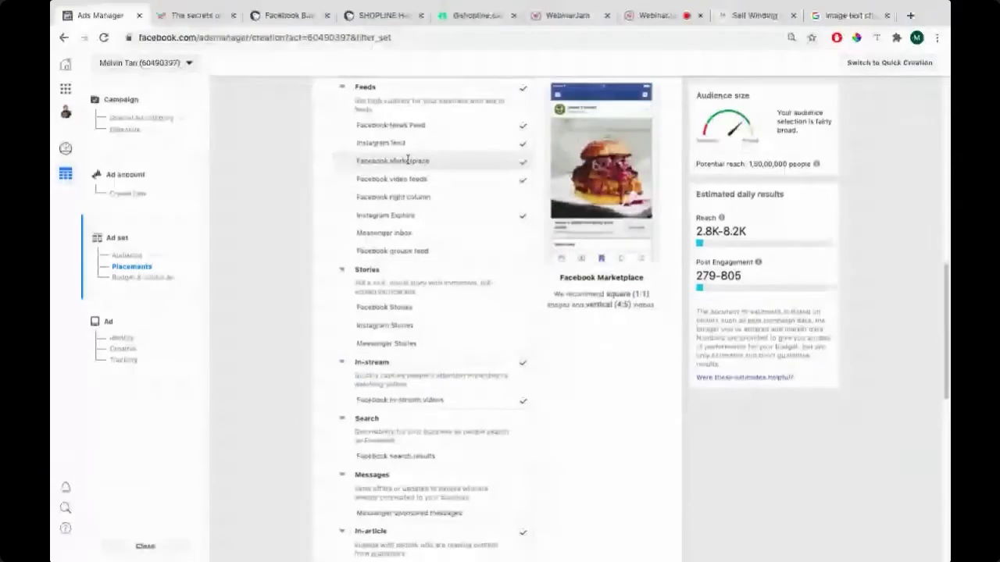
pyautogui.click(525, 131)
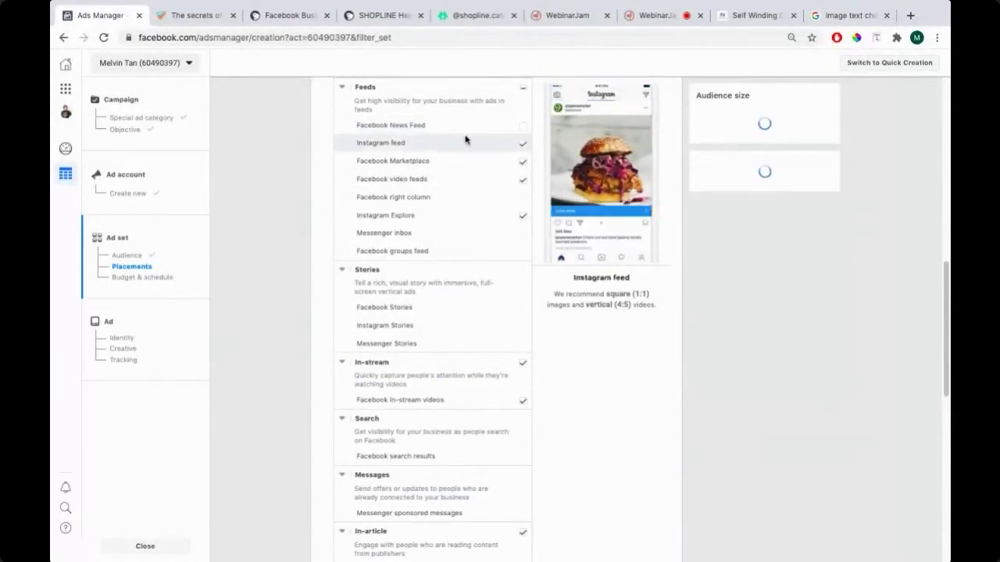
pyautogui.click(524, 129)
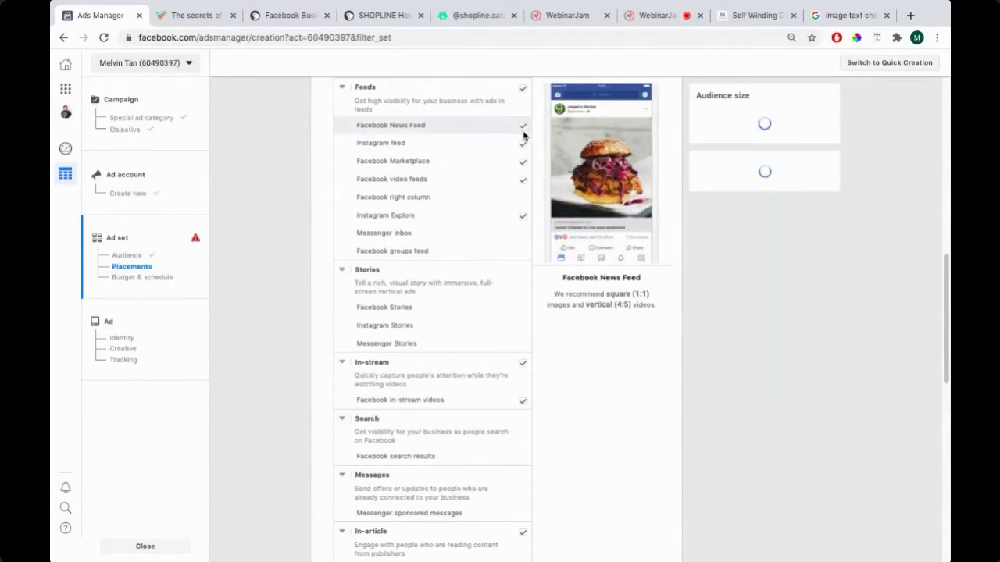
# Review the manual placement options and switch the ad set back to Automatic placements.
pyautogui.scroll(-4, 383, 281)
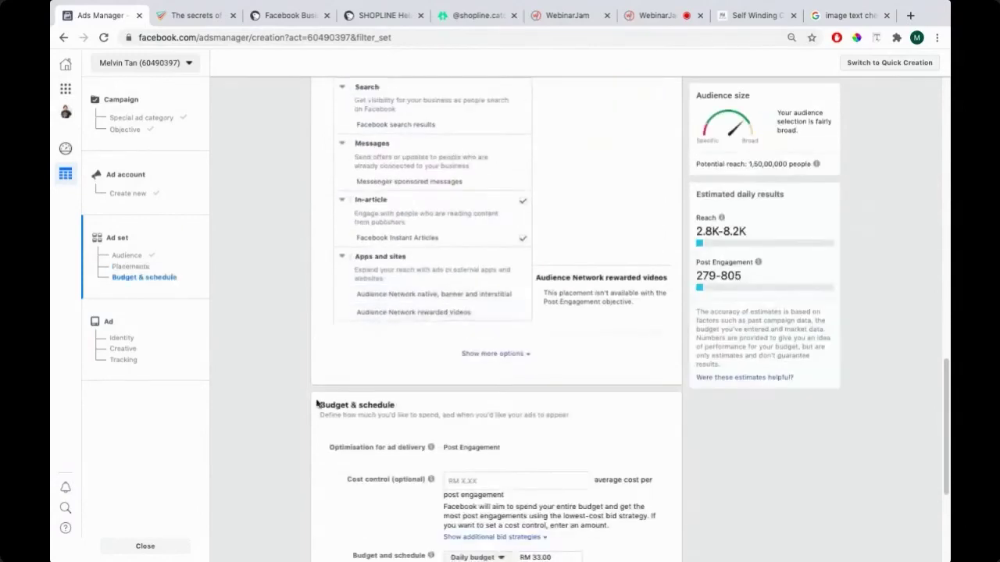
pyautogui.scroll(1, 379, 301)
pyautogui.scroll(1, 372, 306)
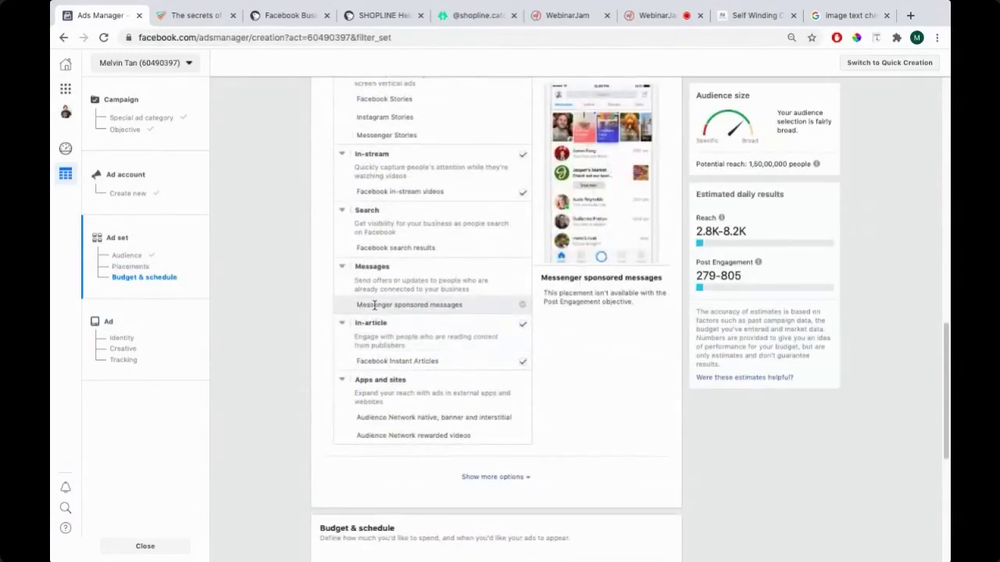
pyautogui.scroll(5, 374, 305)
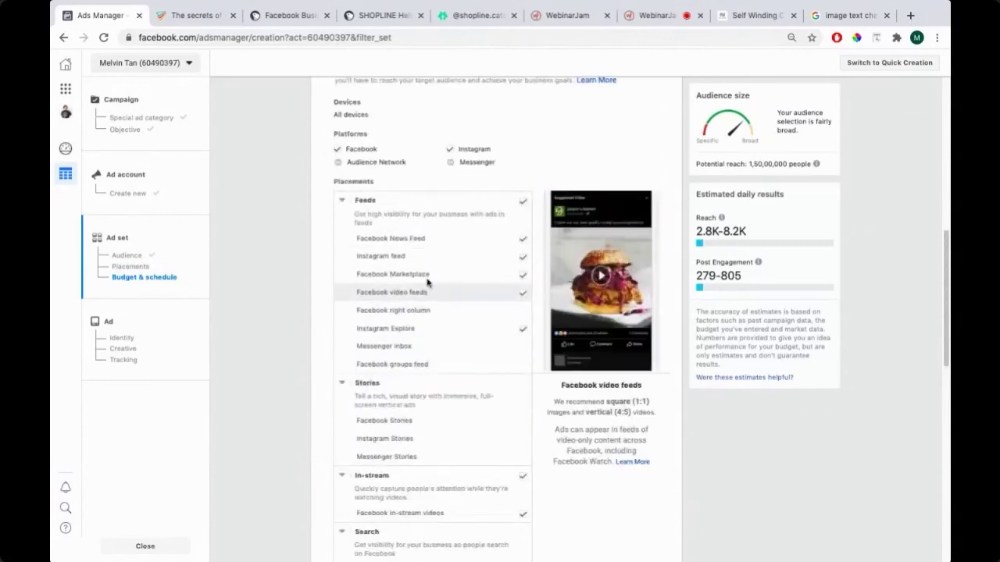
pyautogui.scroll(2, 427, 282)
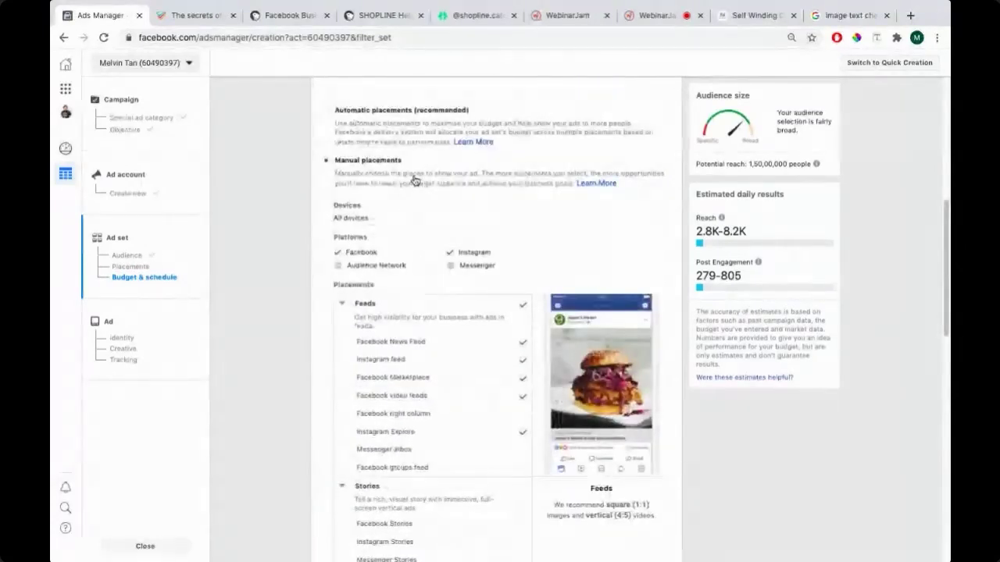
pyautogui.click(362, 114)
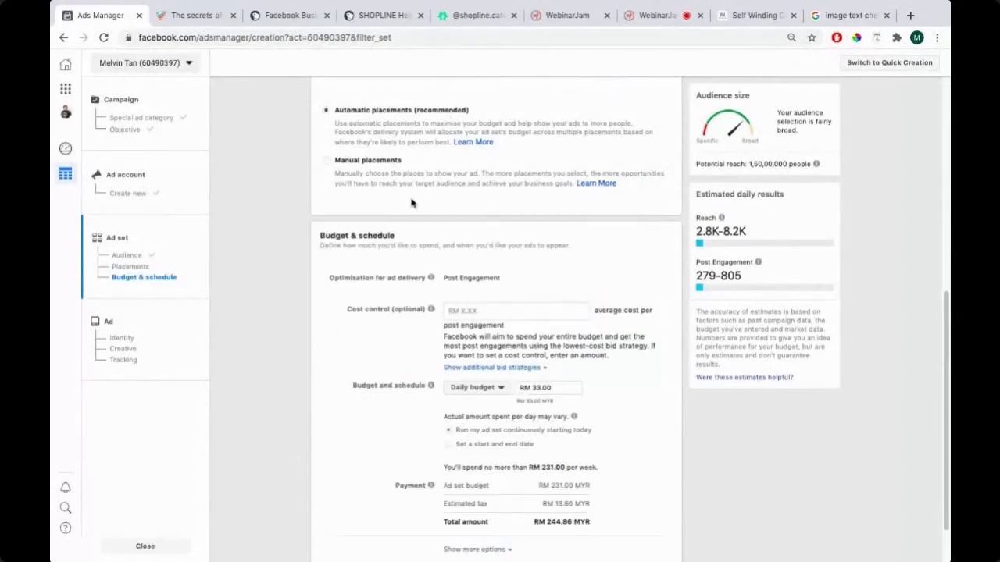
# Keep Daily budget as the ad set's budget type.
pyautogui.scroll(-2, 384, 228)
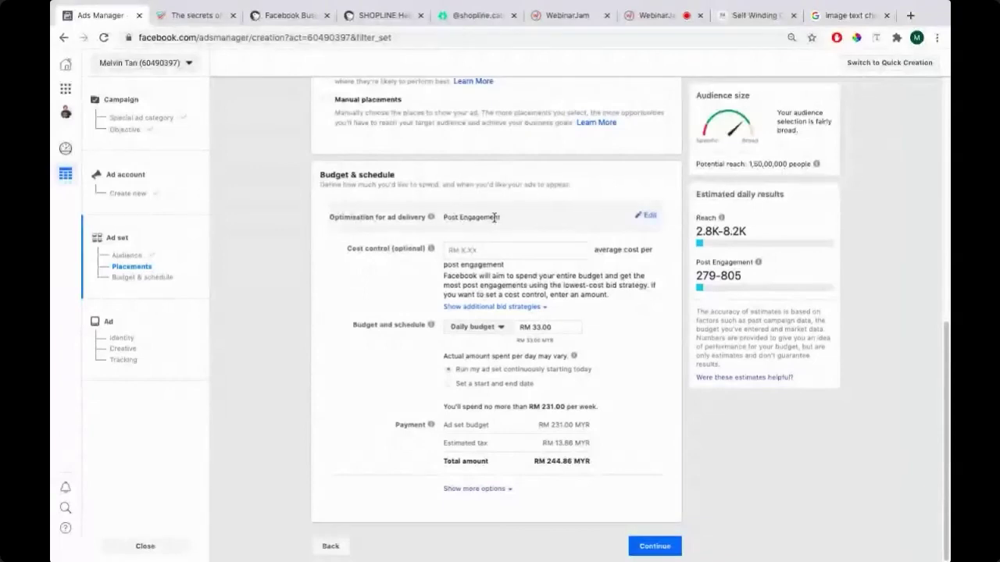
pyautogui.moveTo(352, 325); pyautogui.dragTo(426, 324)
pyautogui.click(468, 327)
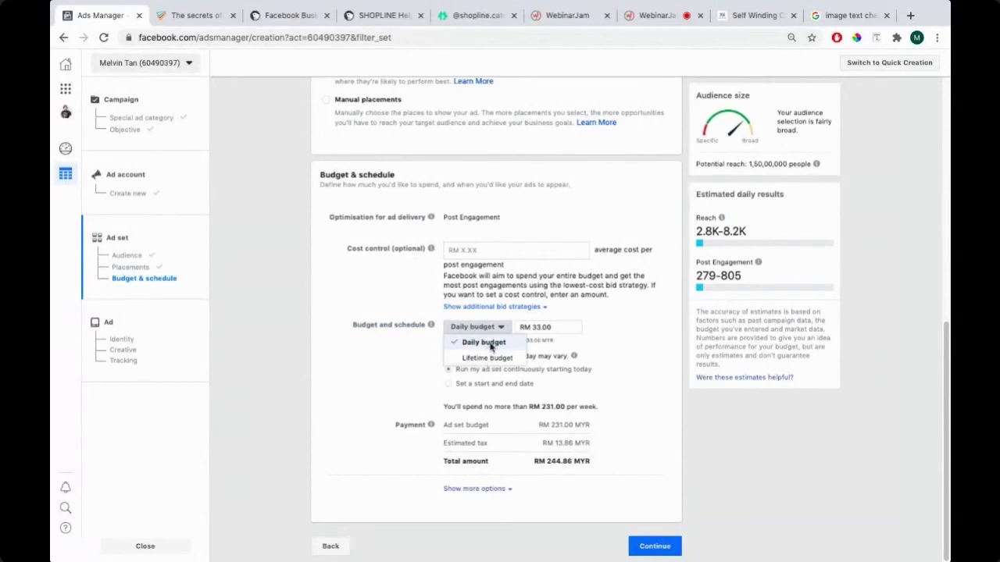
pyautogui.click(490, 345)
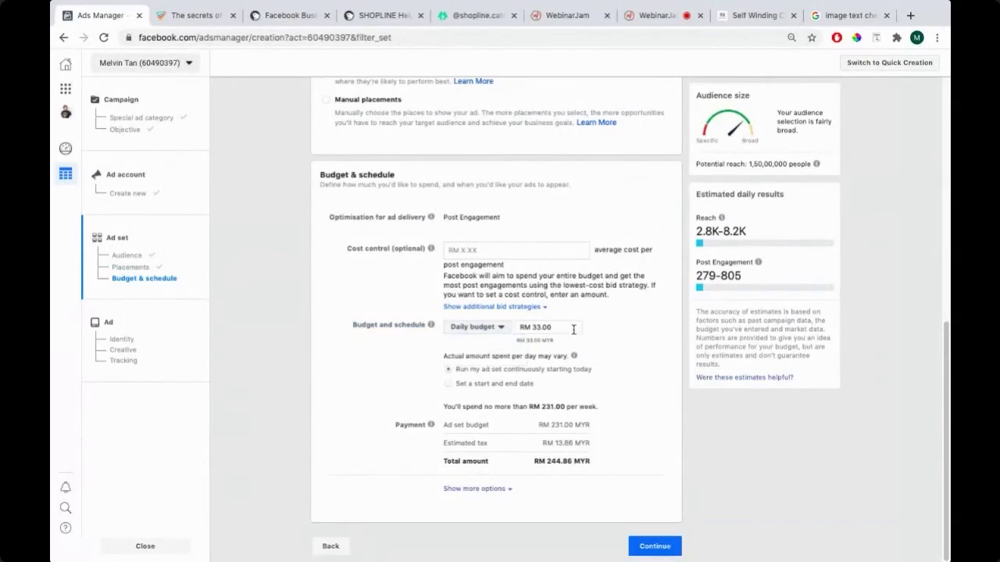
# Examine the daily budget against the audience size and the estimated daily Reach and Post Engagement, including their explanations.
pyautogui.moveTo(574, 330); pyautogui.dragTo(486, 326)
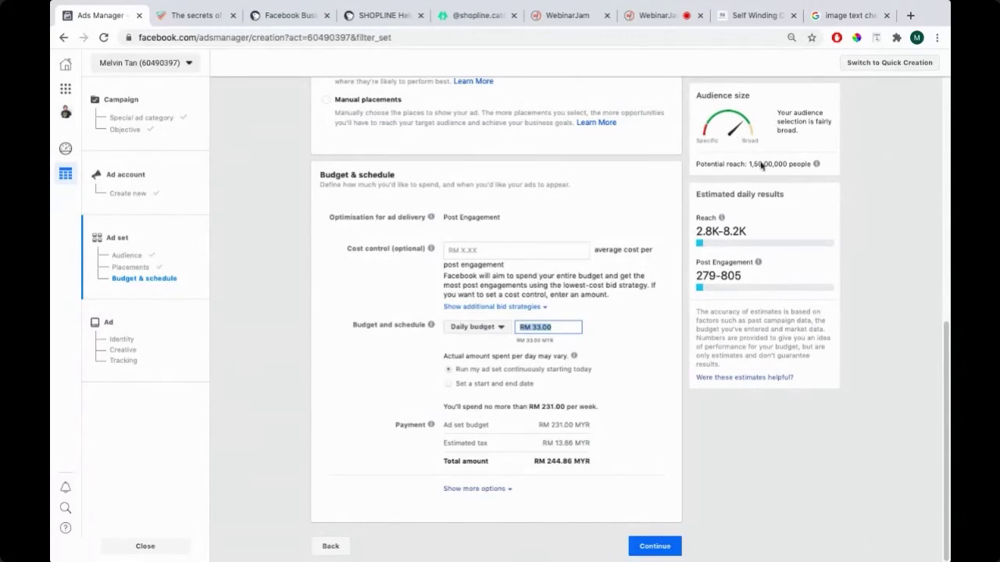
pyautogui.scroll(1, 750, 160)
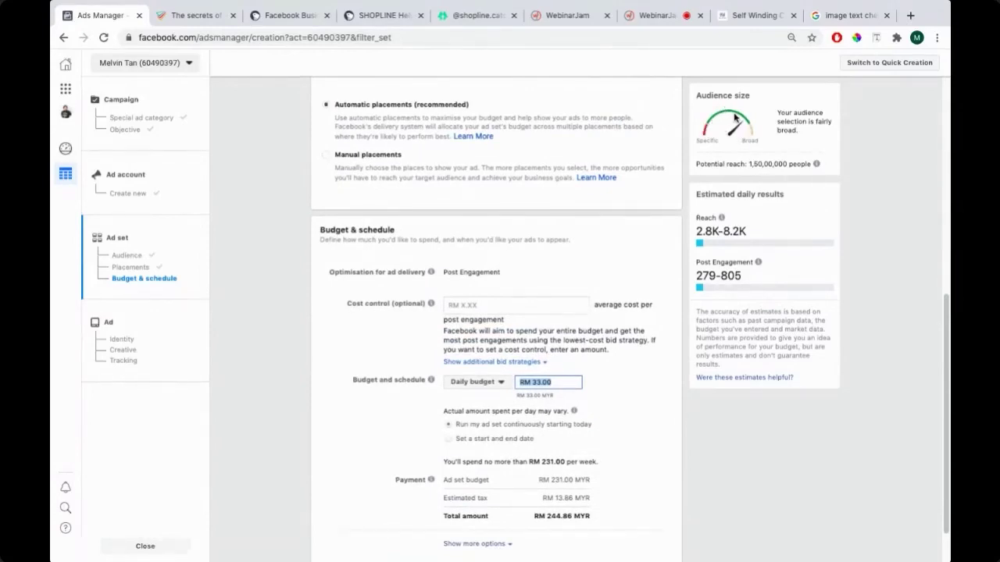
pyautogui.moveTo(696, 217); pyautogui.dragTo(713, 214)
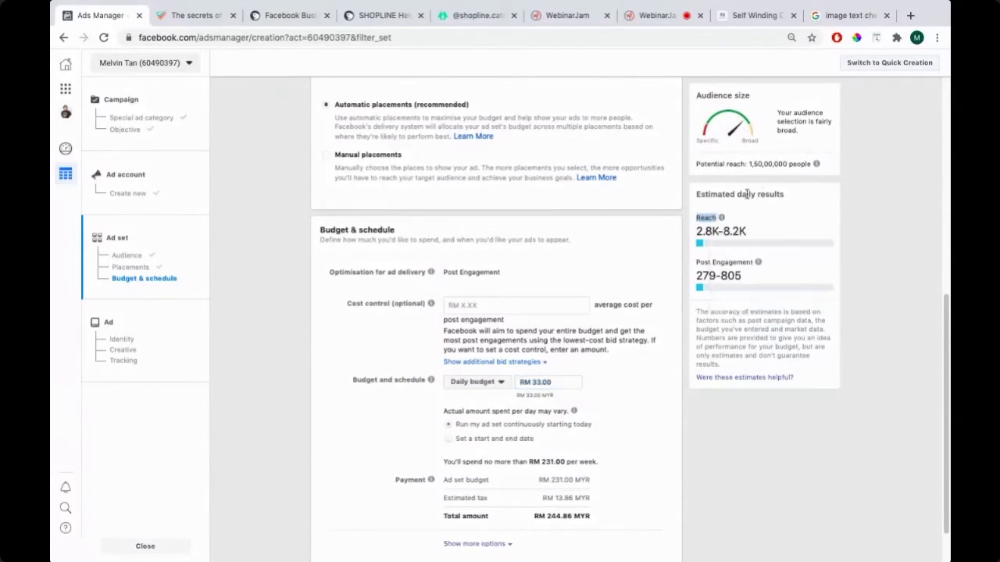
pyautogui.scroll(-1, 636, 284)
pyautogui.moveTo(757, 262)
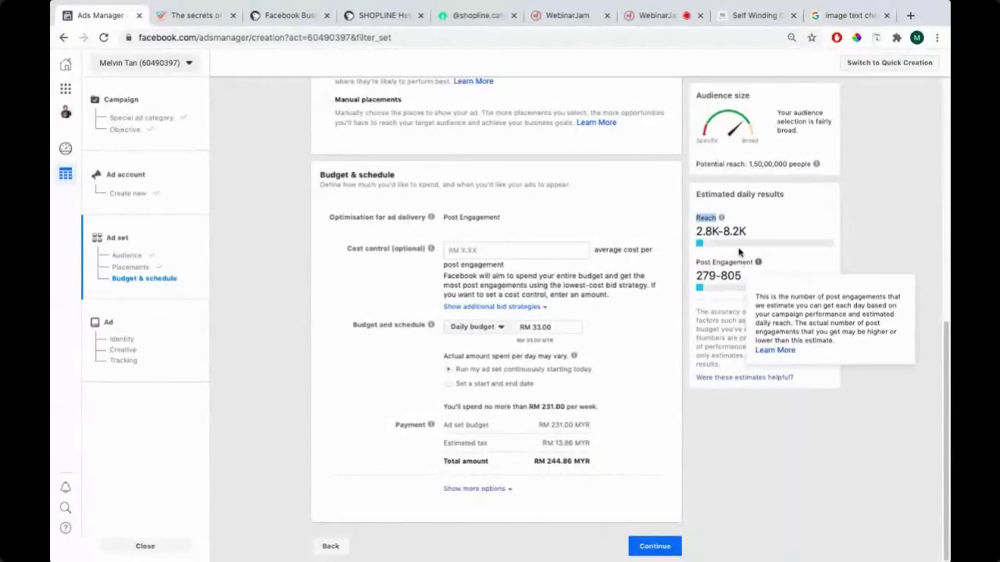
pyautogui.moveTo(748, 224)
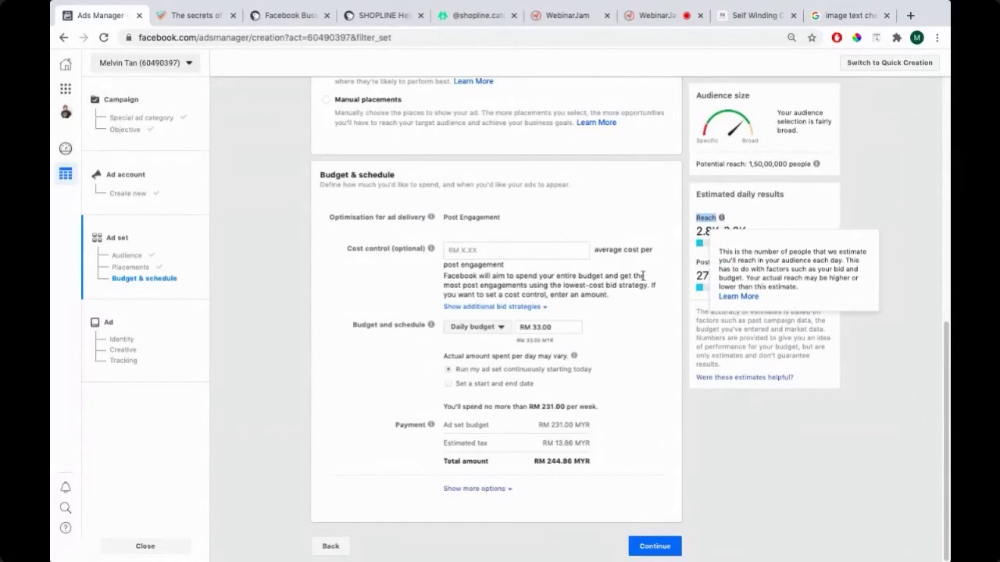
# Set the daily budget to RM 15.00 and check the maximum weekly spend.
pyautogui.moveTo(521, 327); pyautogui.dragTo(581, 329)
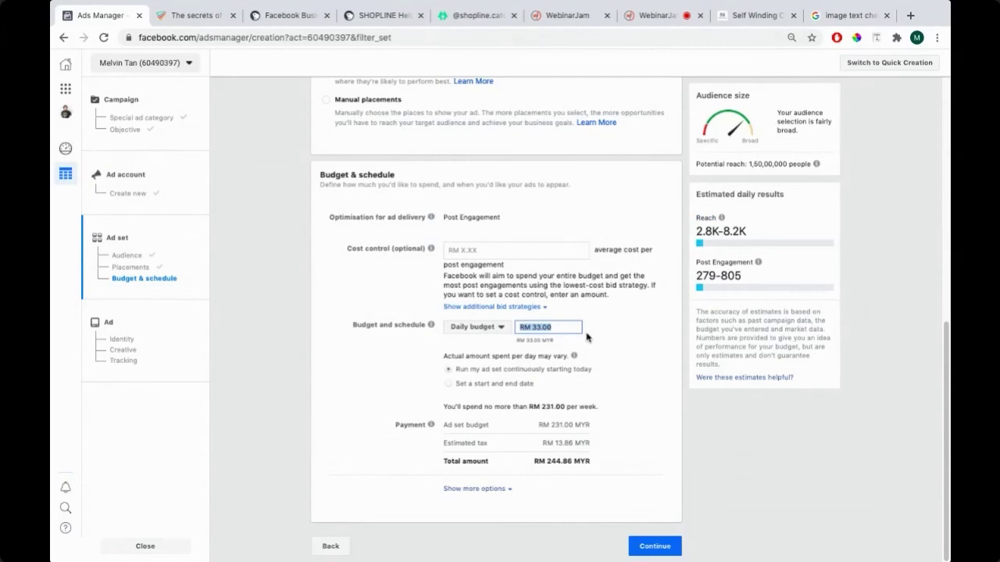
pyautogui.write('15')
pyautogui.click(571, 336)
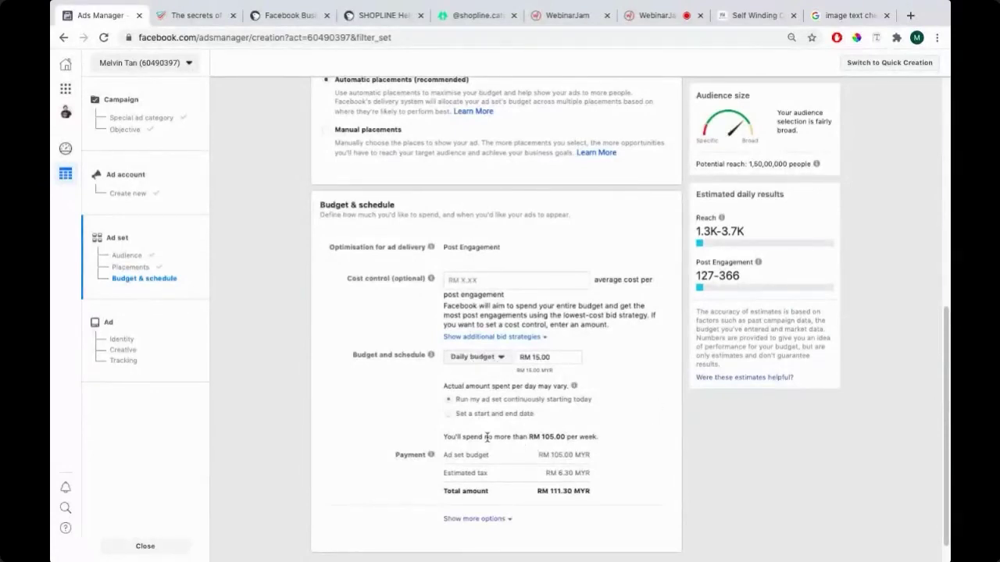
pyautogui.moveTo(443, 439); pyautogui.dragTo(597, 437)
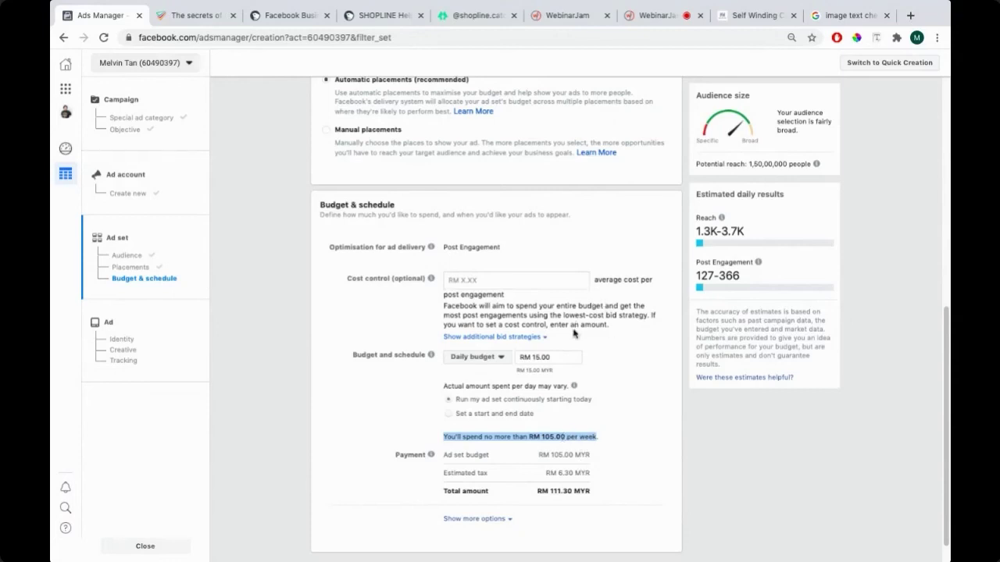
# Re-enter the daily budget and try an amount of RM 20.00.
pyautogui.moveTo(564, 357); pyautogui.dragTo(455, 351)
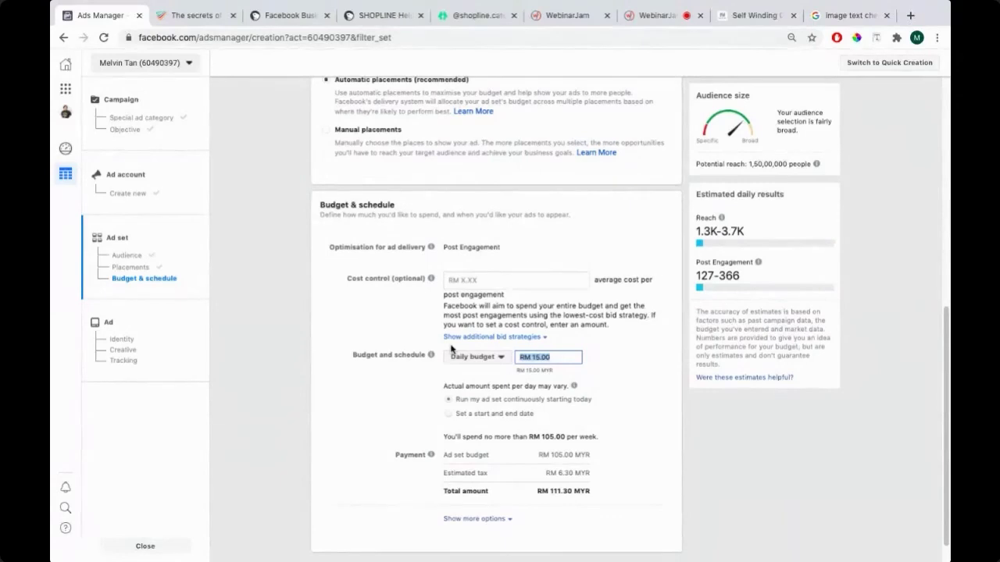
pyautogui.write('15.00')
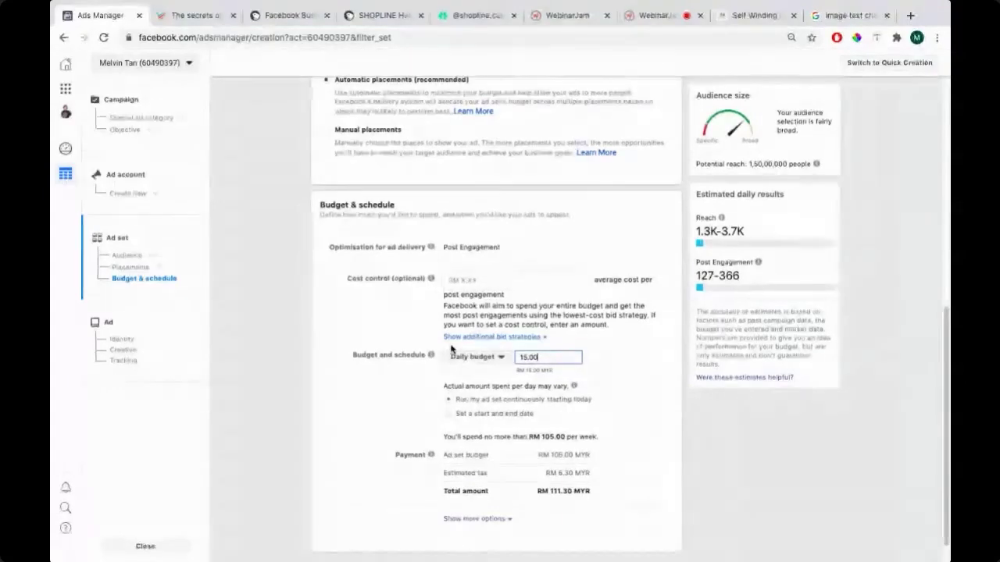
pyautogui.press('BackSpace')
pyautogui.press('BackSpace')
pyautogui.press('BackSpace')
pyautogui.press('BackSpace')
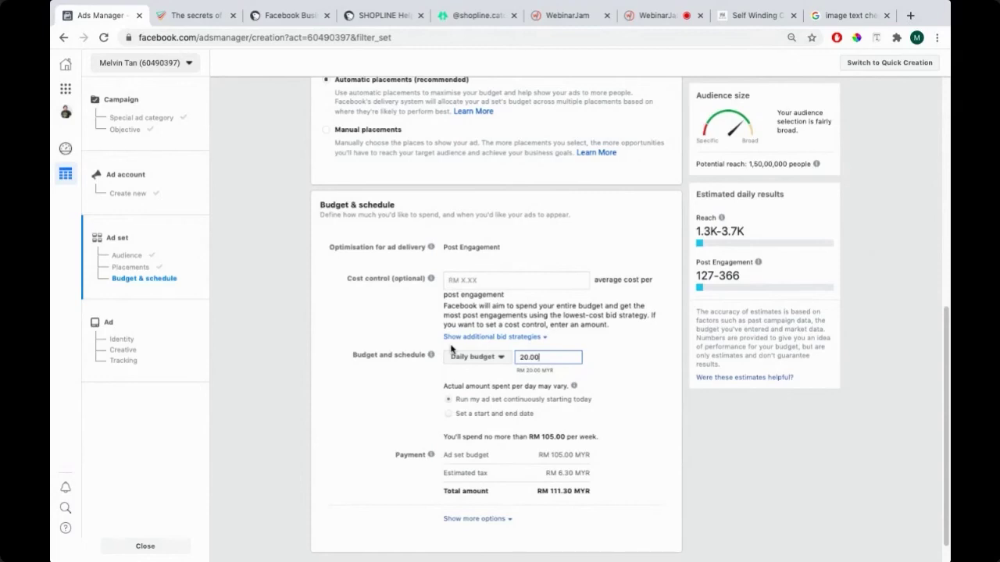
# Try a daily budget of RM 30.00 and check its estimated daily reach.
pyautogui.press('BackSpace')
pyautogui.press('BackSpace')
pyautogui.press('BackSpace')
pyautogui.write('30.00')
pyautogui.scroll(-1, 569, 359)
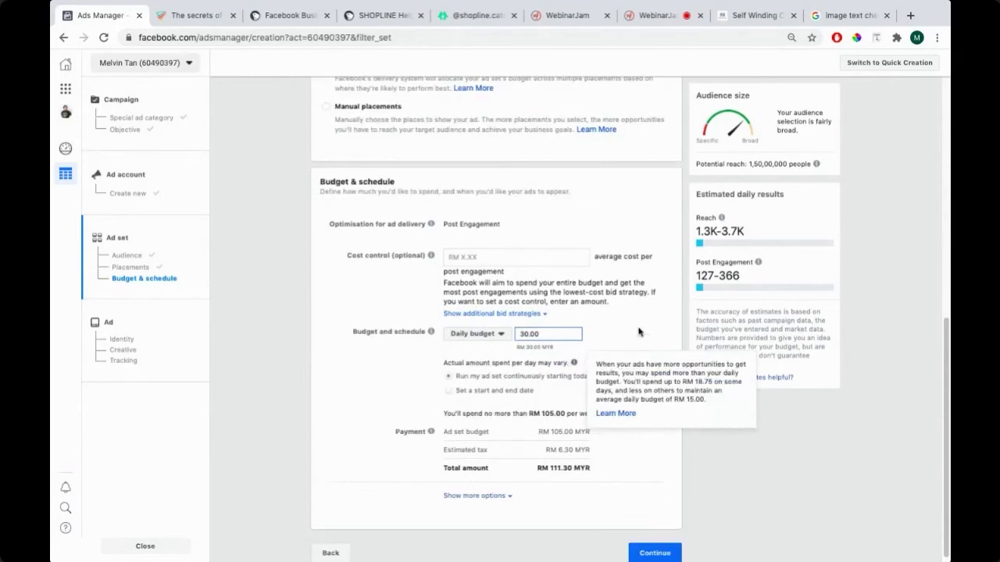
pyautogui.click(680, 332)
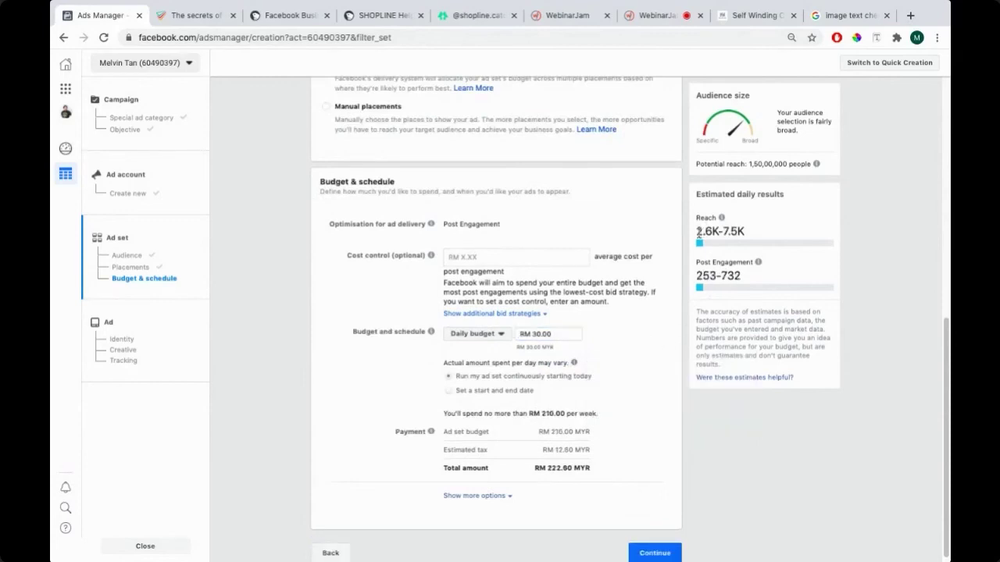
pyautogui.moveTo(697, 232); pyautogui.dragTo(762, 232)
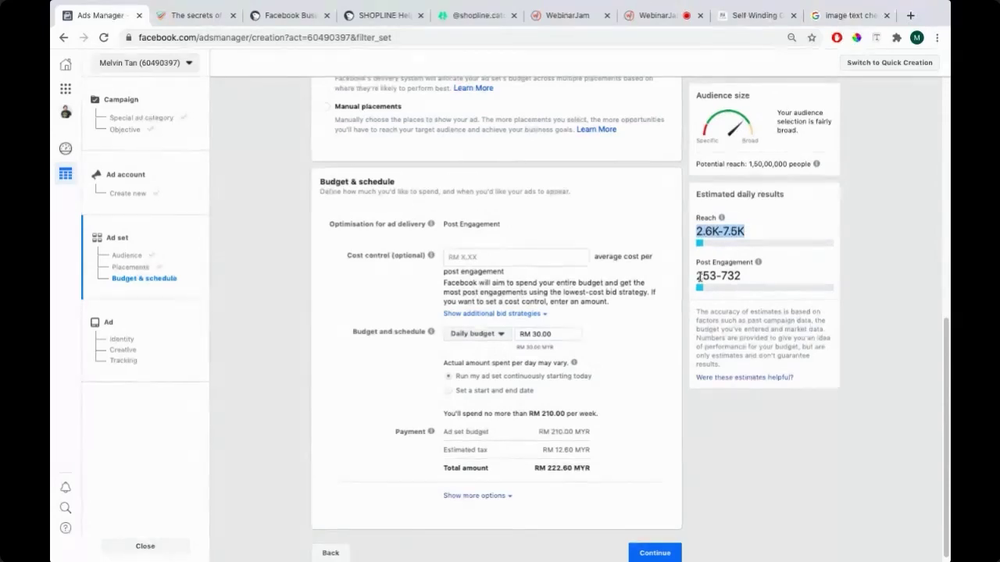
# Set the daily budget to RM 20.00, check the total payment amount and continue to the ad setup.
pyautogui.moveTo(567, 333); pyautogui.dragTo(515, 333)
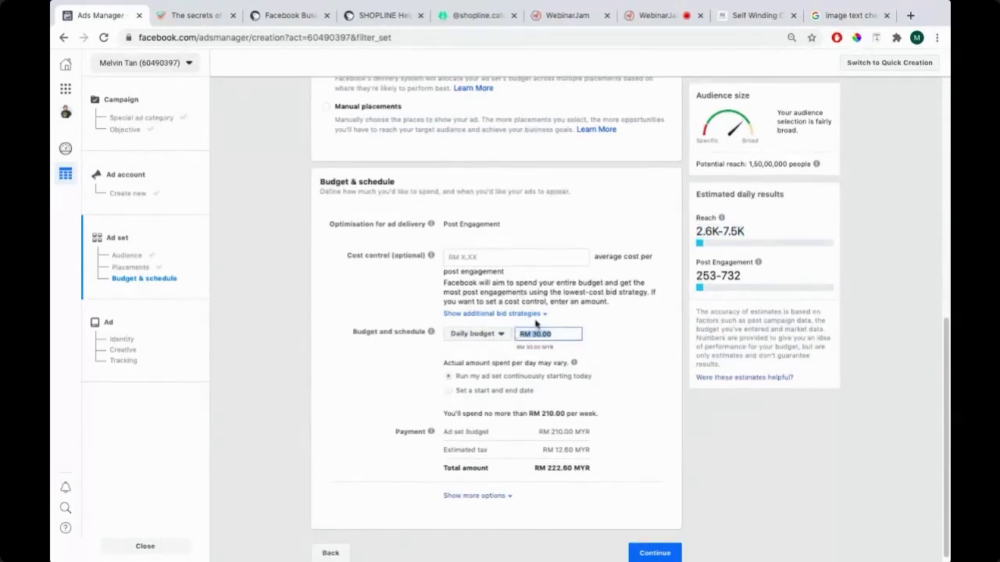
pyautogui.write('20')
pyautogui.click(559, 344)
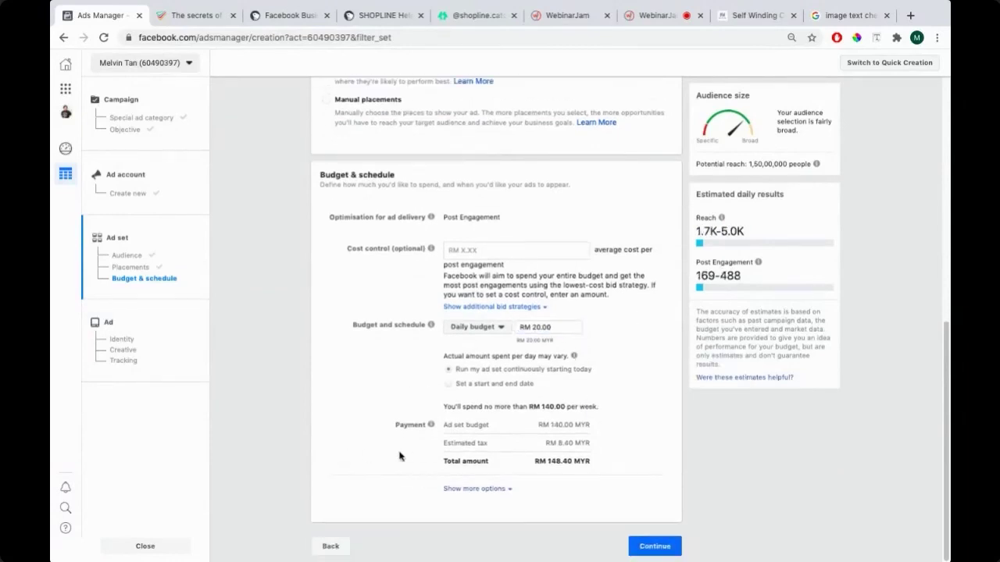
pyautogui.moveTo(548, 463); pyautogui.dragTo(587, 460)
pyautogui.click(550, 461)
pyautogui.click(647, 546)
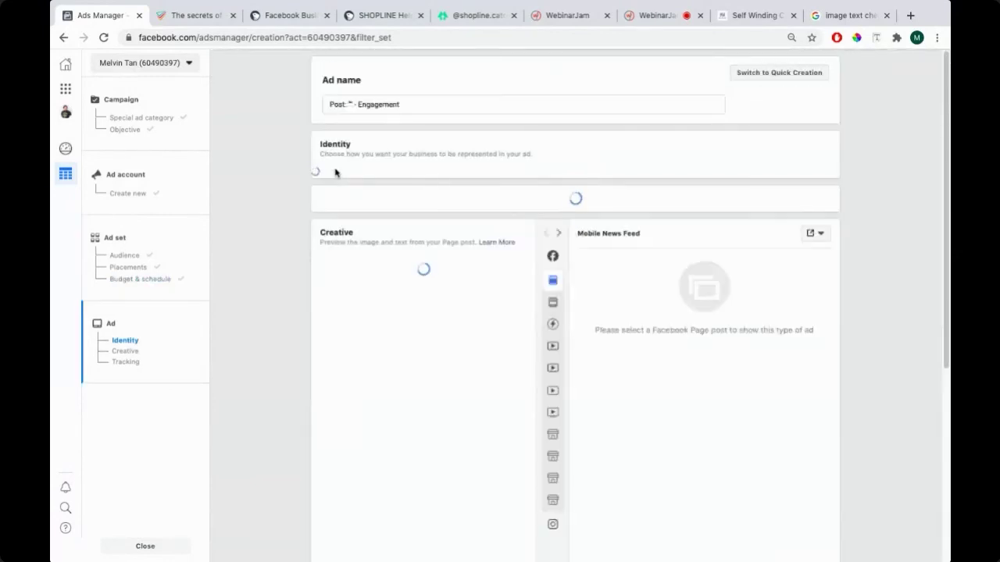
pyautogui.press('super+Tab')
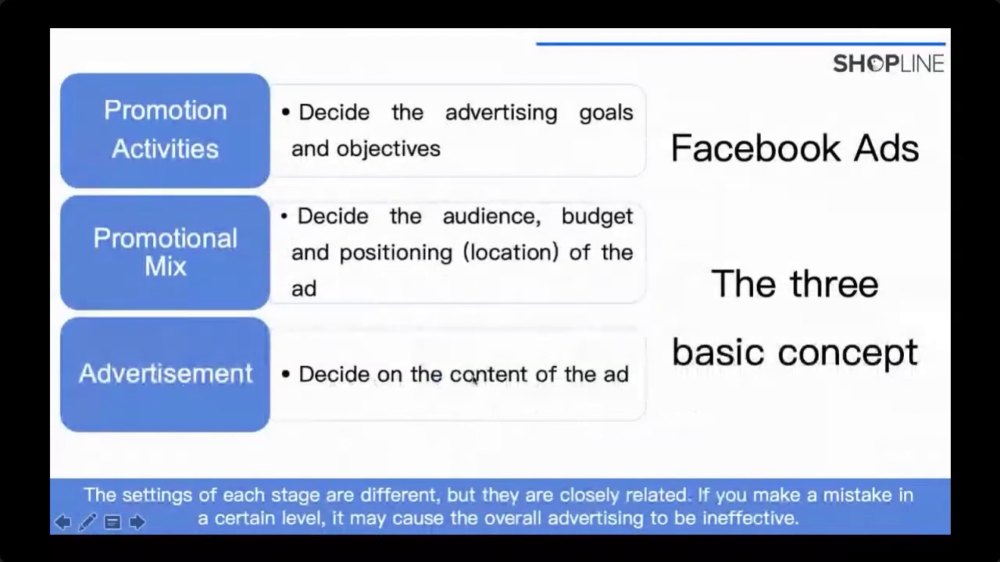
pyautogui.press('super+Tab')
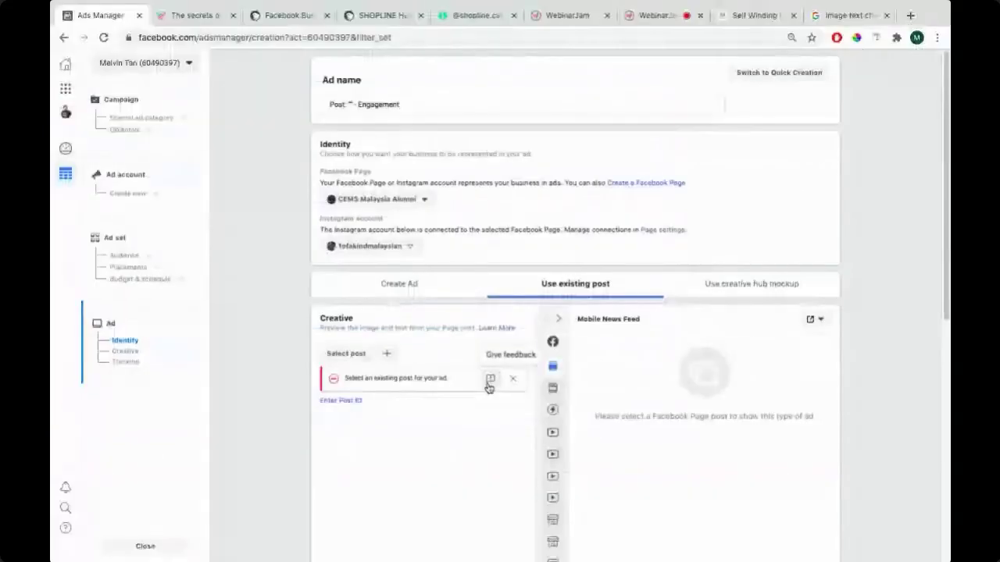
# Replace the ad name with "02092020-USB-CABLE Campaign".
pyautogui.click(415, 108)
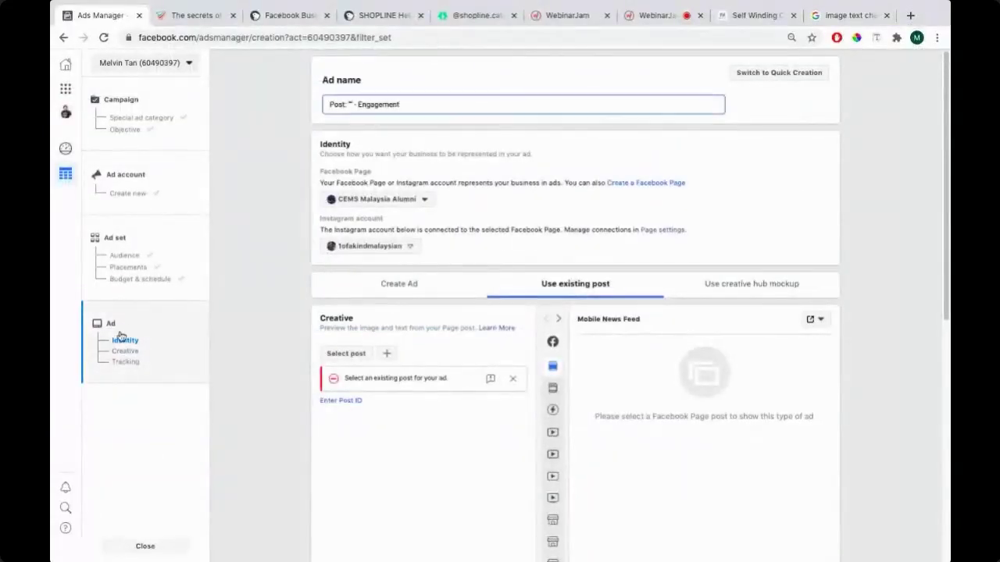
pyautogui.moveTo(402, 104); pyautogui.dragTo(320, 101)
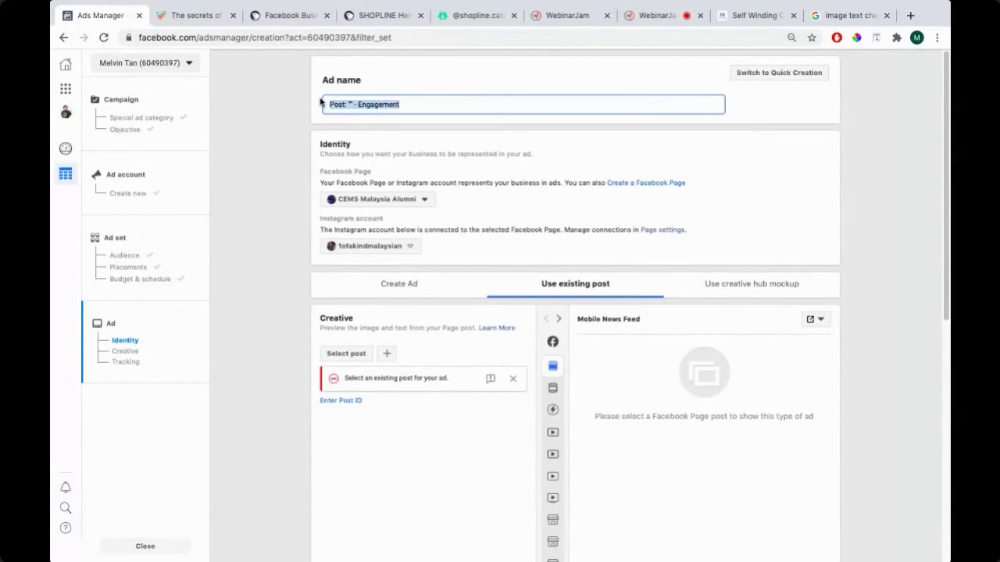
pyautogui.write('0209')
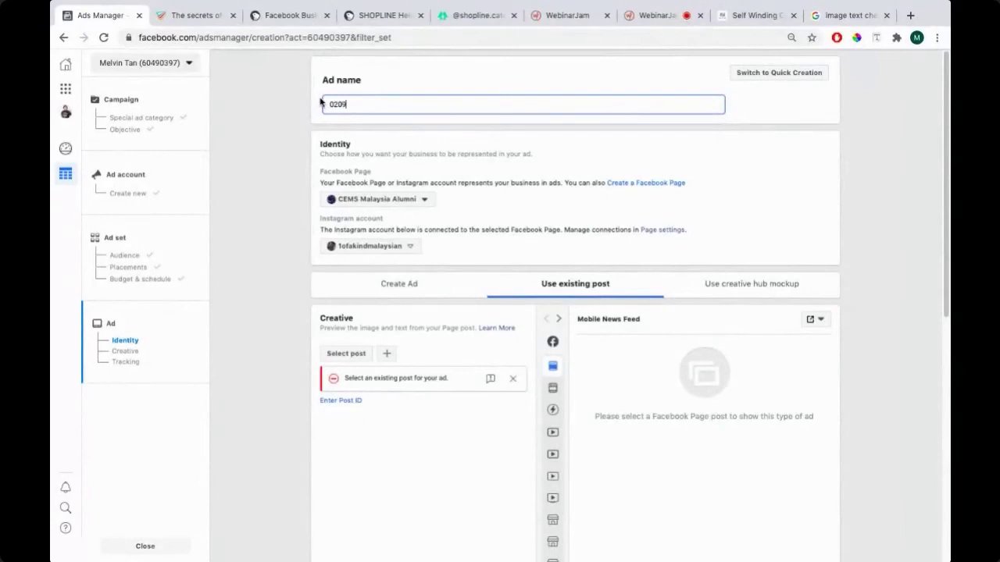
pyautogui.write('2020-USB-CH')
pyautogui.write('BLE CAmpai')
pyautogui.press('BackSpace')
pyautogui.press('BackSpace')
pyautogui.press('BackSpace')
pyautogui.press('BackSpace')
pyautogui.write('ampiign')
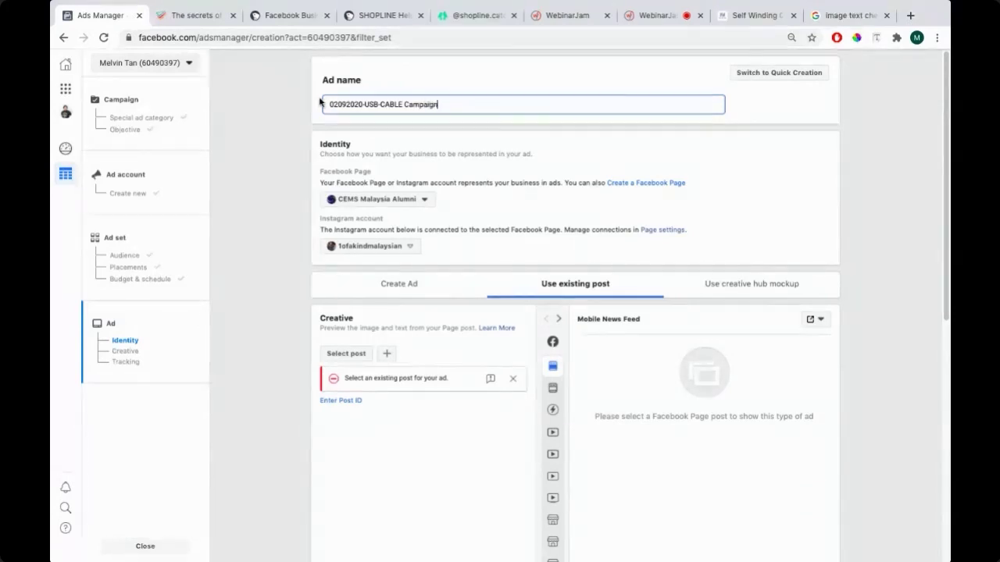
# Choose Melly's Fried Chicken as the ad's Facebook Page and keep "Use selected Page" for the Instagram account.
pyautogui.click(400, 202)
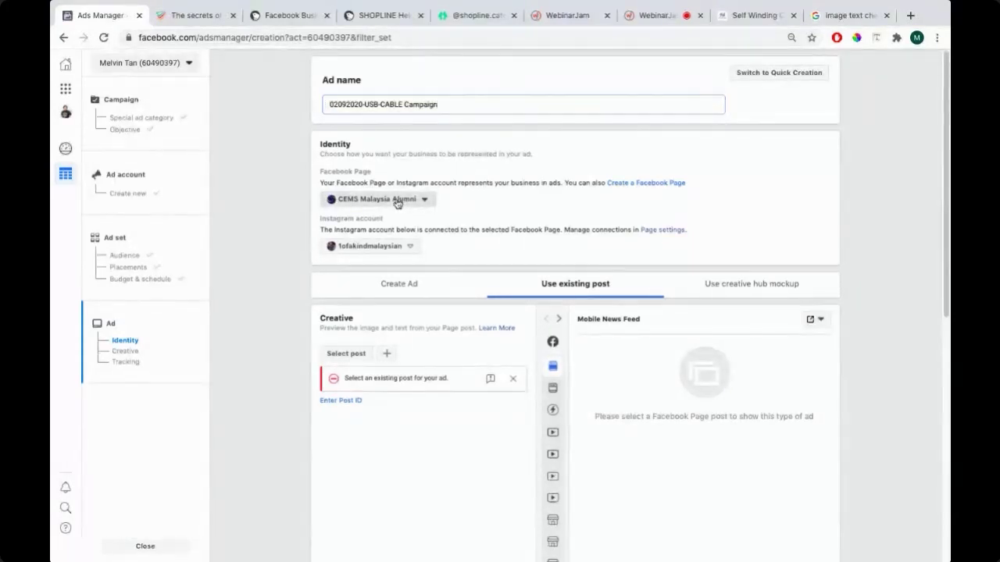
pyautogui.click(380, 319)
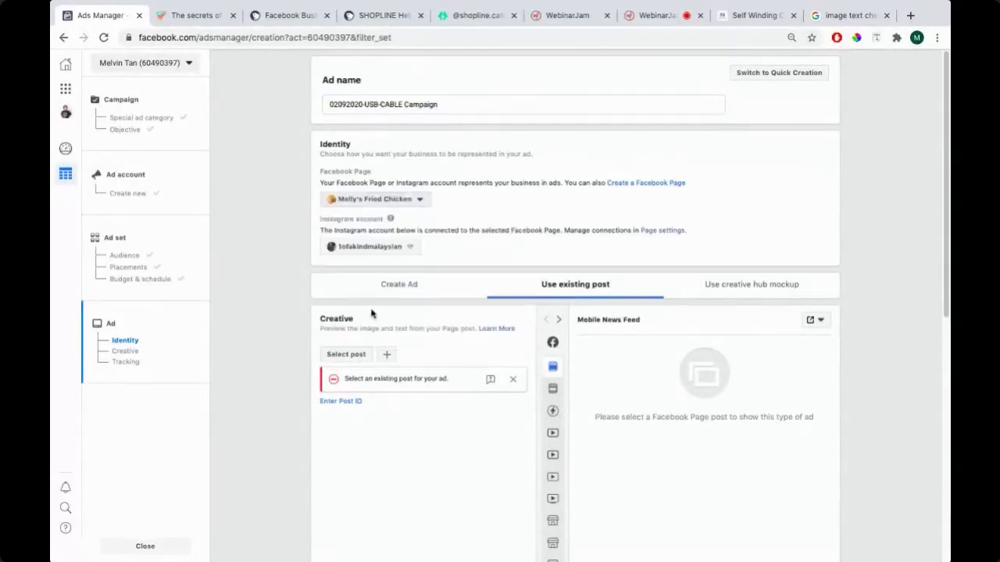
pyautogui.click(372, 255)
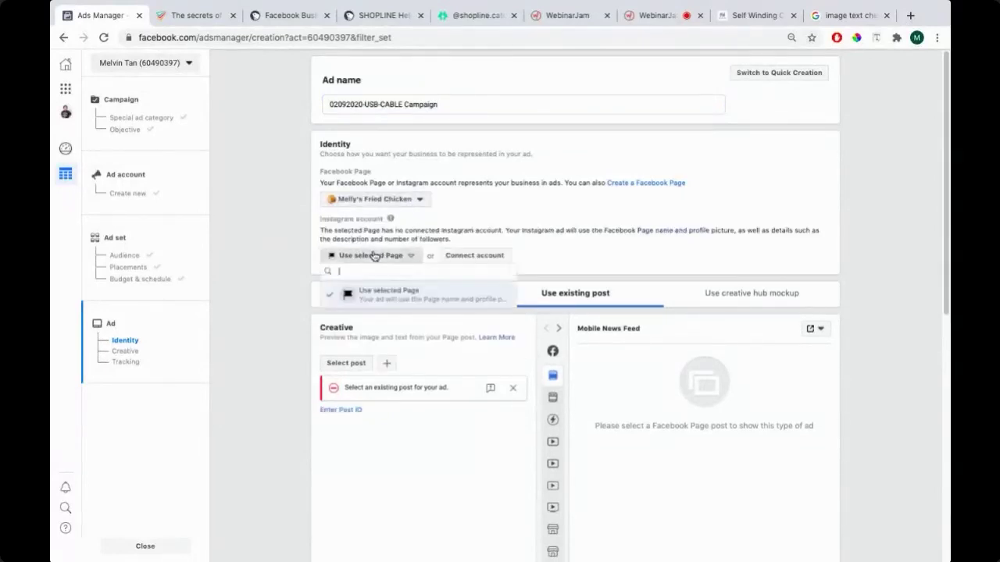
pyautogui.click(283, 262)
pyautogui.scroll(-4, 292, 240)
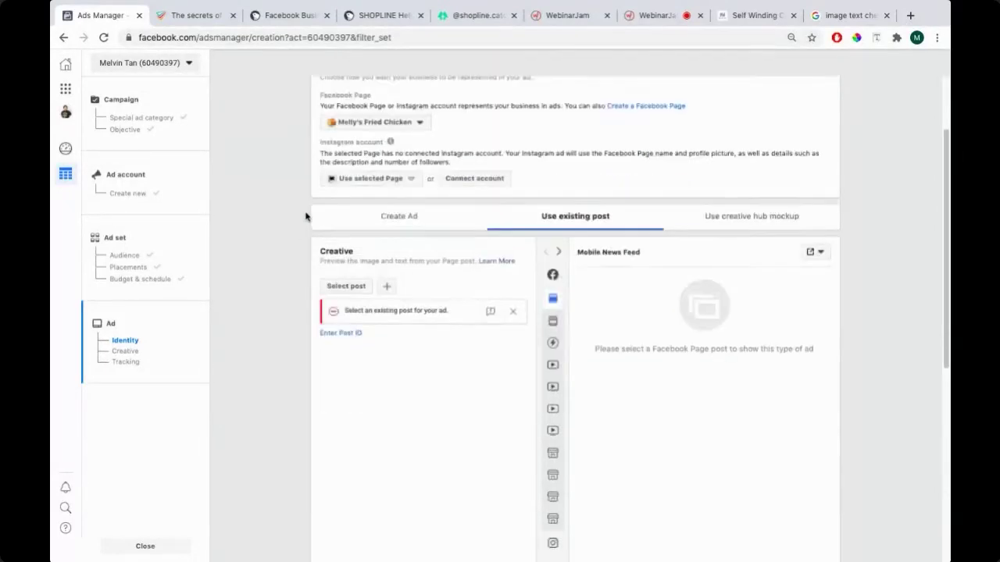
# Choose to create a new ad instead of using an existing post, keeping the single image or video format.
pyautogui.scroll(3, 305, 217)
pyautogui.scroll(-3, 299, 283)
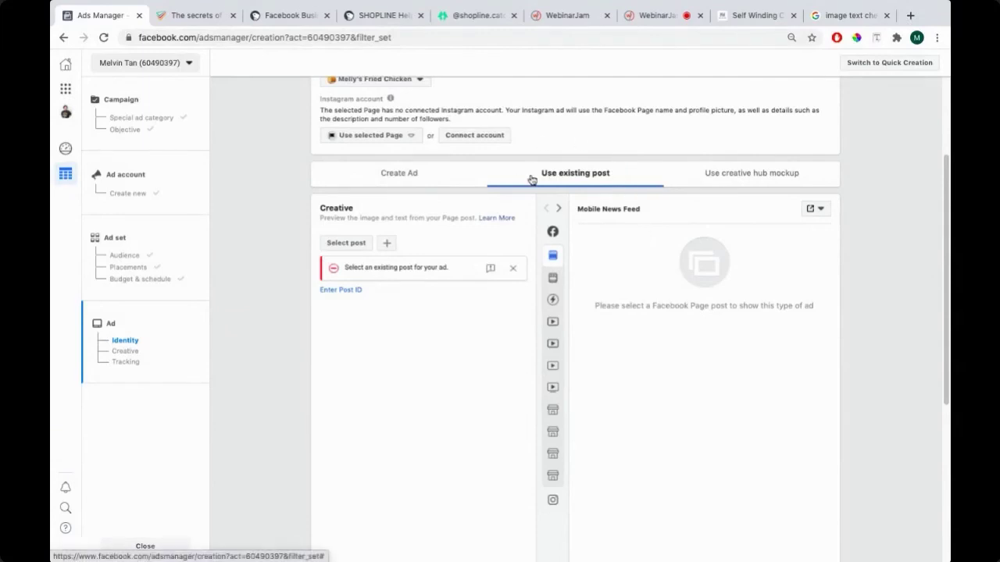
pyautogui.click(404, 175)
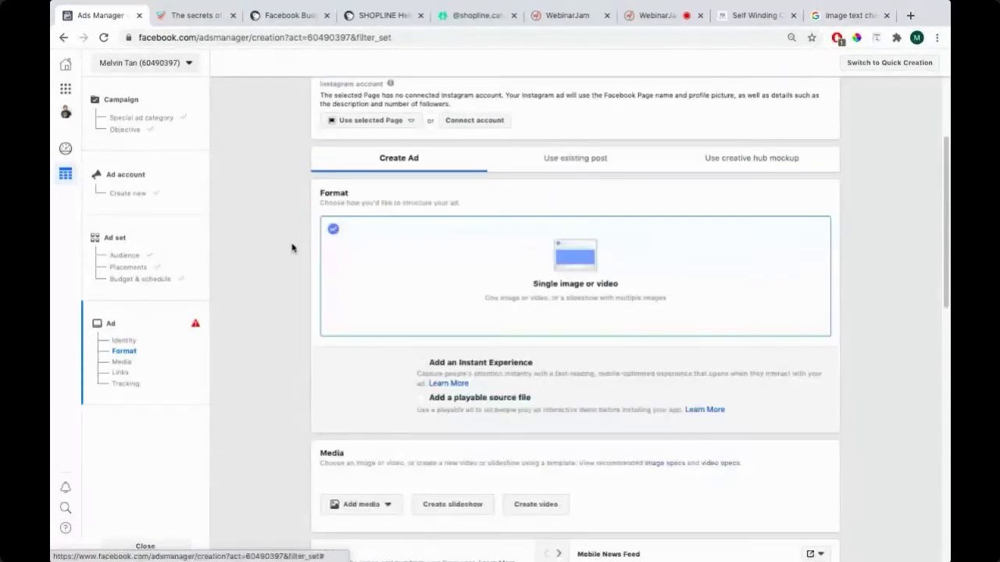
pyautogui.scroll(-1, 292, 248)
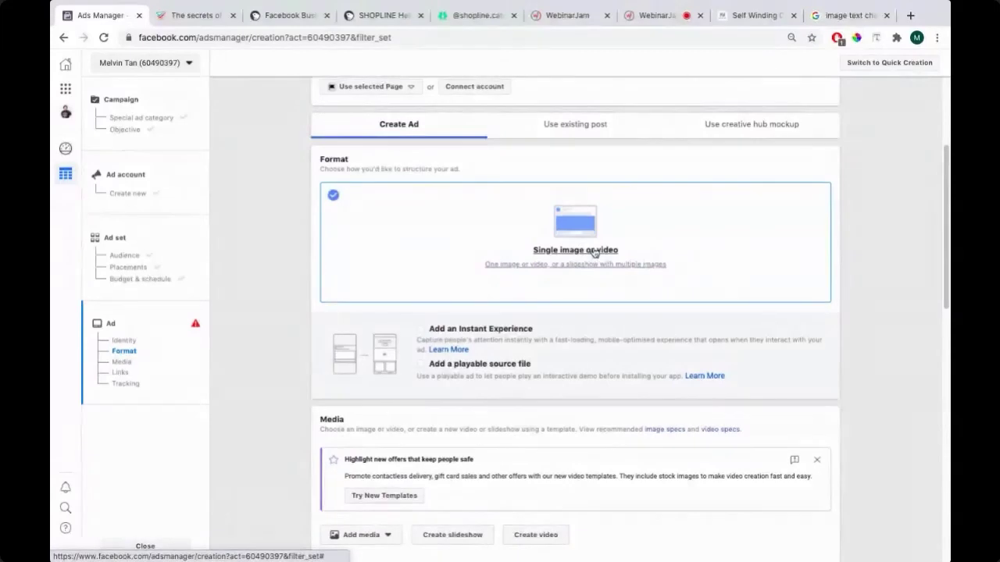
pyautogui.scroll(-3, 542, 248)
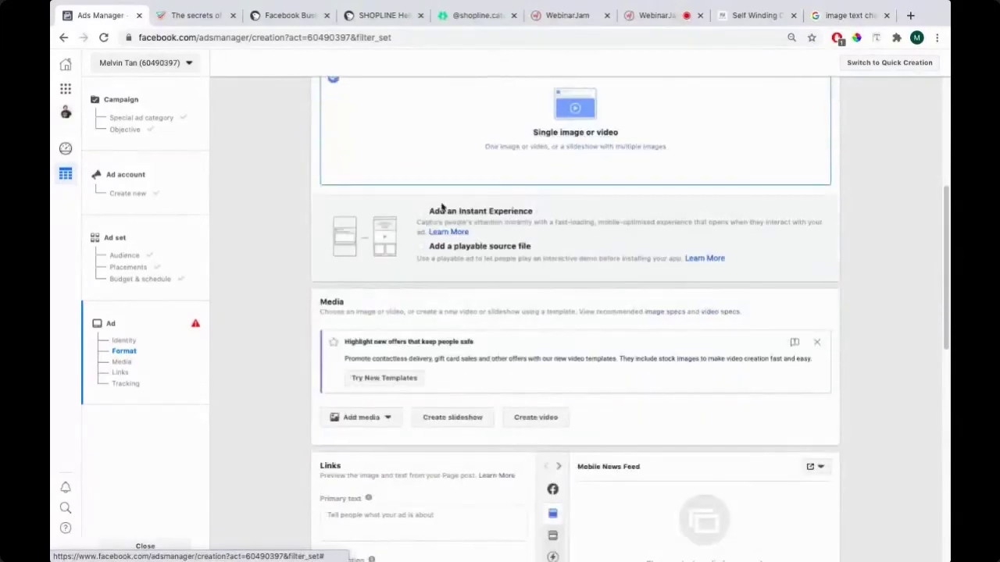
pyautogui.scroll(-2, 463, 273)
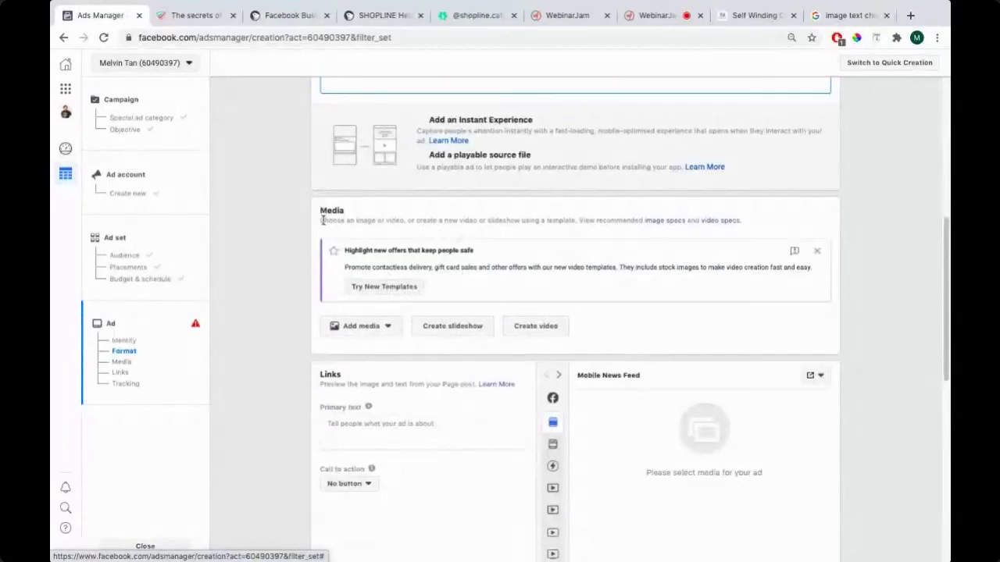
# Open the choices for adding media and check the Magnet Charging Cable case study slide in the PowerPoint presentation.
pyautogui.click(380, 327)
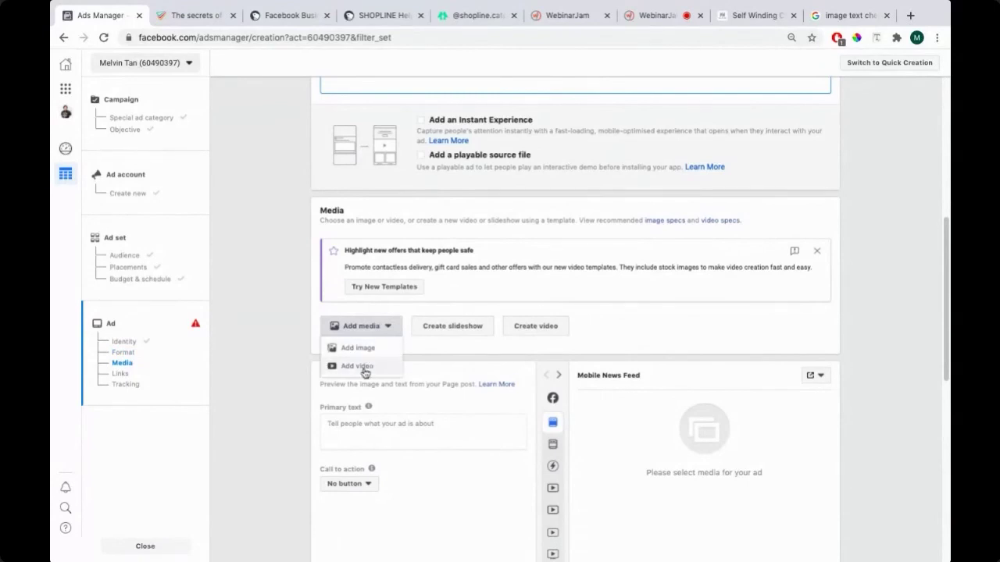
pyautogui.press('super+Tab')
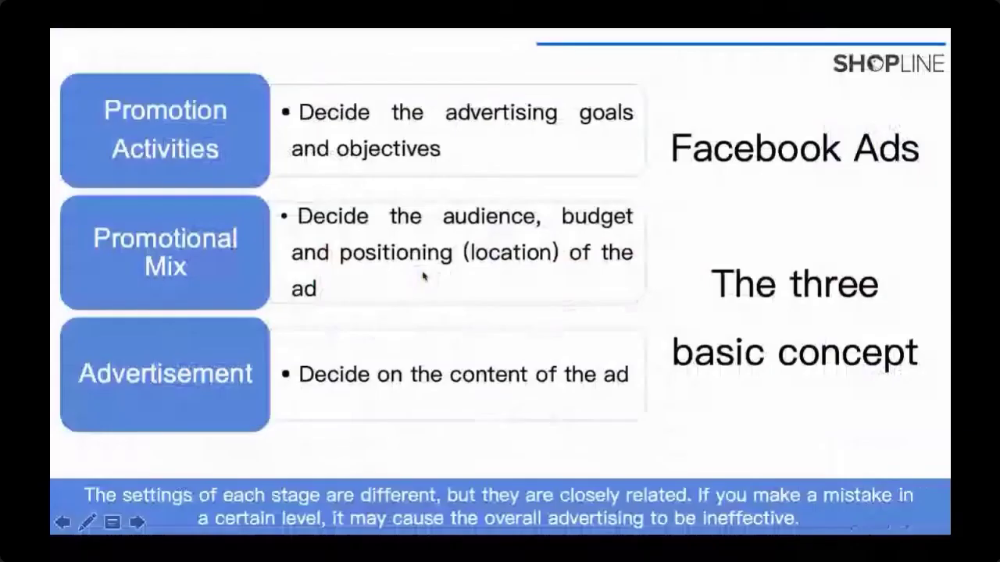
pyautogui.press('Right')
pyautogui.press('Right')
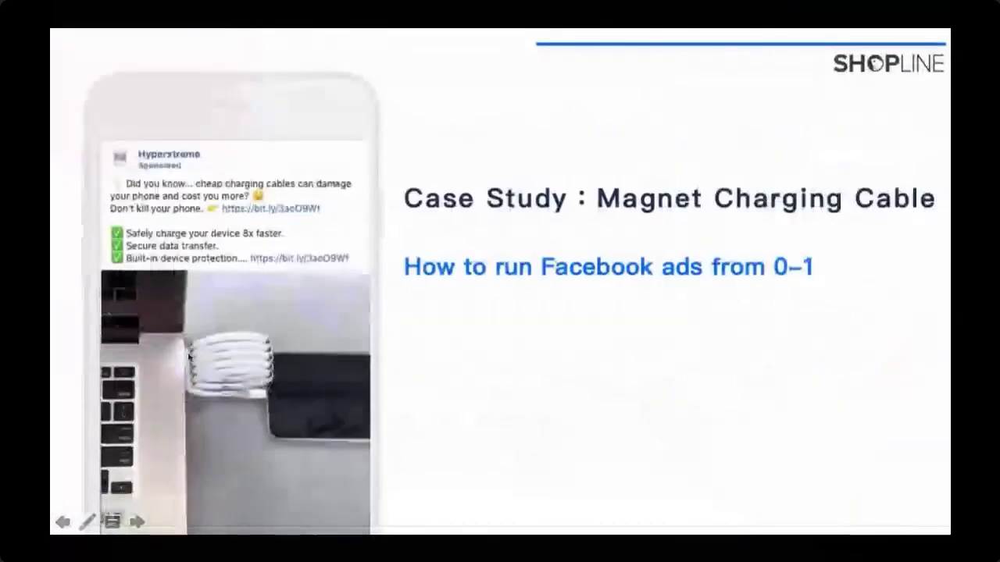
pyautogui.press('super+Tab')
# Upload the video 1598338529361763.mp4 from the Product Photos folder as the ad's media.
pyautogui.scroll(-2, 305, 280)
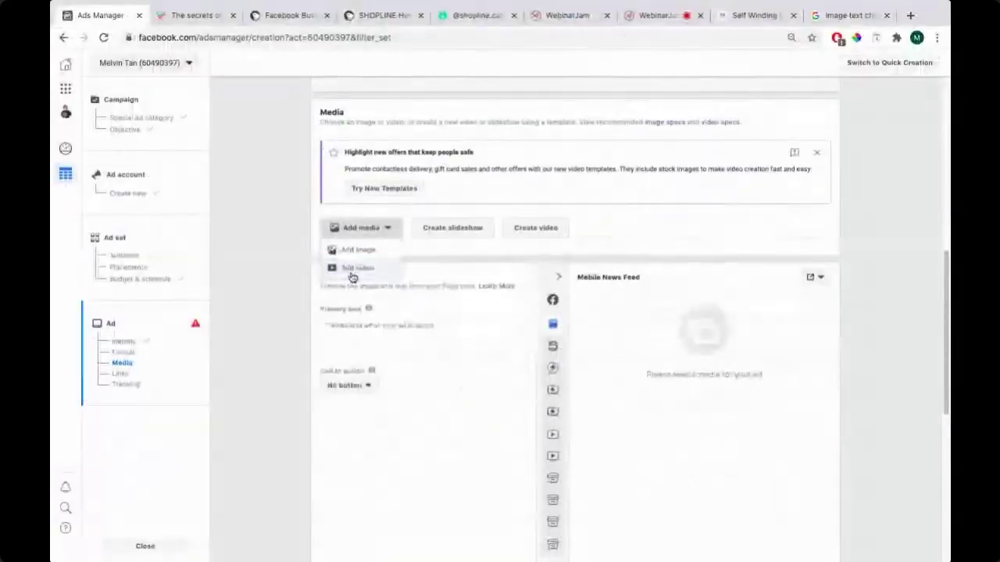
pyautogui.click(353, 276)
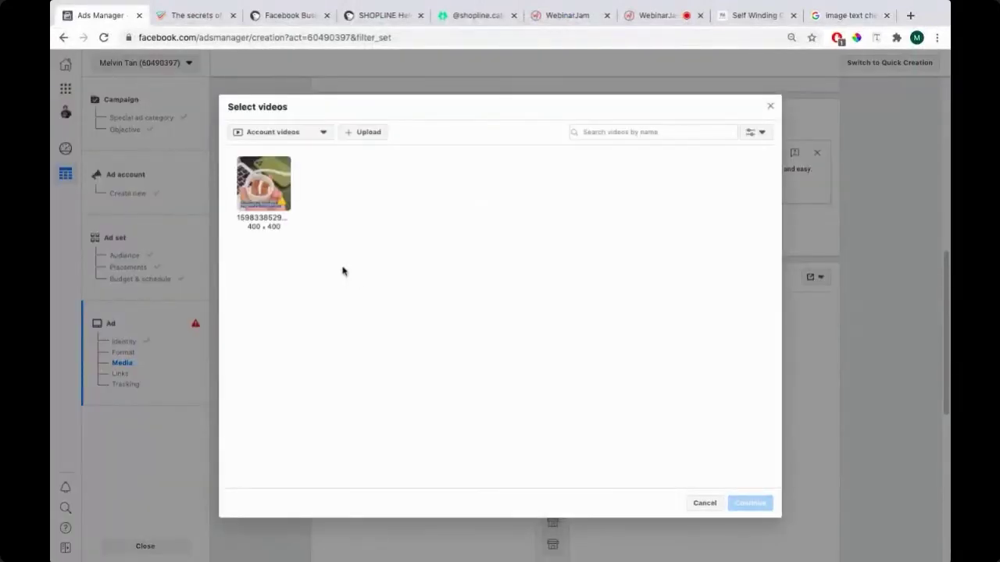
pyautogui.click(369, 133)
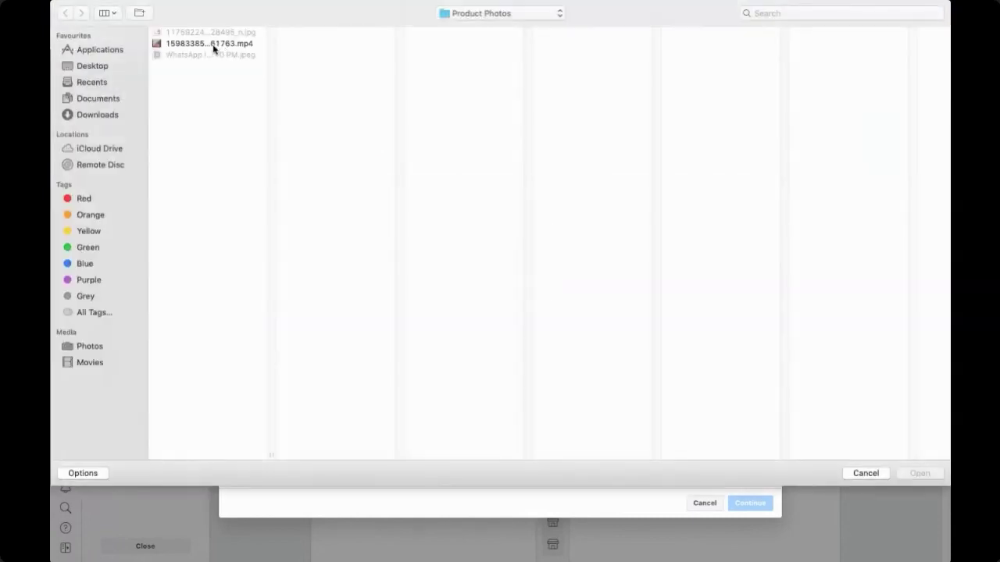
pyautogui.click(207, 44)
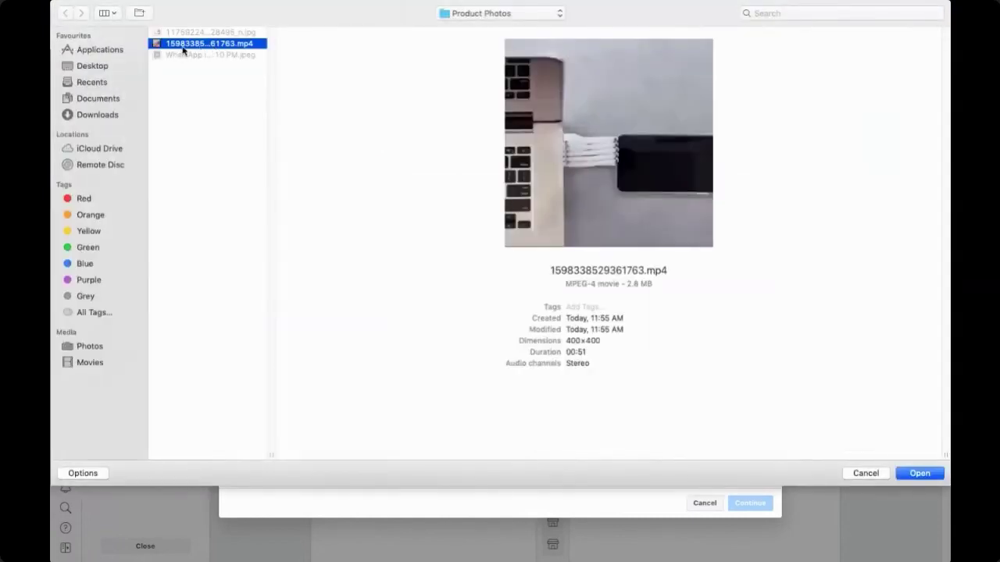
pyautogui.doubleClick(183, 48)
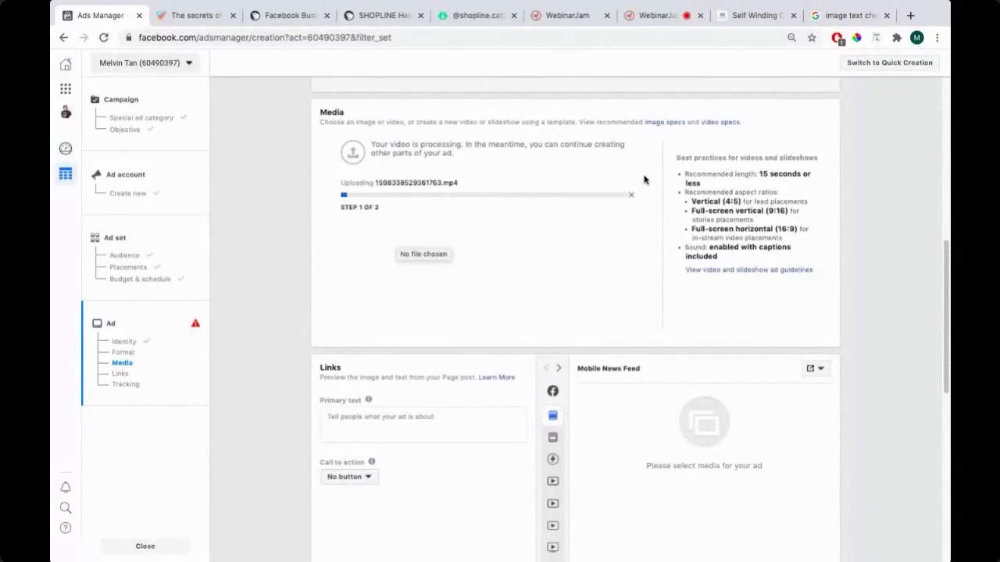
# Review the recommended video length and feed aspect ratio in the best practices, and check the uploaded video.
pyautogui.moveTo(685, 174); pyautogui.dragTo(780, 171)
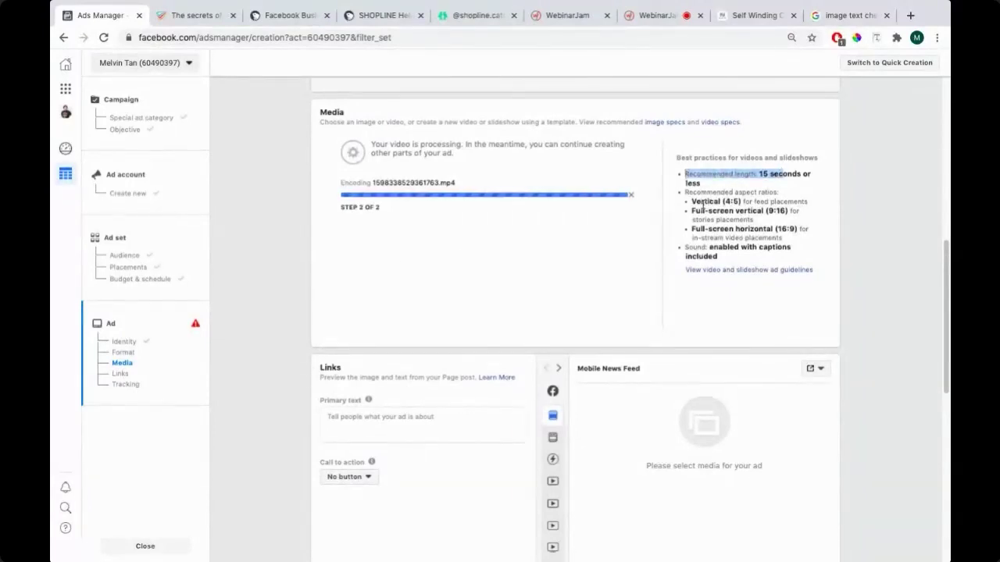
pyautogui.moveTo(702, 202); pyautogui.dragTo(807, 201)
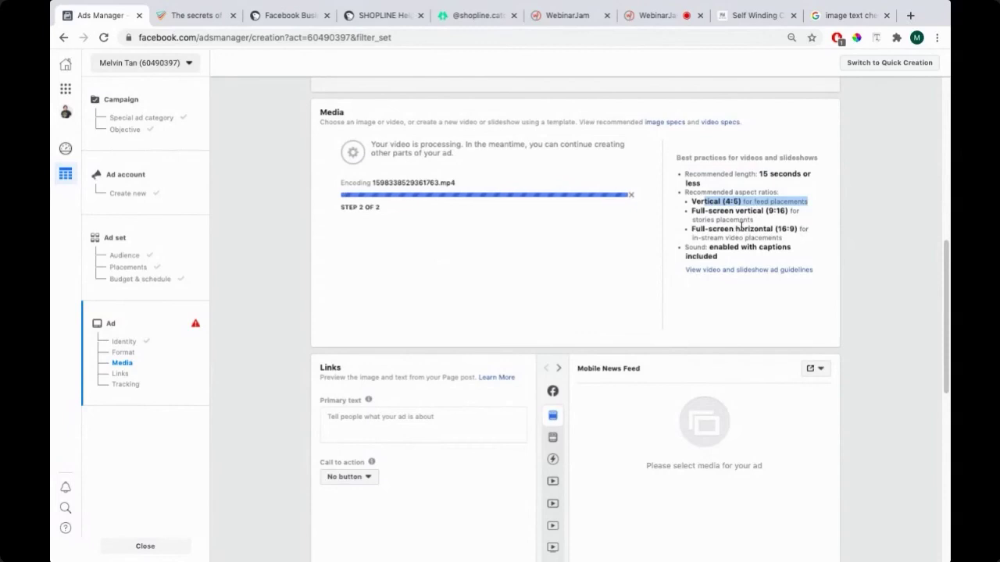
pyautogui.click(442, 206)
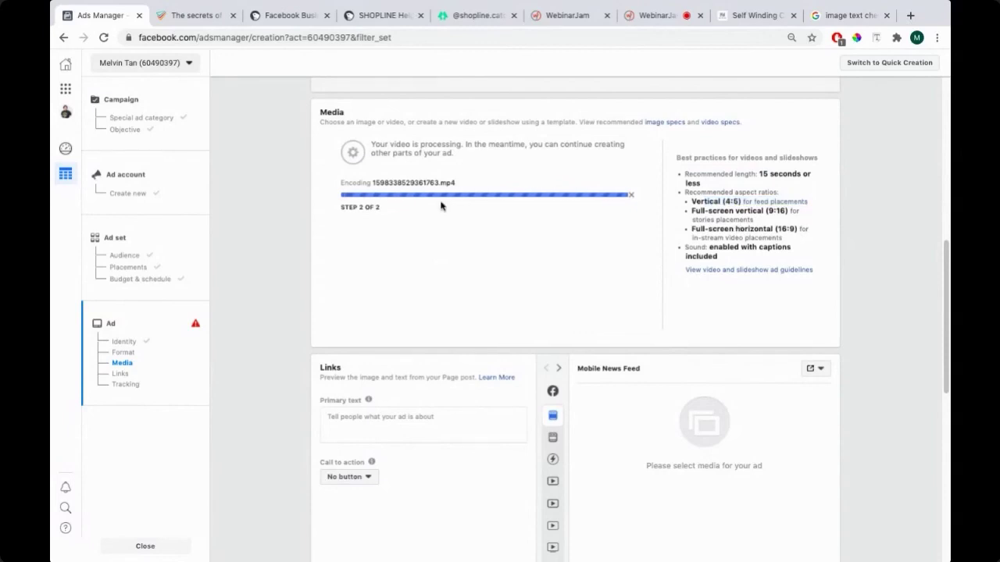
pyautogui.scroll(2, 441, 206)
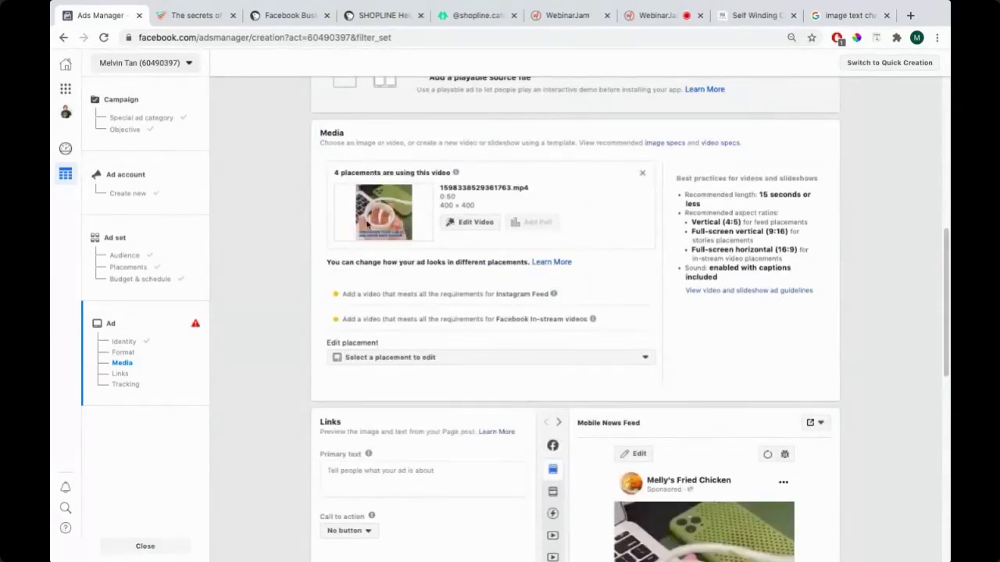
# Preview the ad in Desktop News Feed, Instant Articles and mobile Facebook in-stream video, and return to Mobile News Feed.
pyautogui.scroll(-4, 312, 218)
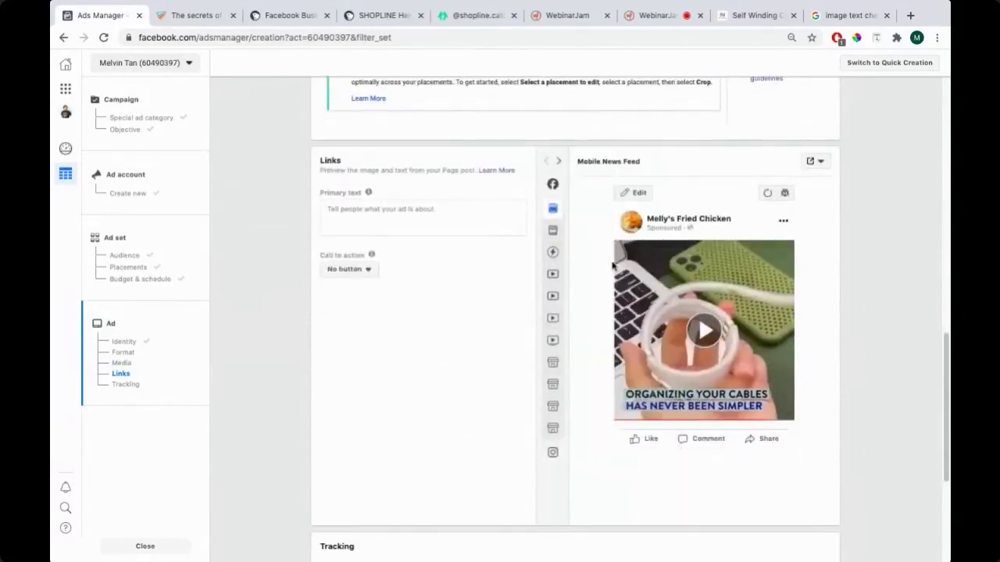
pyautogui.moveTo(551, 236)
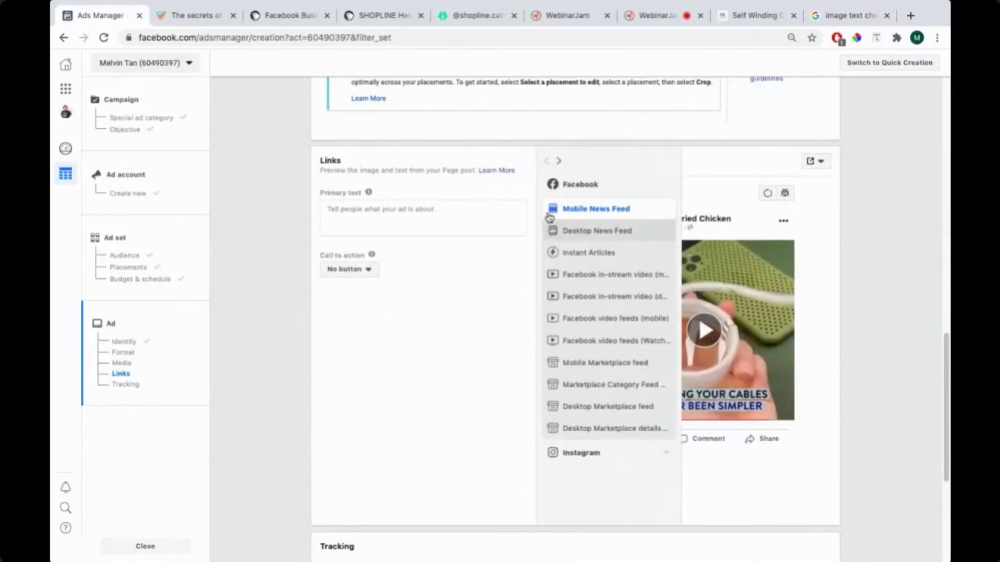
pyautogui.click(570, 232)
pyautogui.press('Down')
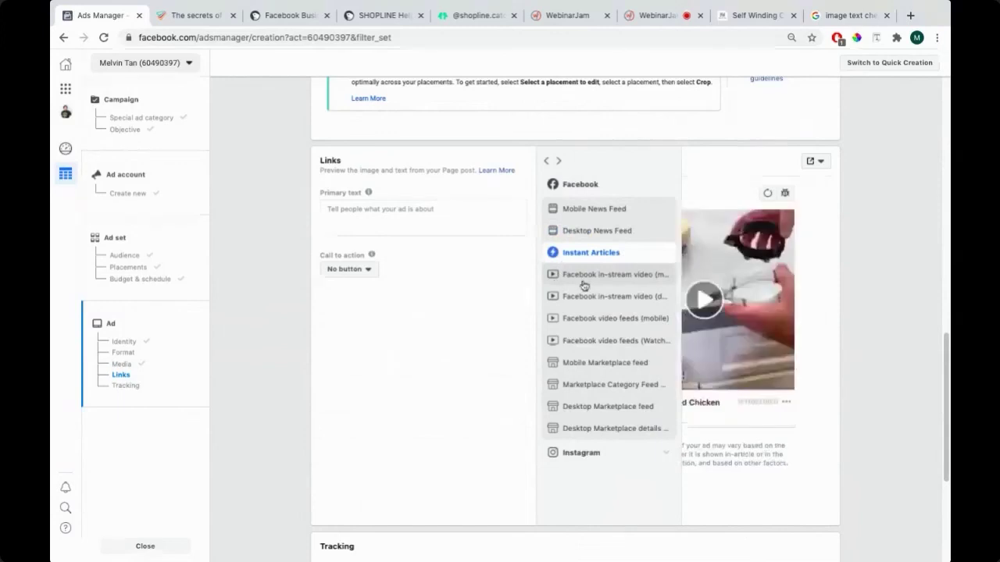
pyautogui.click(555, 283)
pyautogui.moveTo(553, 304)
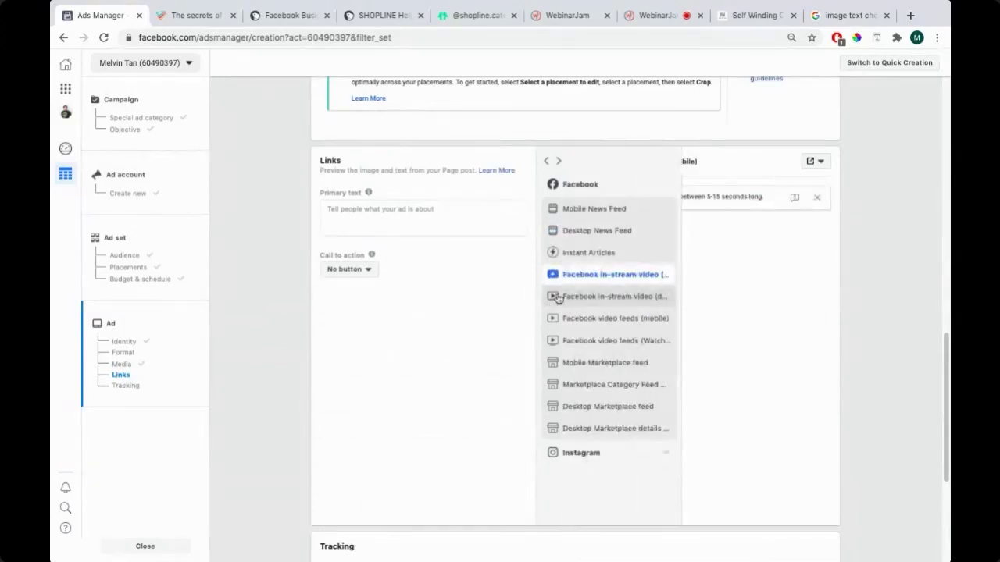
pyautogui.click(595, 237)
pyautogui.moveTo(593, 234)
pyautogui.click(568, 209)
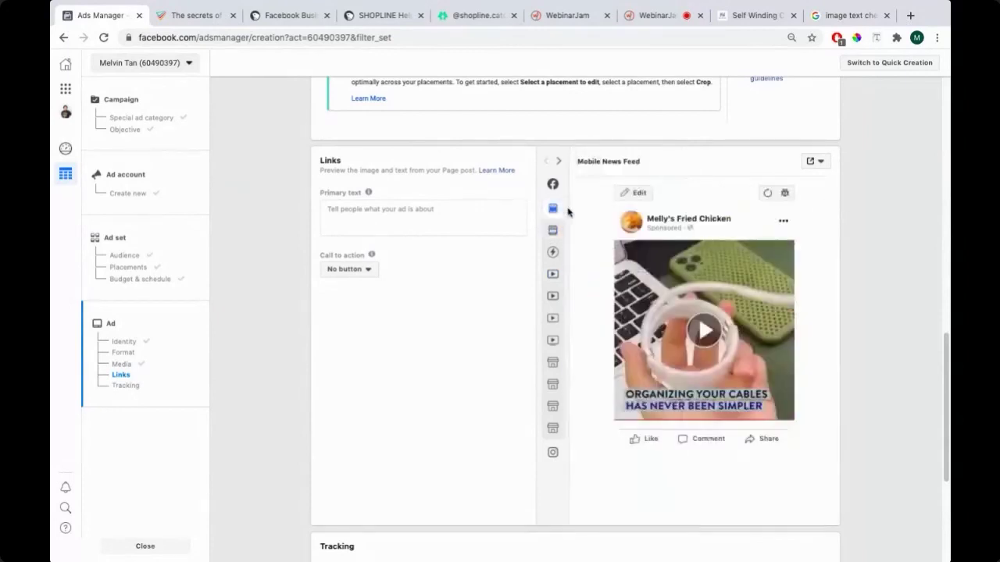
# Expand the Instagram placements, preview the ad in Mobile Marketplace and Marketplace Category Feed, and return to Mobile News Feed.
pyautogui.moveTo(561, 217)
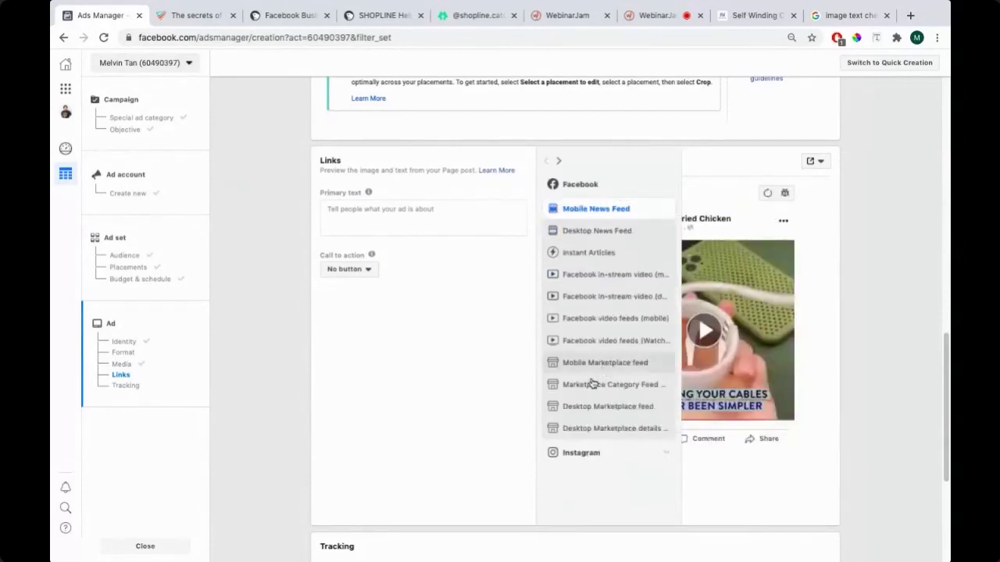
pyautogui.click(583, 452)
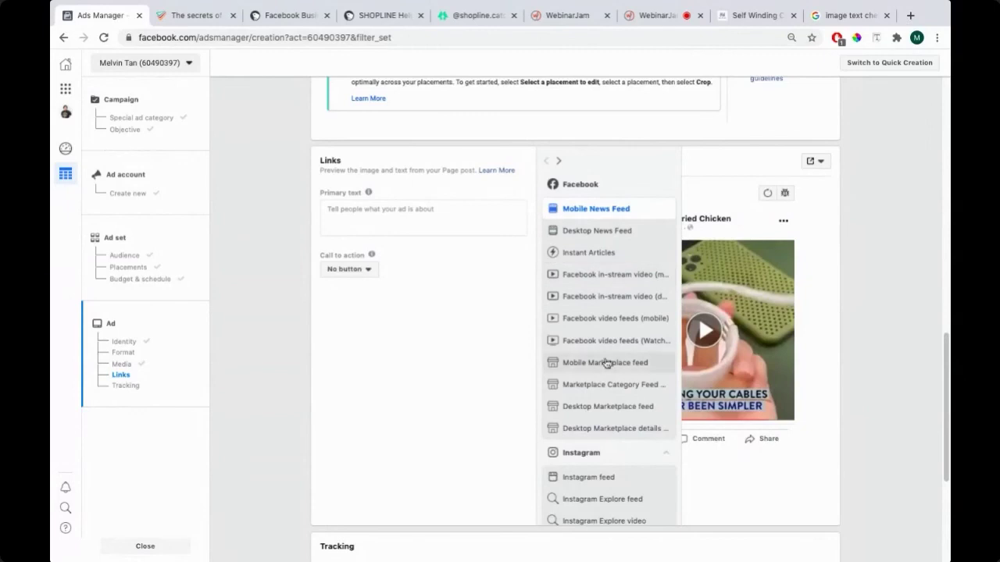
pyautogui.click(597, 368)
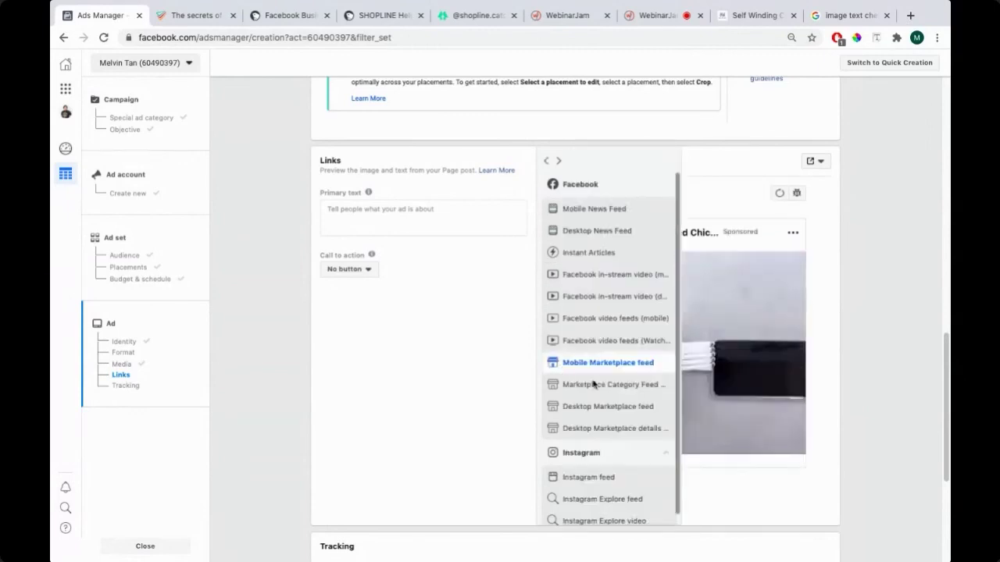
pyautogui.click(588, 389)
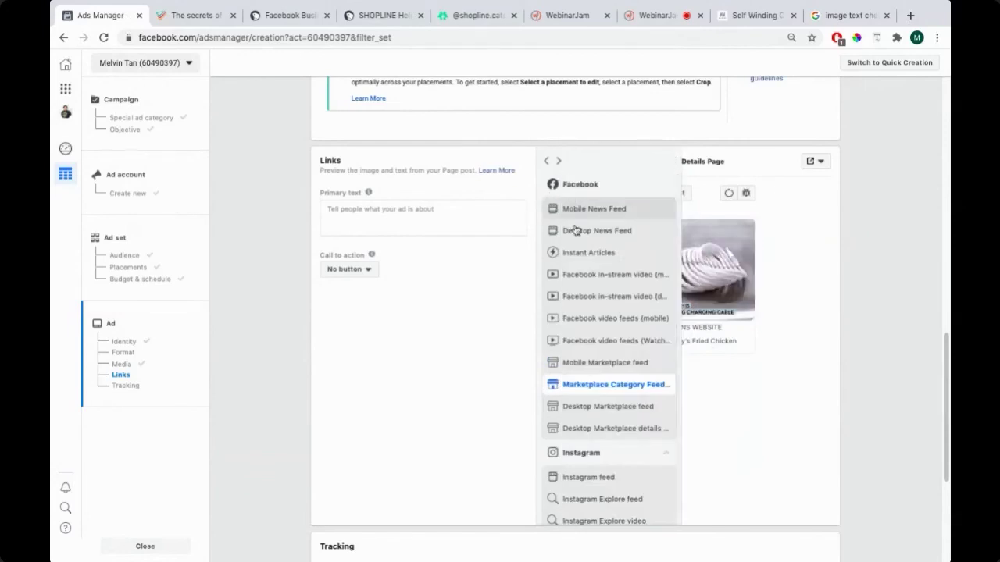
pyautogui.click(586, 209)
pyautogui.moveTo(572, 228)
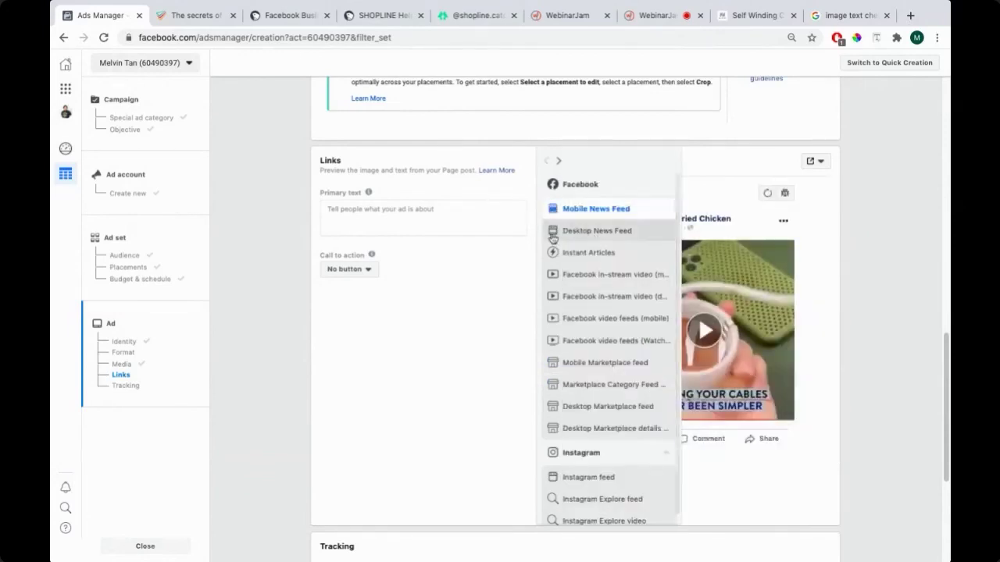
# Copy the "Did you know... cheap charging cables" ad copy from Notes into the primary text and expand it in the Mobile News Feed preview.
pyautogui.click(417, 212)
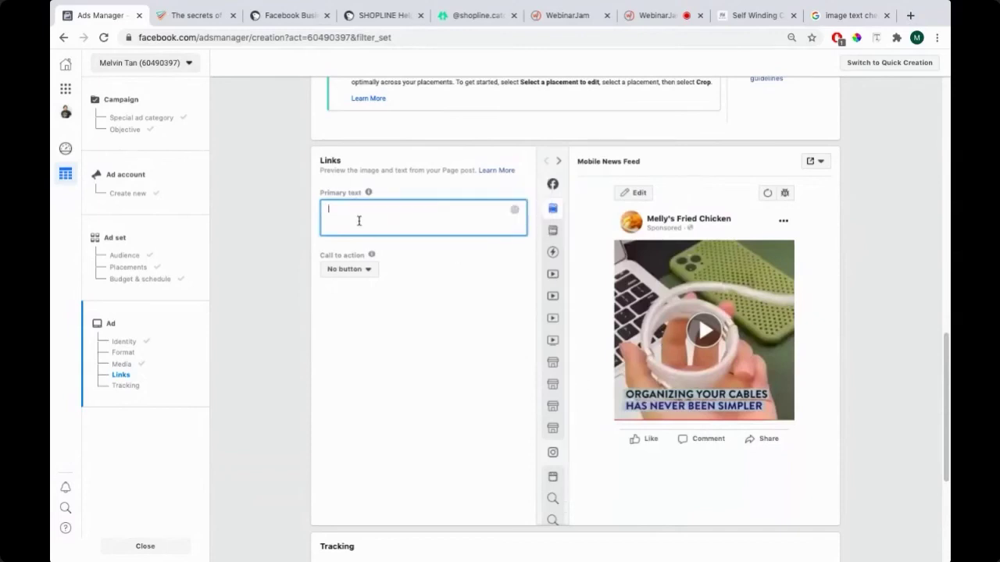
pyautogui.press('super+Tab')
pyautogui.press('super+Tab')
pyautogui.press('super+Tab')
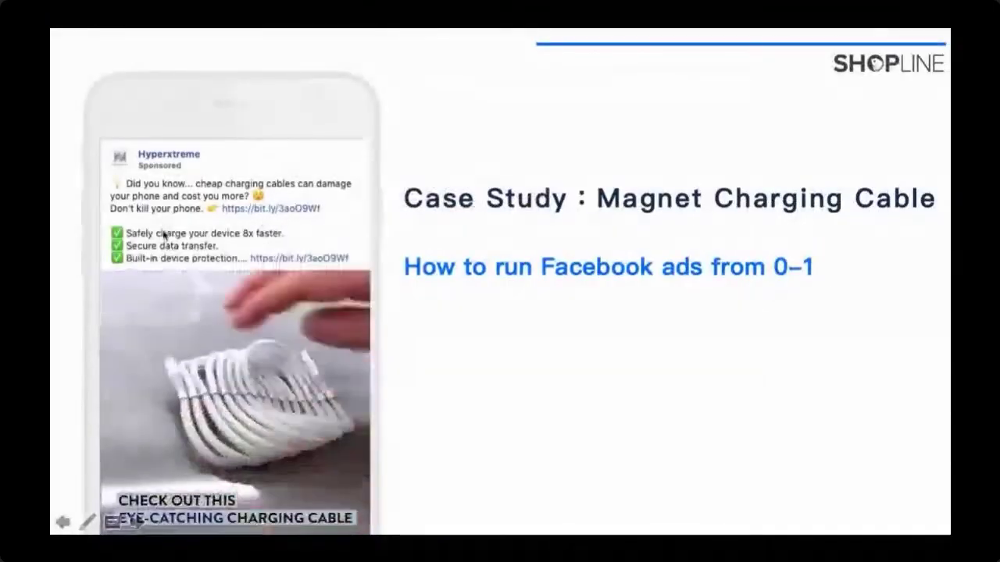
pyautogui.press('super+Tab')
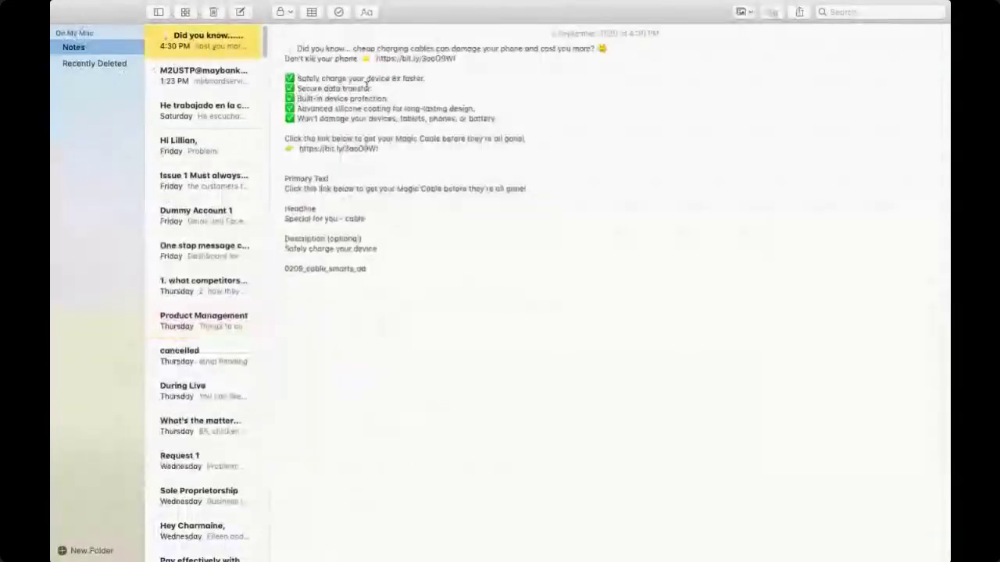
pyautogui.moveTo(381, 149); pyautogui.dragTo(283, 51)
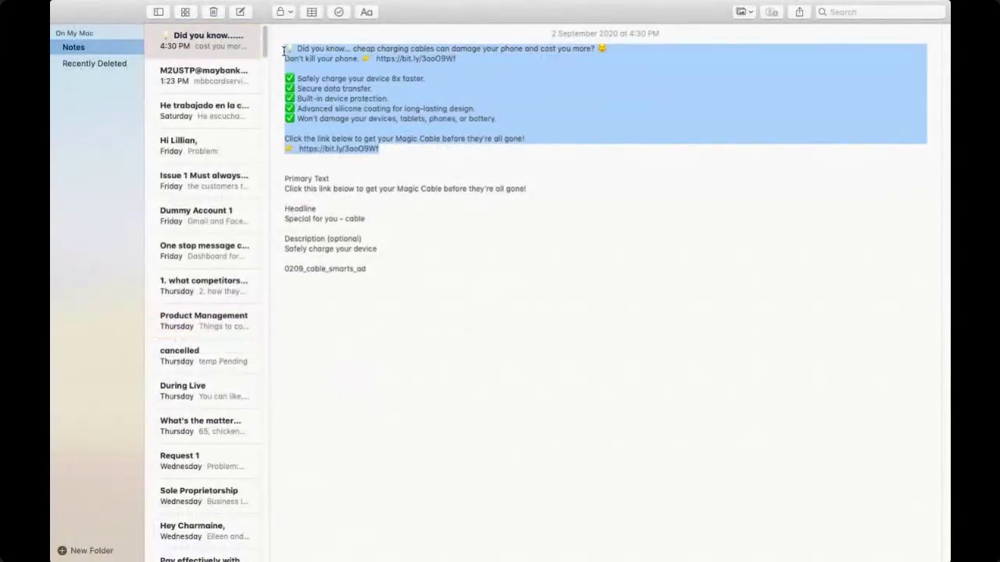
pyautogui.press('super+Tab')
pyautogui.press('super+Tab')
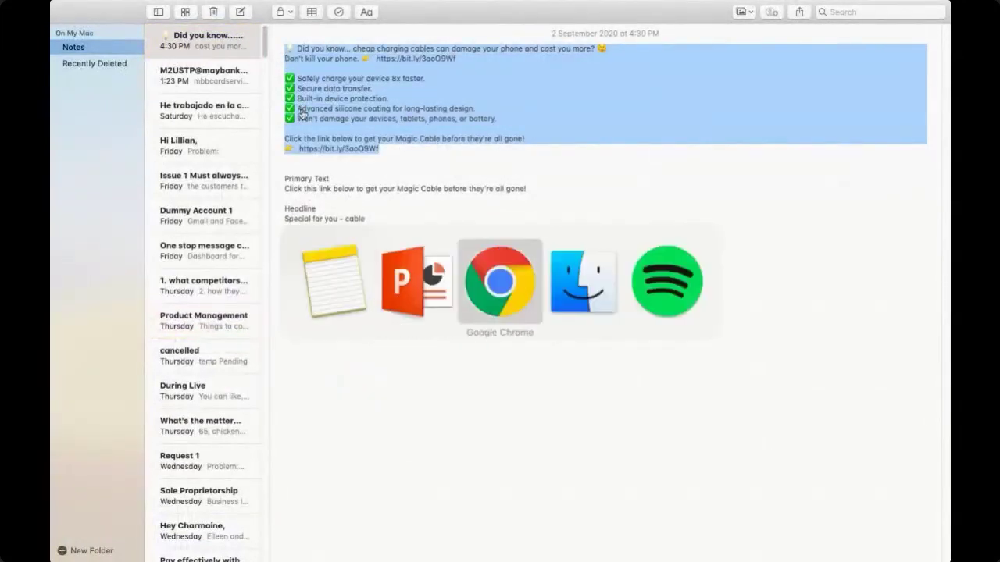
pyautogui.press('super+v')
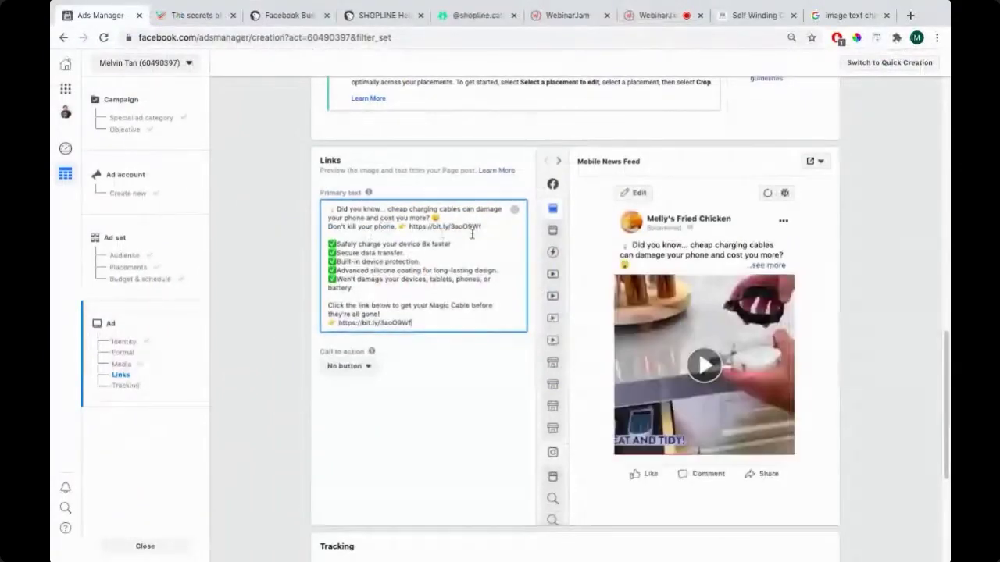
pyautogui.moveTo(481, 227); pyautogui.dragTo(402, 228)
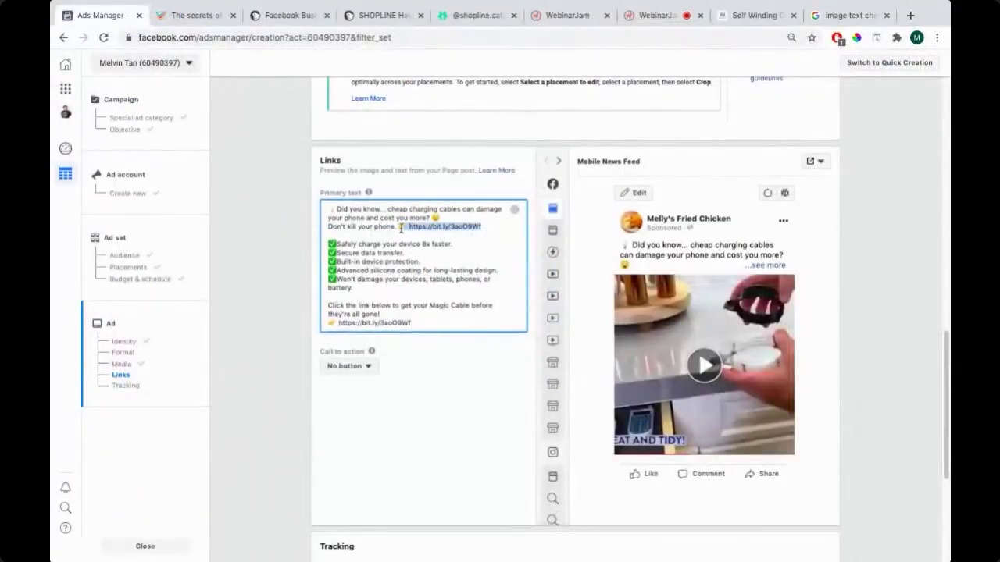
pyautogui.click(768, 265)
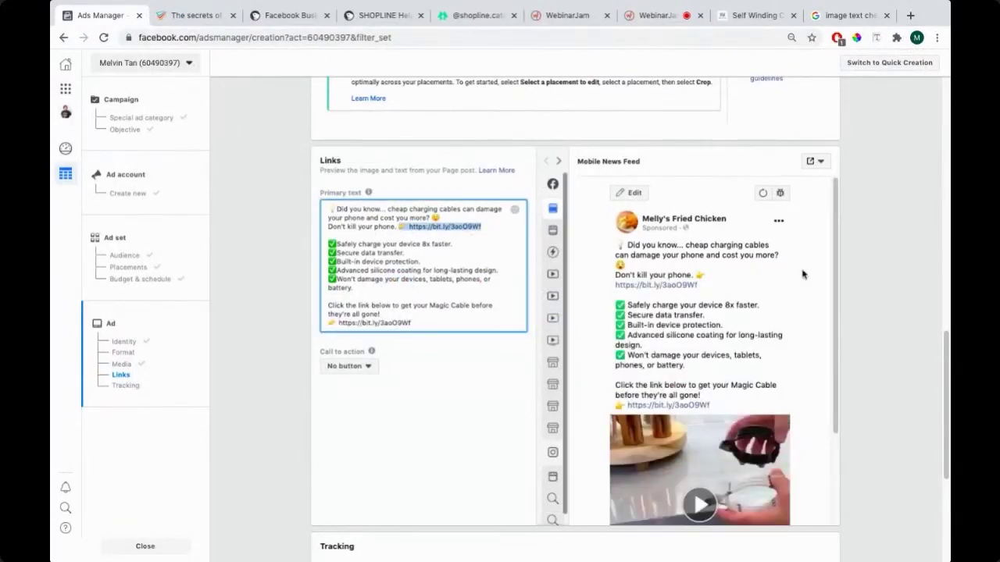
pyautogui.moveTo(482, 227); pyautogui.dragTo(410, 225)
pyautogui.hotkey('ctrl', 'c')
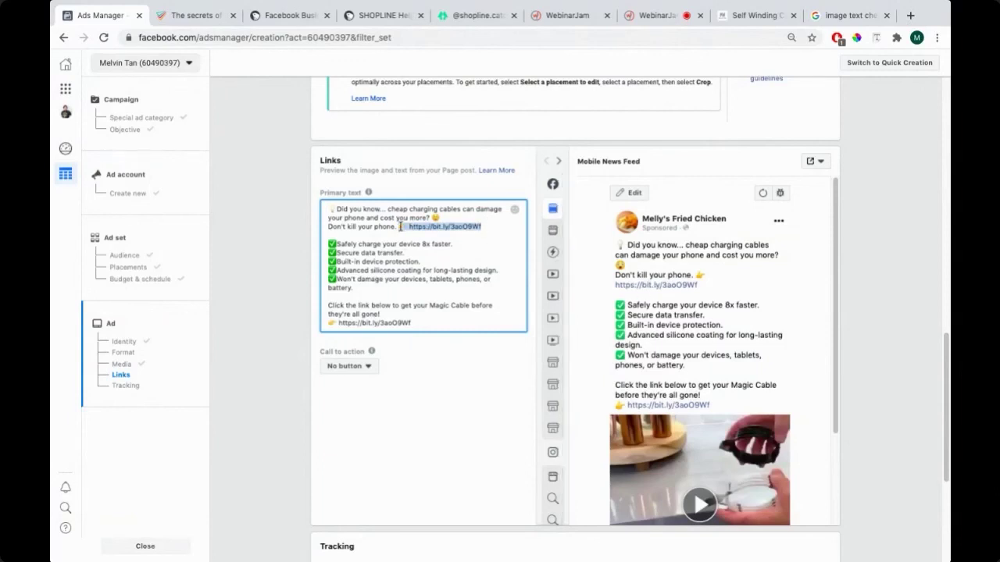
pyautogui.press('BackSpace')
pyautogui.press('Return')
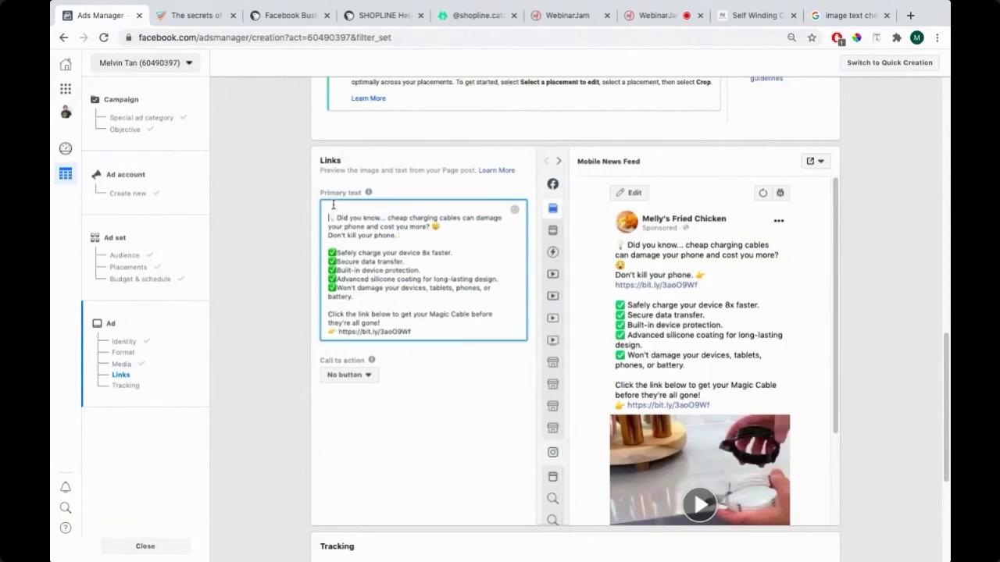
pyautogui.hotkey('ctrl', 'v')
pyautogui.press('Return')
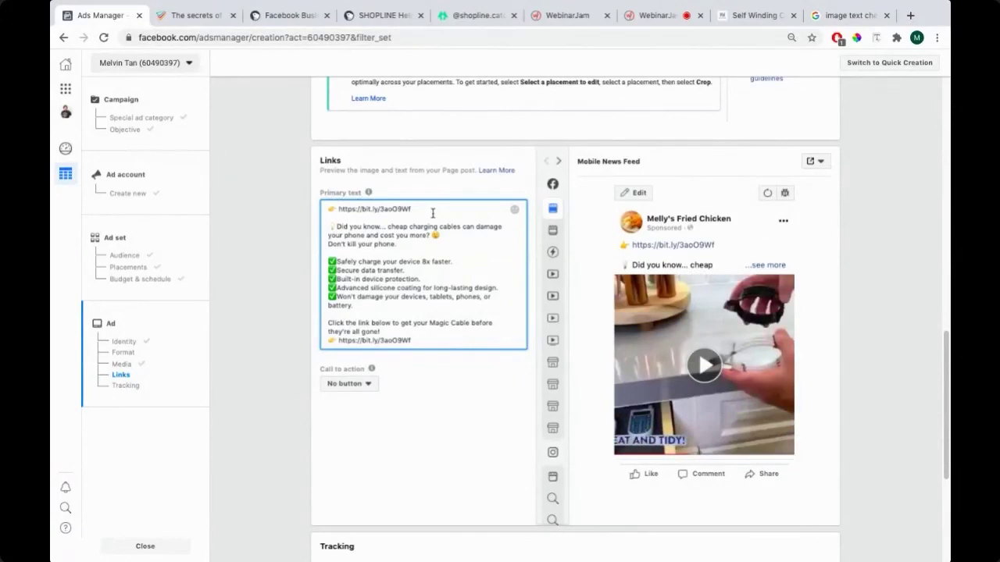
pyautogui.press('BackSpace')
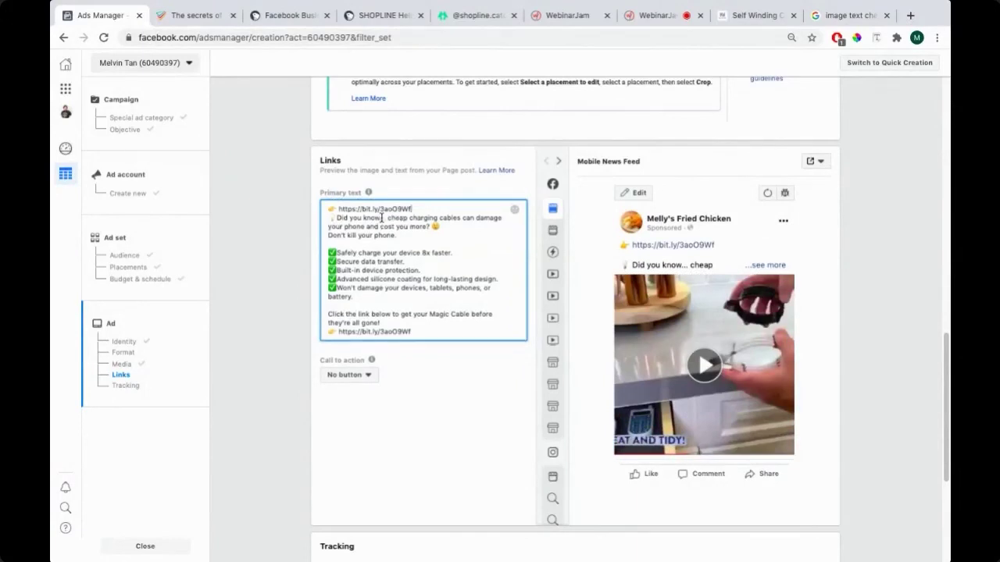
pyautogui.click(768, 267)
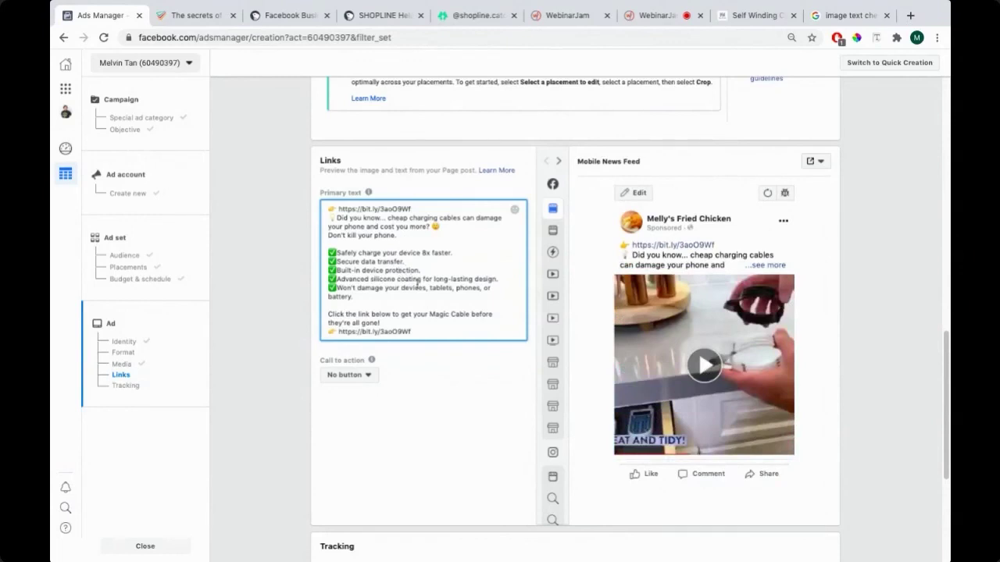
# Look over the ad's links section, then switch to PowerPoint and review the "How To Build A High Conversion Advertising Material" slide.
pyautogui.scroll(-1, 414, 269)
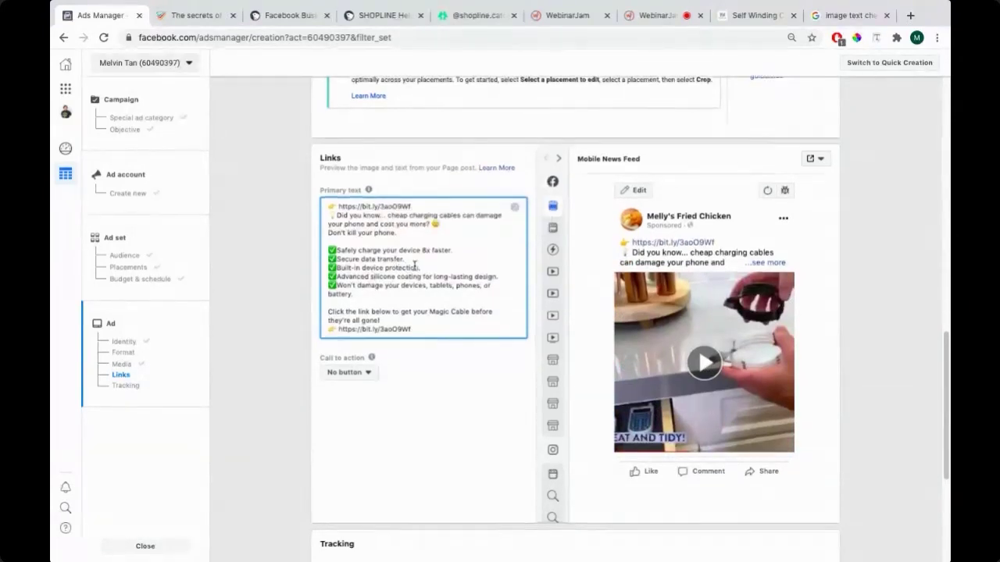
pyautogui.scroll(-3, 414, 266)
pyautogui.scroll(4, 418, 266)
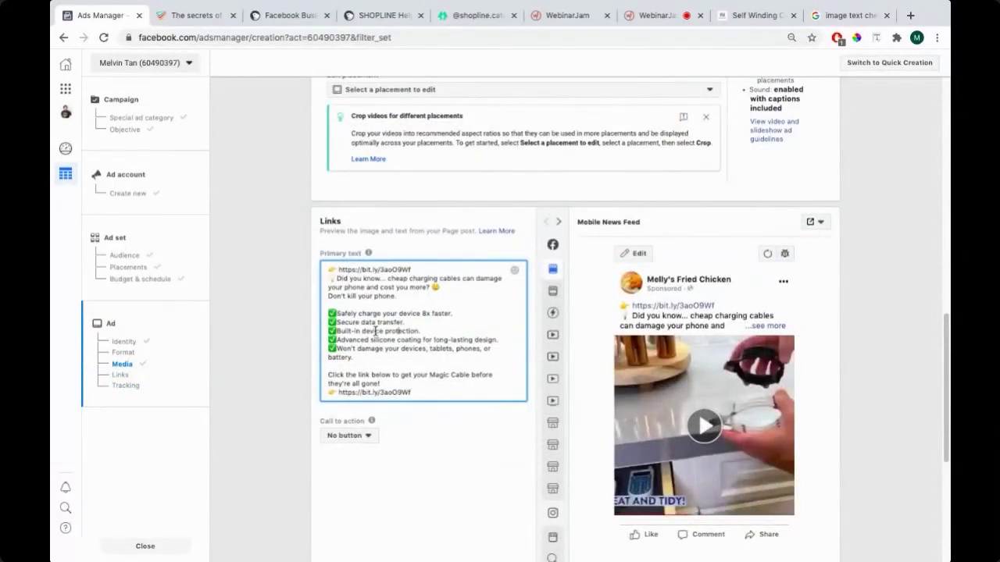
pyautogui.scroll(-1, 684, 351)
pyautogui.scroll(-4, 544, 374)
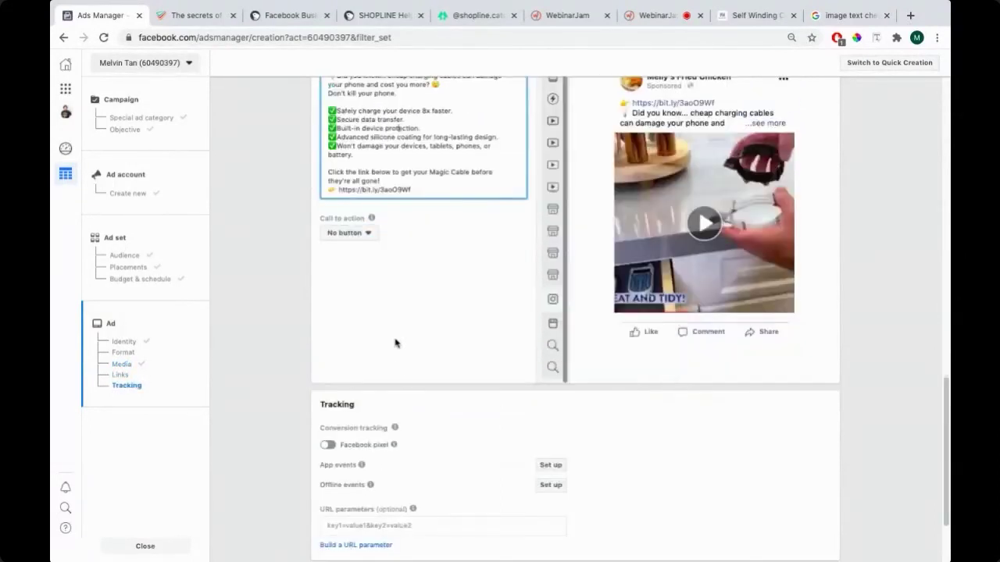
pyautogui.press('super+Tab')
pyautogui.press('super+Tab')
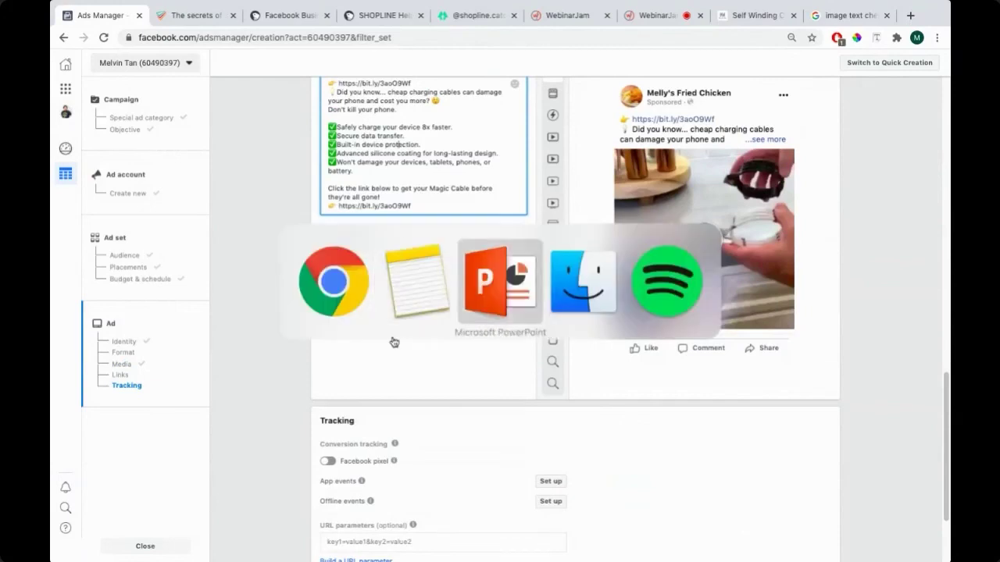
pyautogui.press('Right')
pyautogui.press('Left')
pyautogui.press('Right')
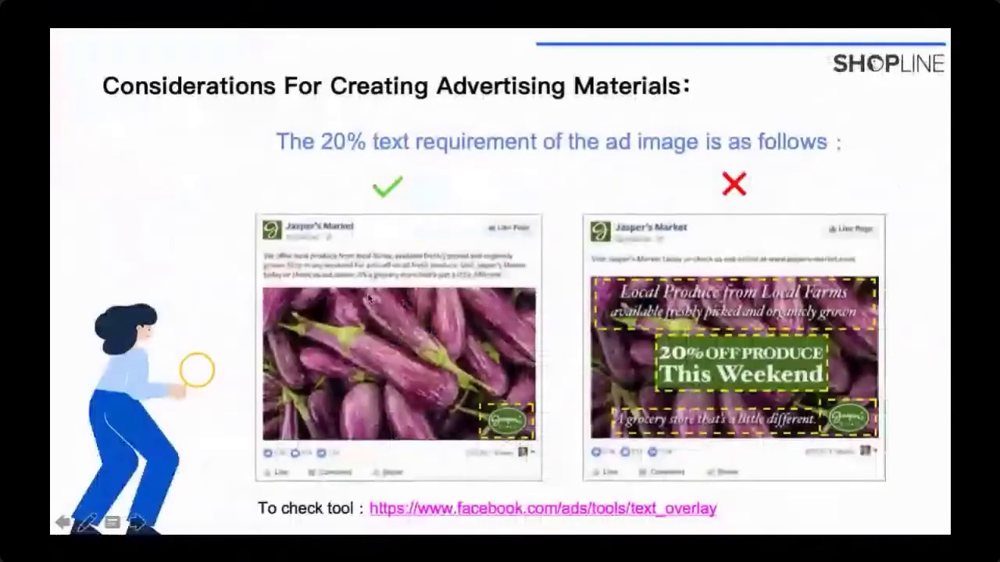
pyautogui.press('Right')
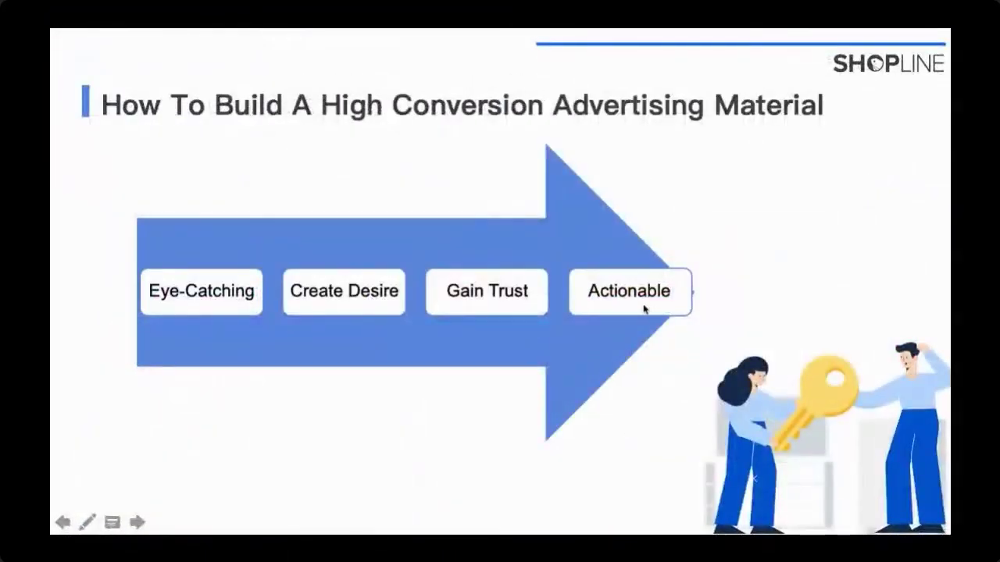
# Switch back to Chrome and set the ad's call to action to Shop Now.
pyautogui.press('super+Tab')
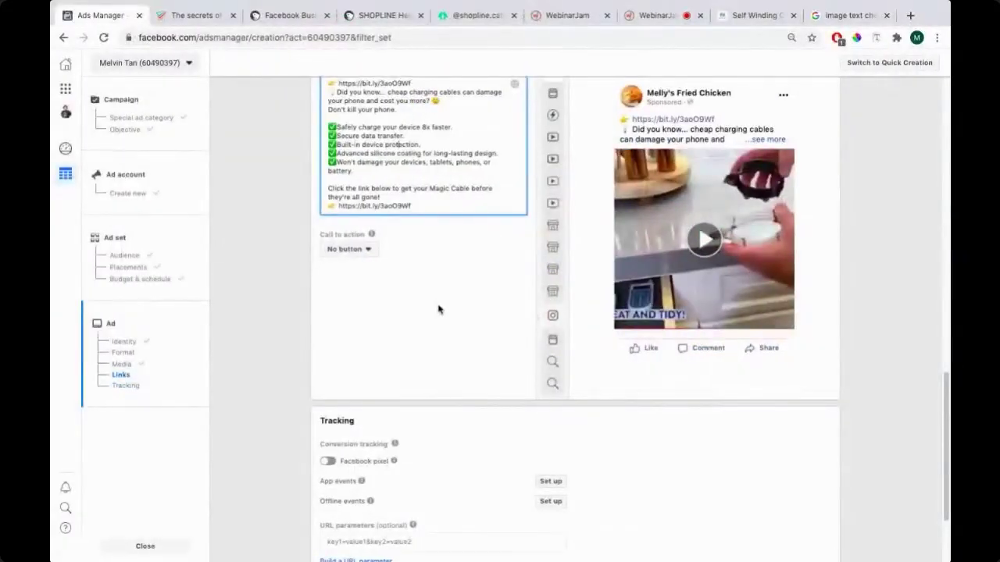
pyautogui.click(363, 253)
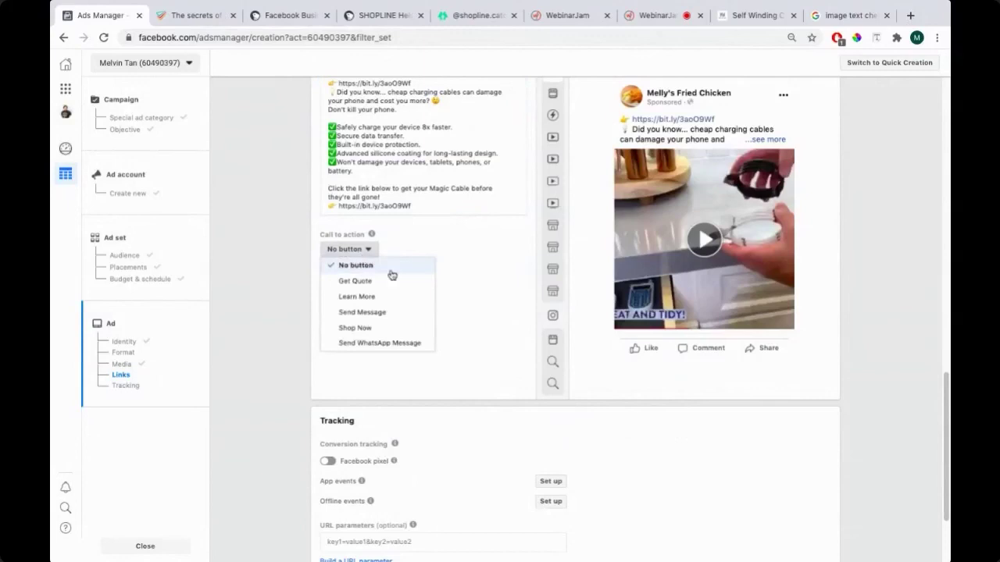
pyautogui.click(363, 329)
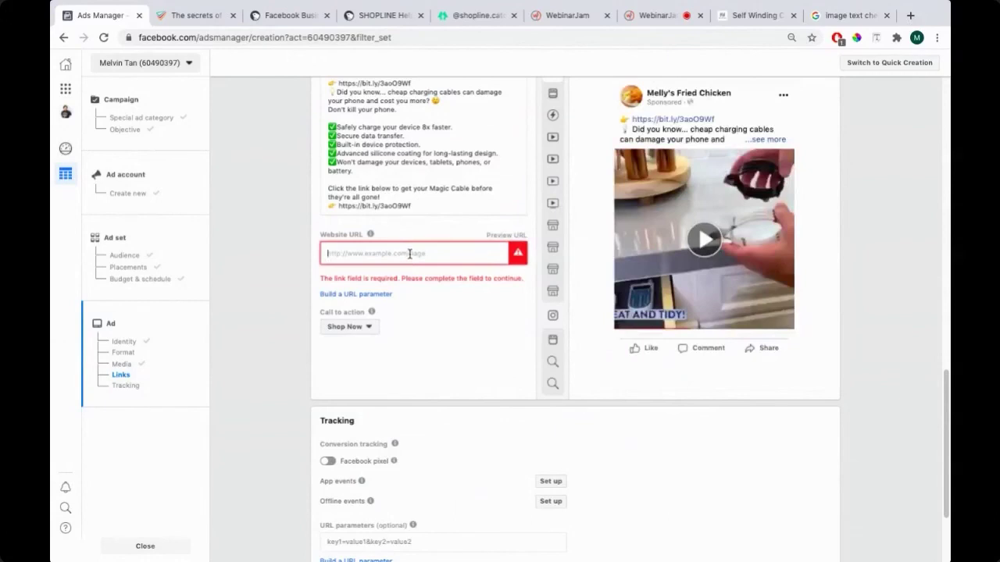
# Copy the shortened link from the primary text, open it in a new browser tab and look over the charging cable landing page.
pyautogui.scroll(1, 406, 242)
pyautogui.moveTo(415, 147); pyautogui.dragTo(337, 150)
pyautogui.press('super+c')
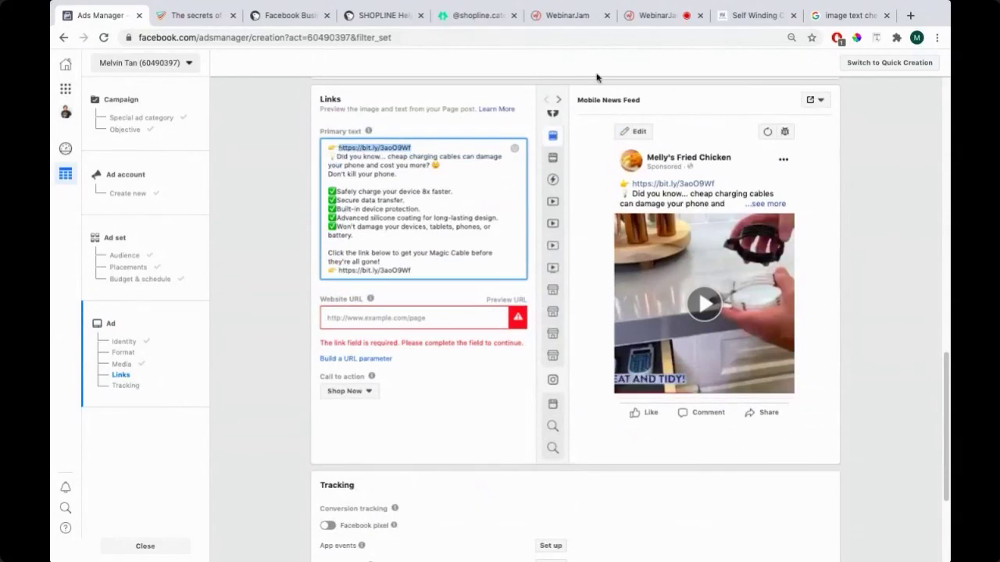
pyautogui.click(910, 15)
pyautogui.press('super+v')
pyautogui.press('Return')
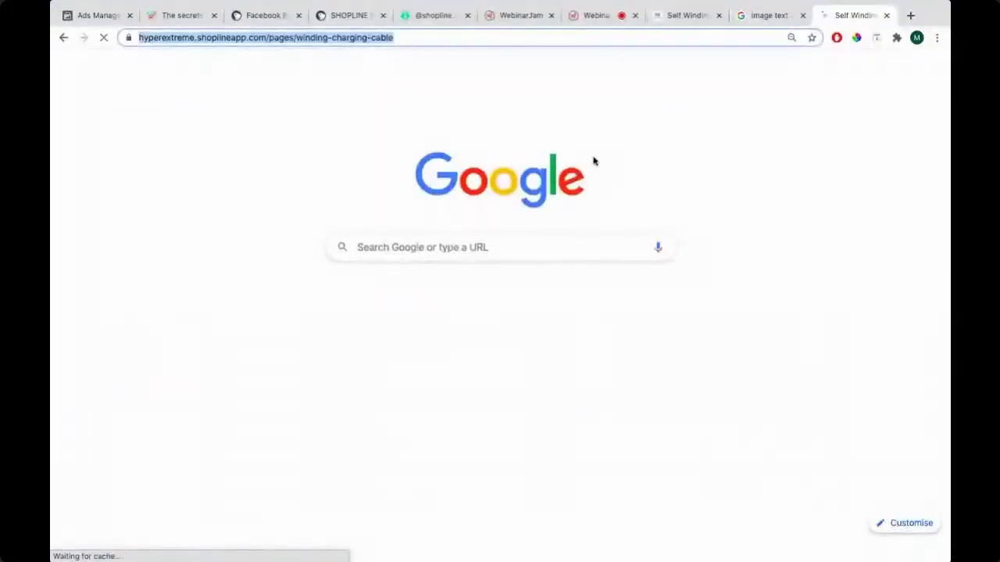
pyautogui.scroll(-15, 413, 232)
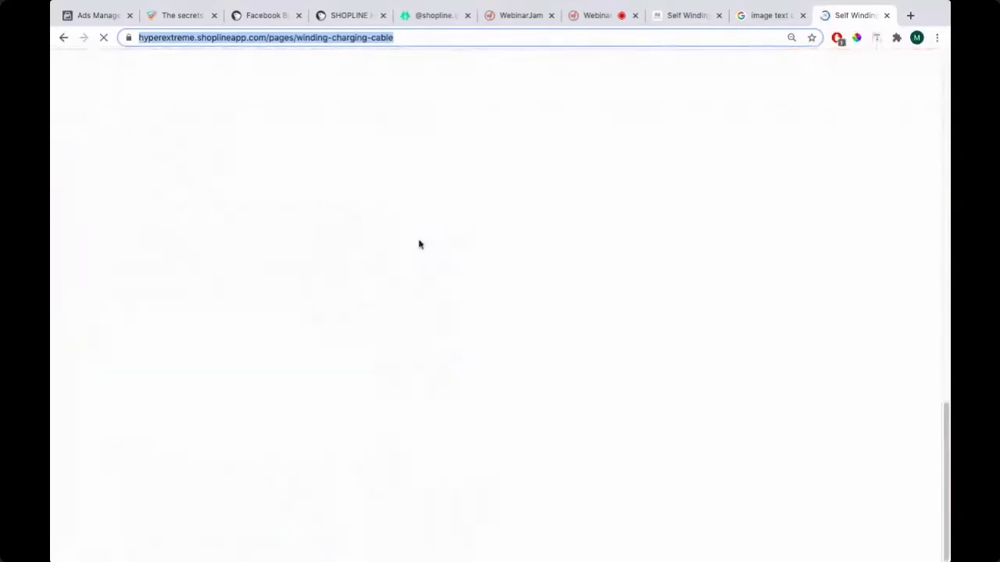
pyautogui.scroll(5, 317, 259)
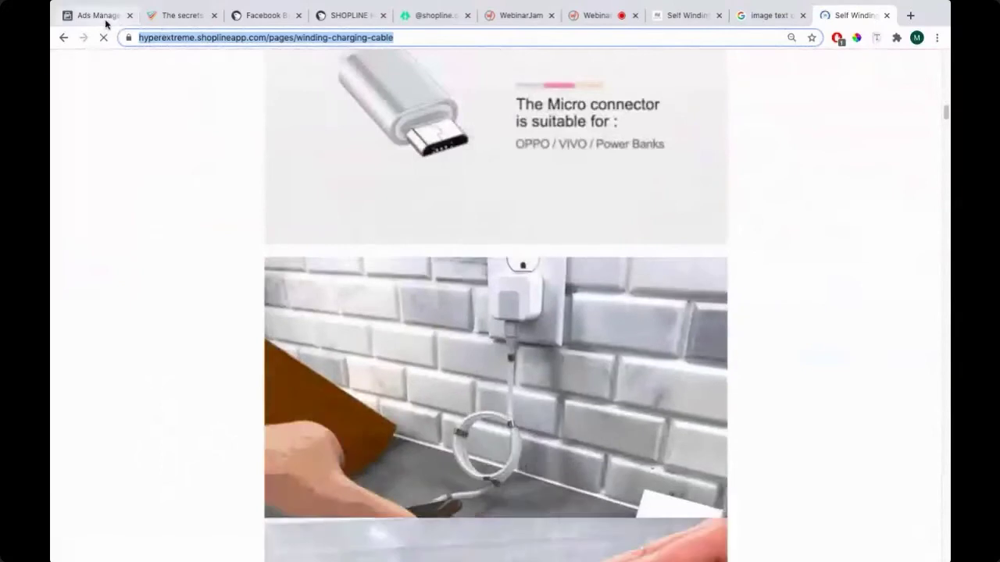
pyautogui.click(100, 16)
pyautogui.click(427, 316)
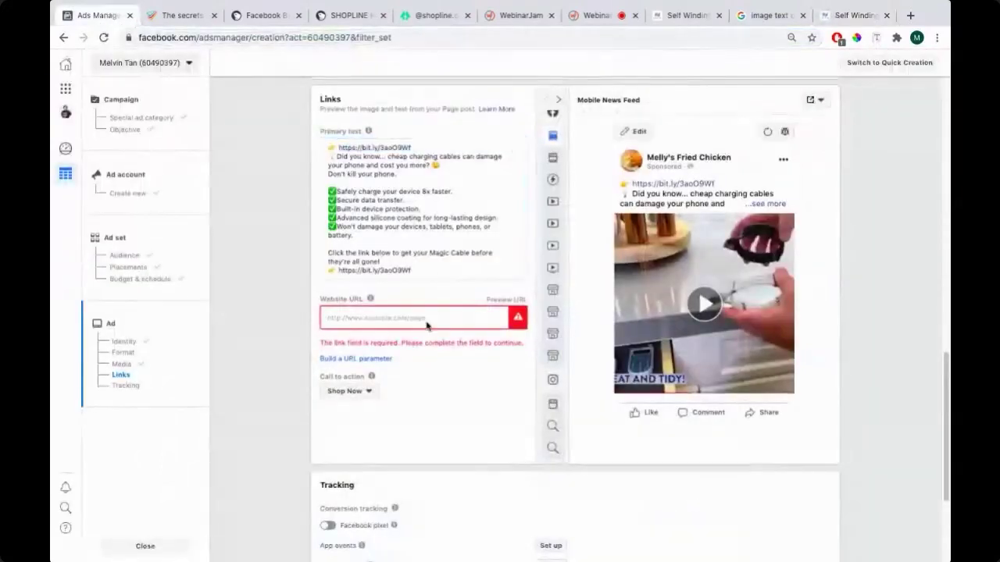
pyautogui.hotkey('ctrl', 'v')
pyautogui.hotkey('ctrl', 'z')
pyautogui.moveTo(413, 148); pyautogui.dragTo(339, 150)
pyautogui.hotkey('ctrl', 'c')
pyautogui.click(352, 317)
pyautogui.hotkey('ctrl', 'v')
pyautogui.click(442, 360)
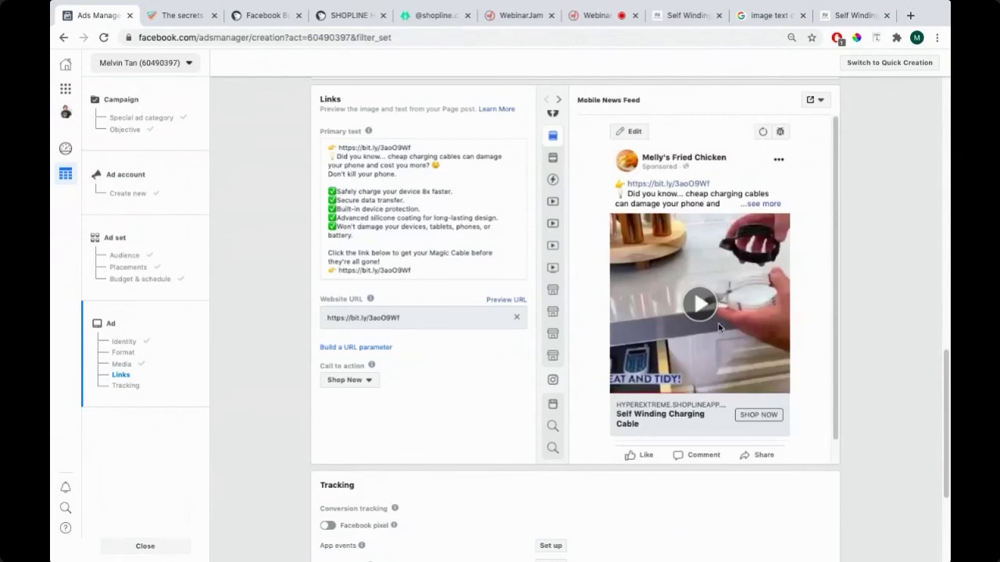
pyautogui.scroll(-1, 720, 328)
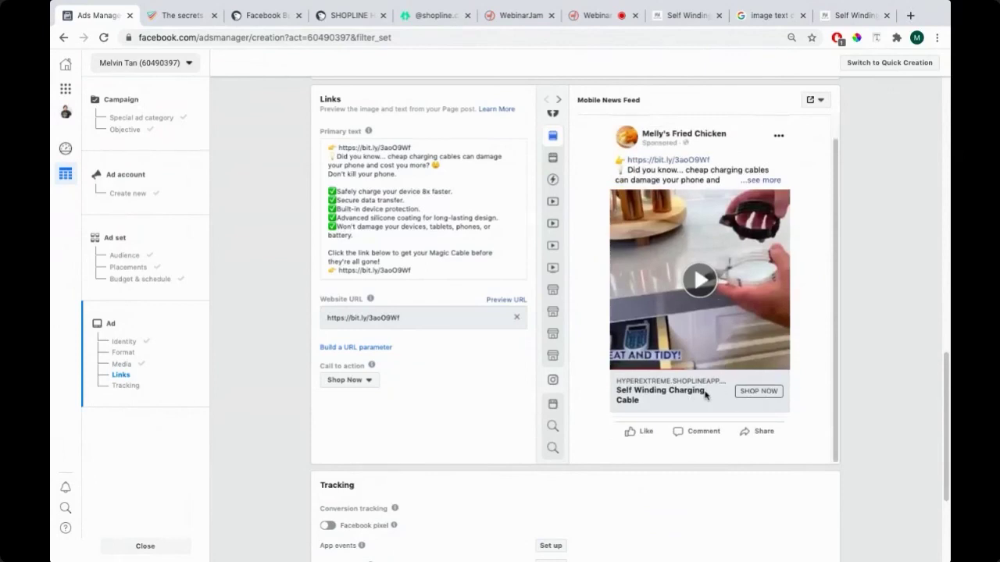
# Review the charging cable landing page from the promotion prices down to the order form, and return to the ad setup.
pyautogui.click(855, 15)
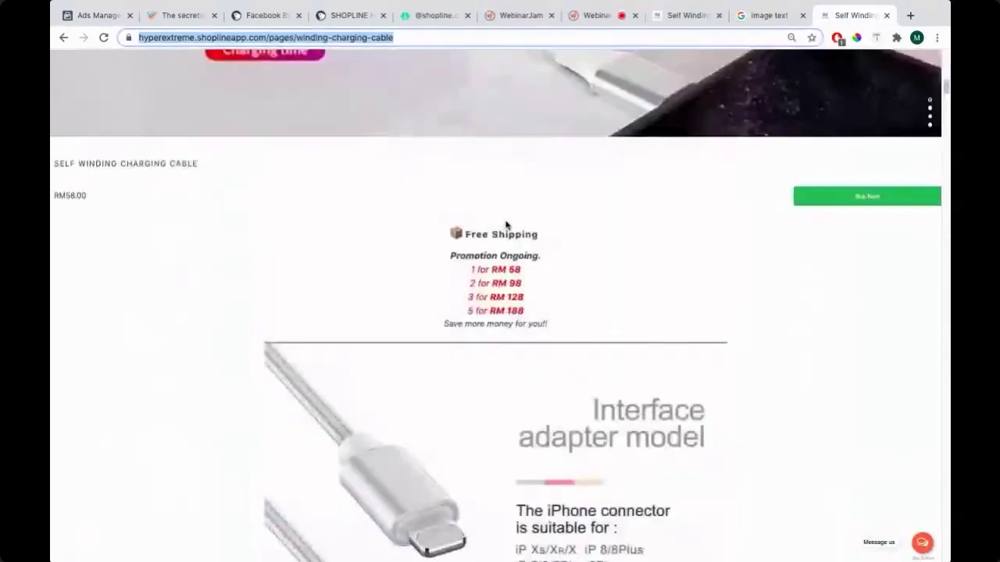
pyautogui.scroll(-15, 593, 264)
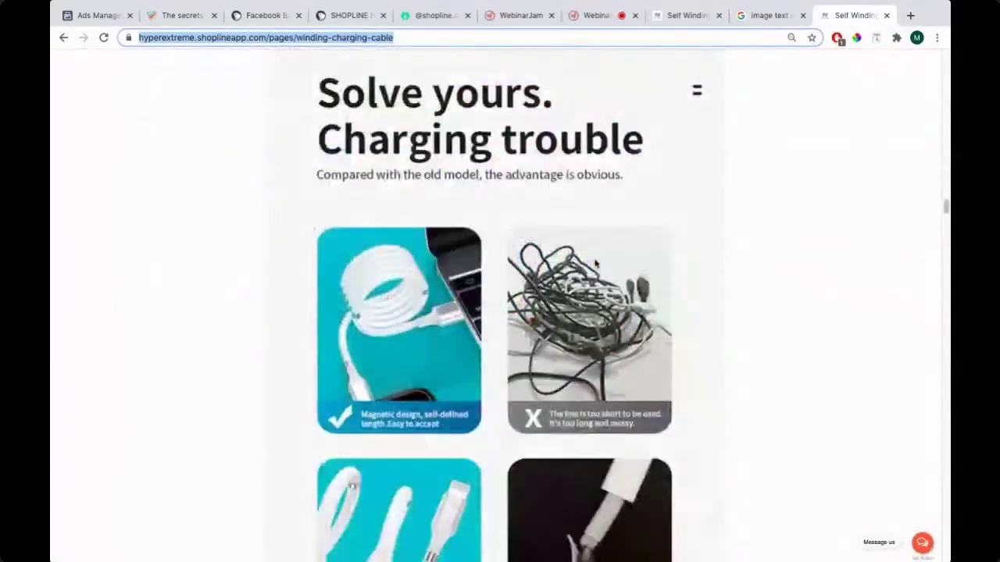
pyautogui.scroll(-15, 595, 269)
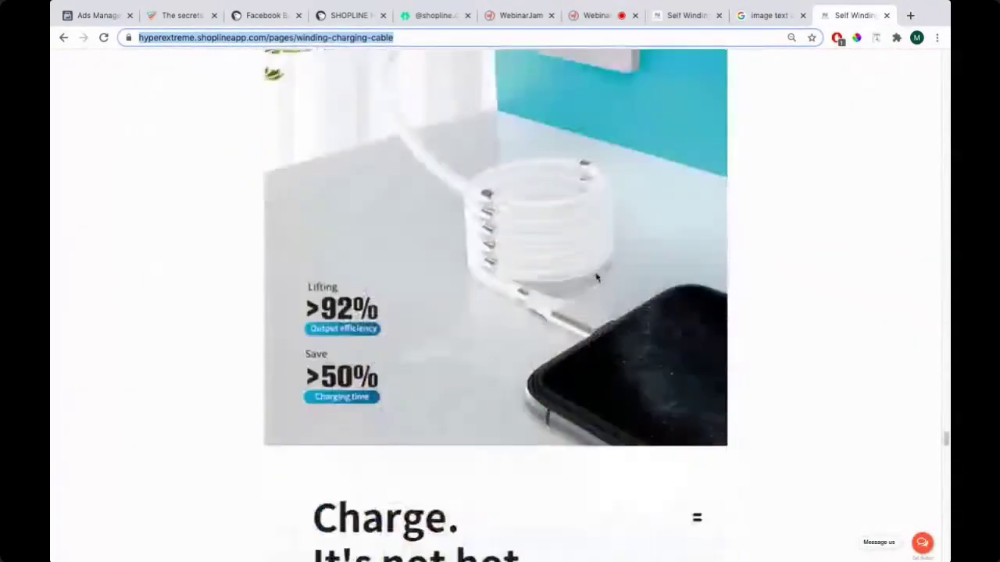
pyautogui.scroll(-10, 312, 260)
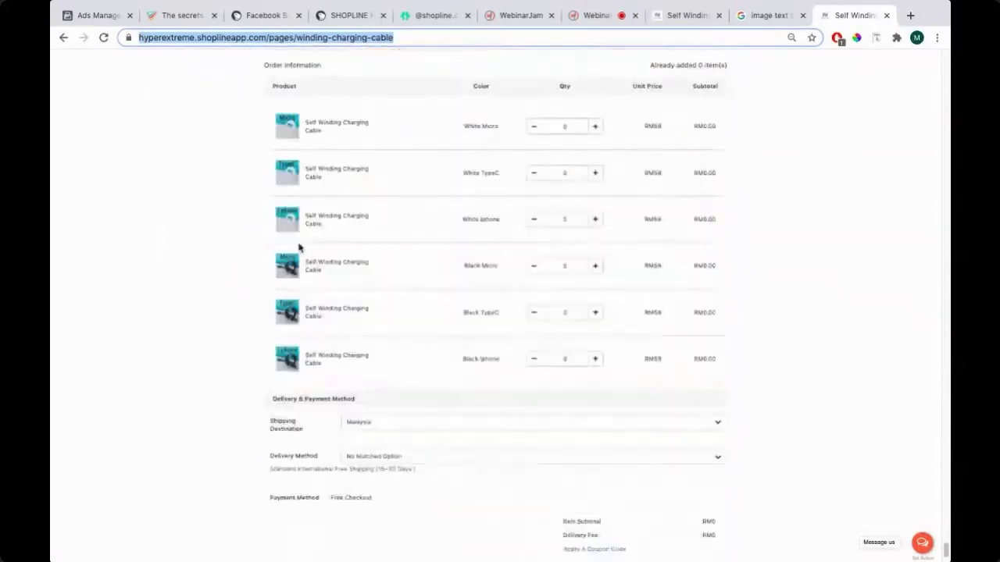
pyautogui.click(94, 15)
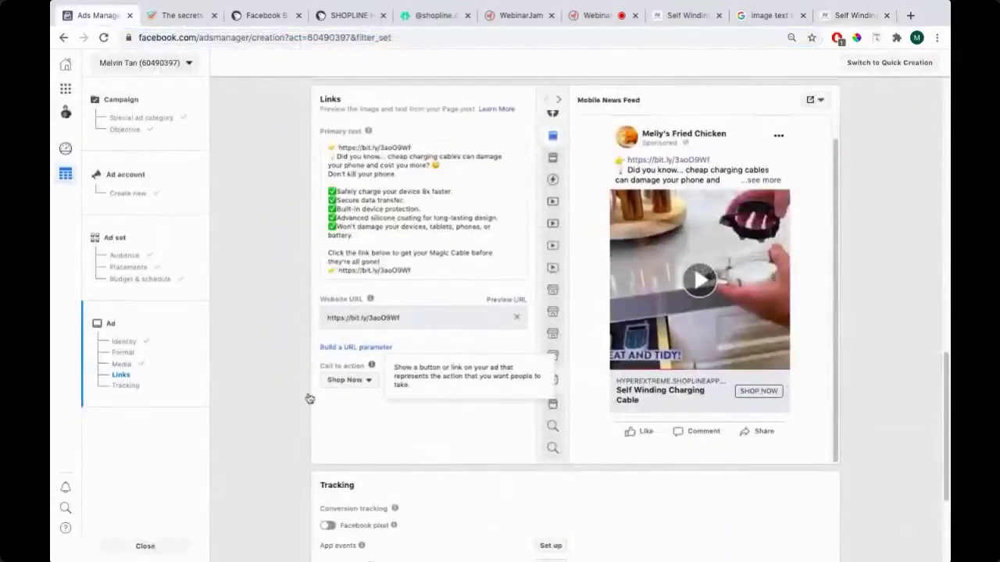
# Examine the Tracking section, including the conversion tracking explanation and the Facebook pixel option.
pyautogui.scroll(-3, 285, 418)
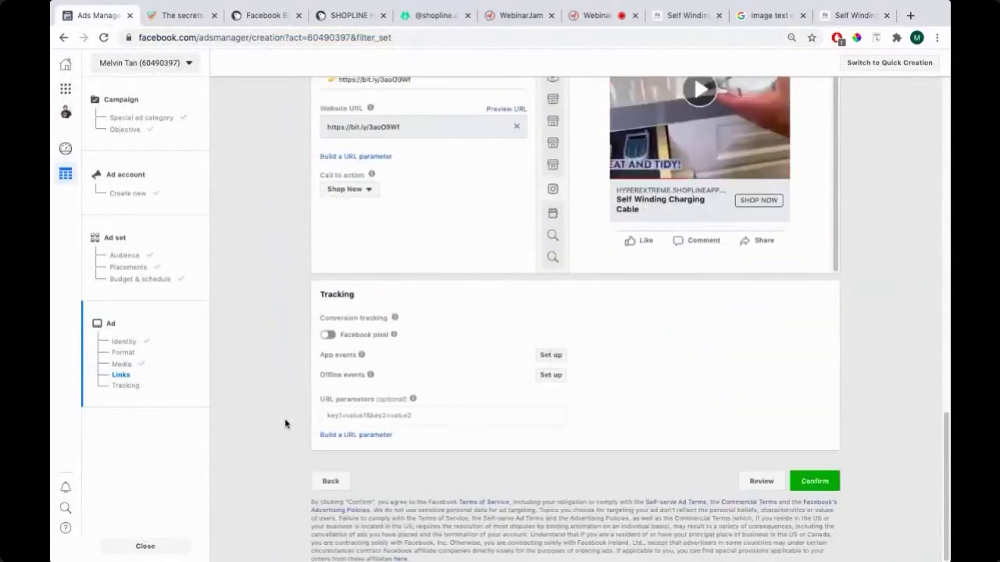
pyautogui.moveTo(320, 295); pyautogui.dragTo(381, 302)
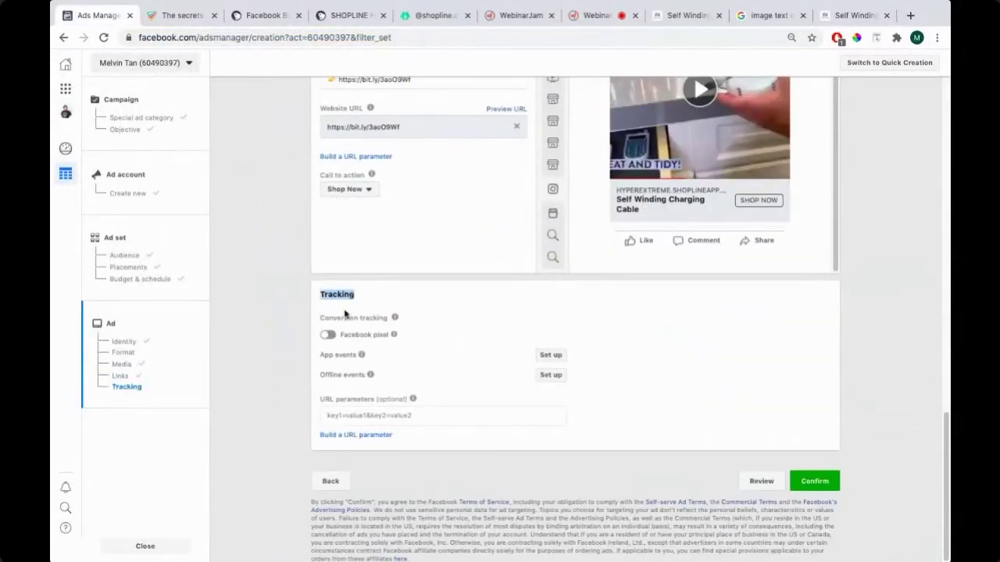
pyautogui.moveTo(365, 319)
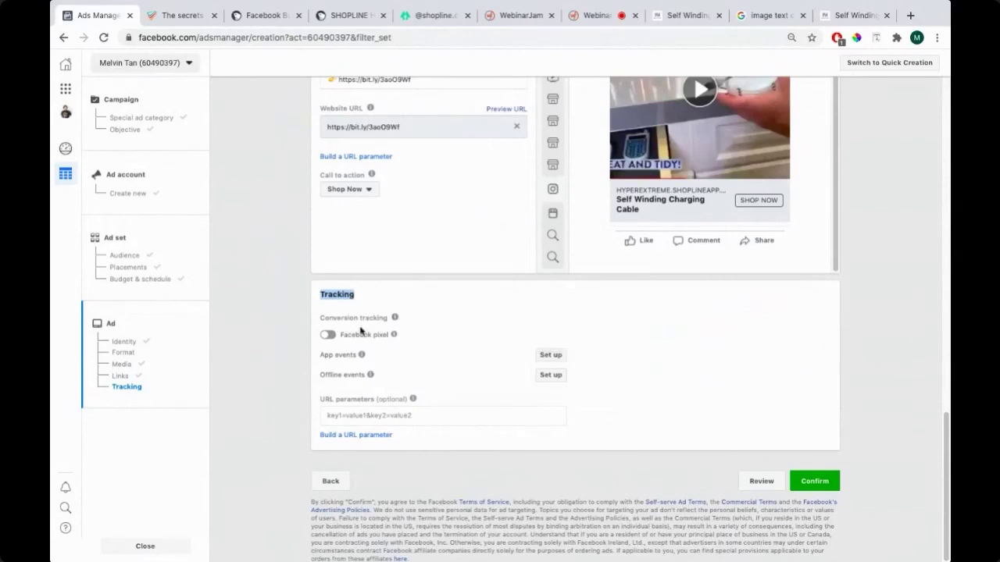
pyautogui.click(393, 293)
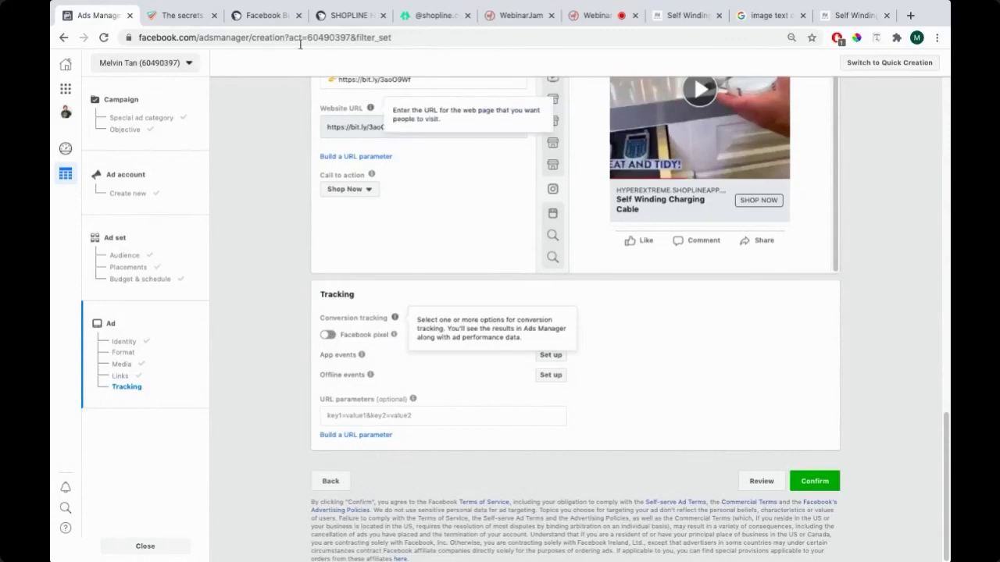
# Search the Facebook Business Extension 2.0 help article for "pixel" and read the Case 1 requirements for asset admin access.
pyautogui.click(280, 23)
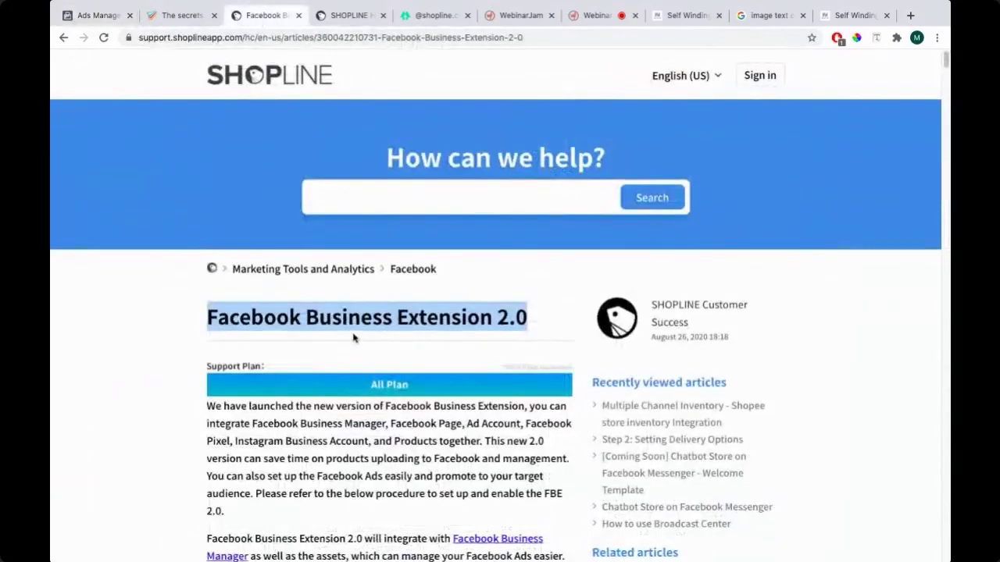
pyautogui.click(109, 16)
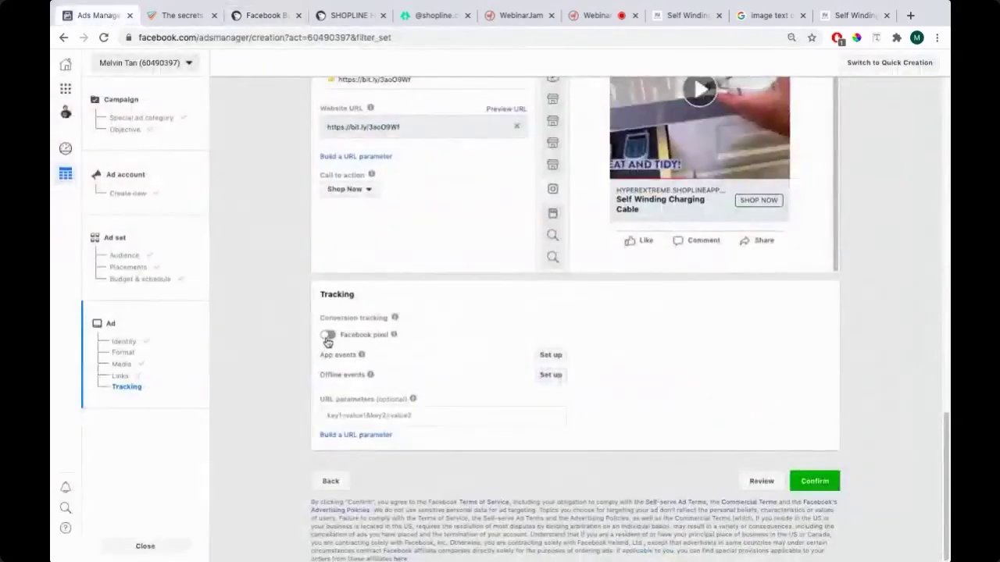
pyautogui.click(274, 22)
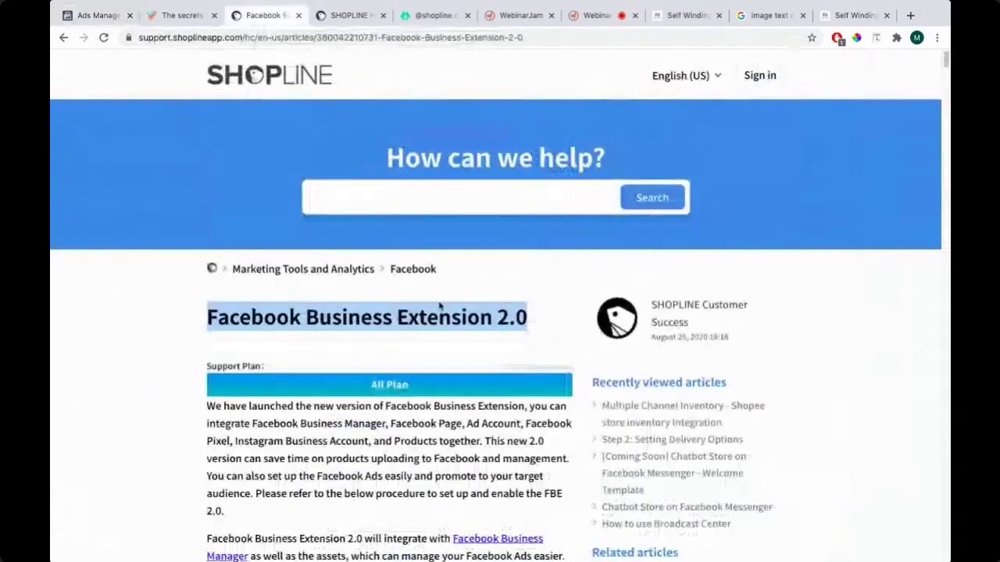
pyautogui.hotkey('ctrl', 'f')
pyautogui.write('pixel')
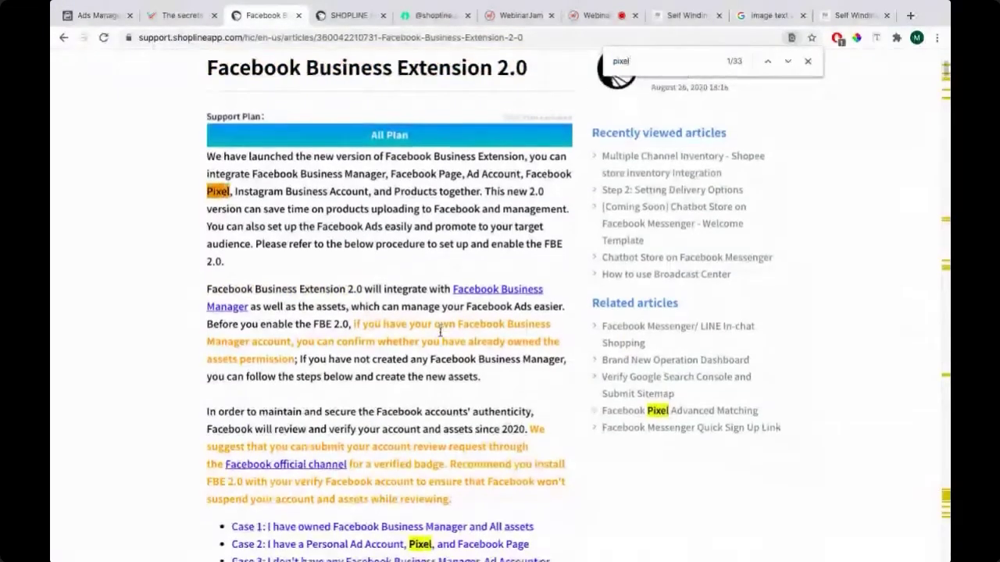
pyautogui.scroll(-10, 469, 312)
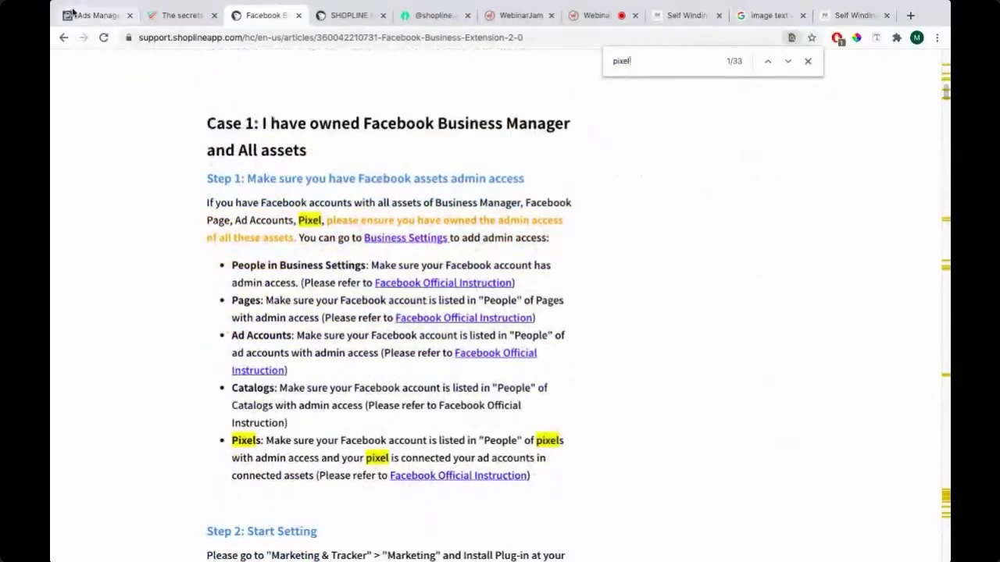
# Try to enable the Facebook pixel for the ad's conversion tracking, consulting the Facebook Business Extension 2.0 article about the integration.
pyautogui.click(71, 12)
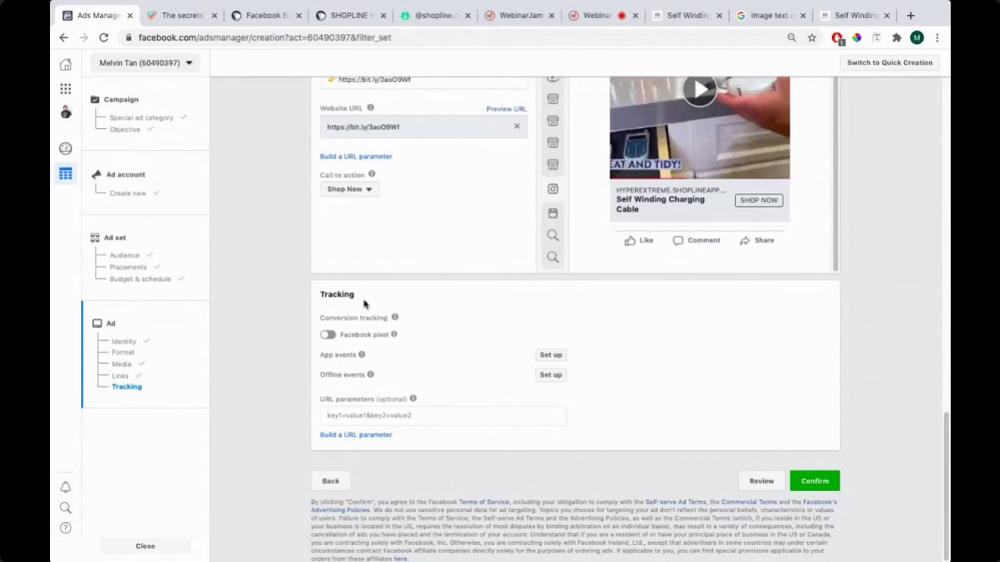
pyautogui.click(328, 336)
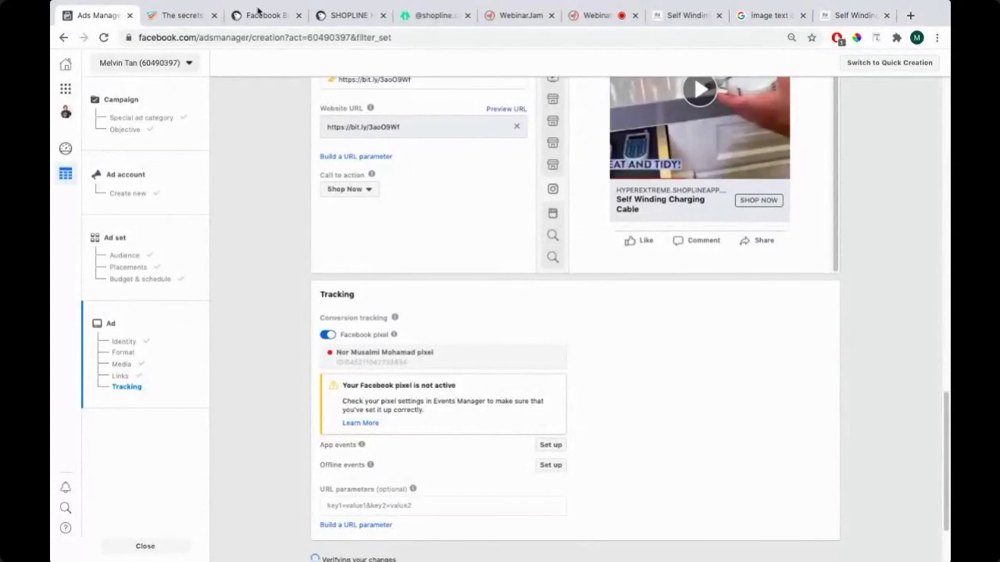
pyautogui.click(263, 15)
pyautogui.scroll(2, 479, 170)
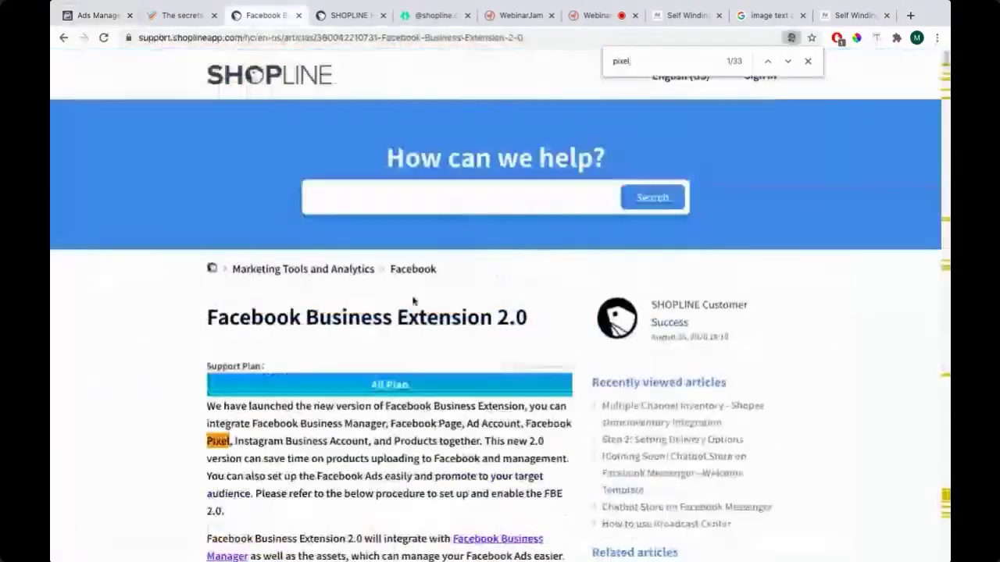
pyautogui.click(94, 15)
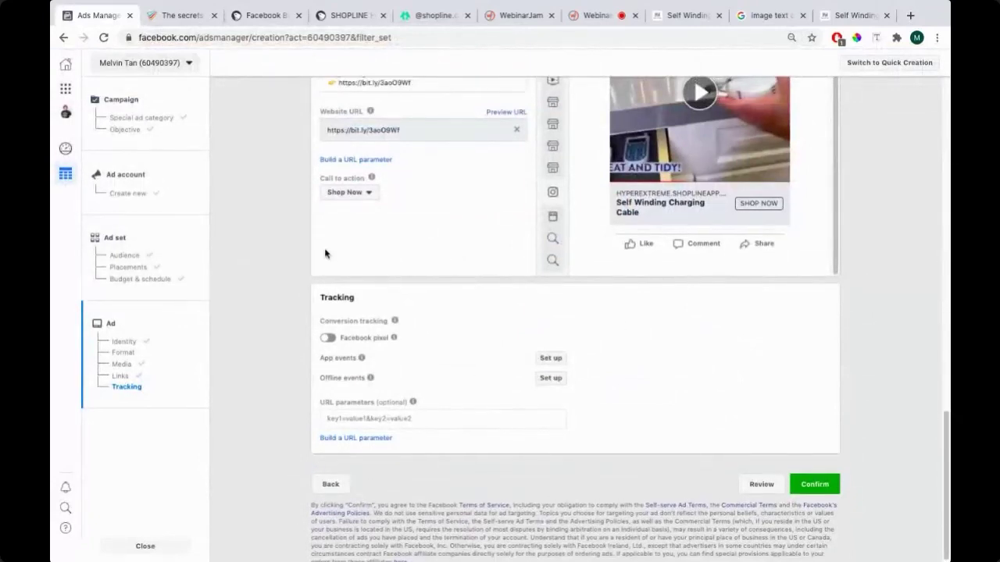
# Revisit the ad set's audience settings and the presentation slides on advertising materials and the event package, and return to the ad setup.
pyautogui.scroll(5, 183, 250)
pyautogui.click(123, 242)
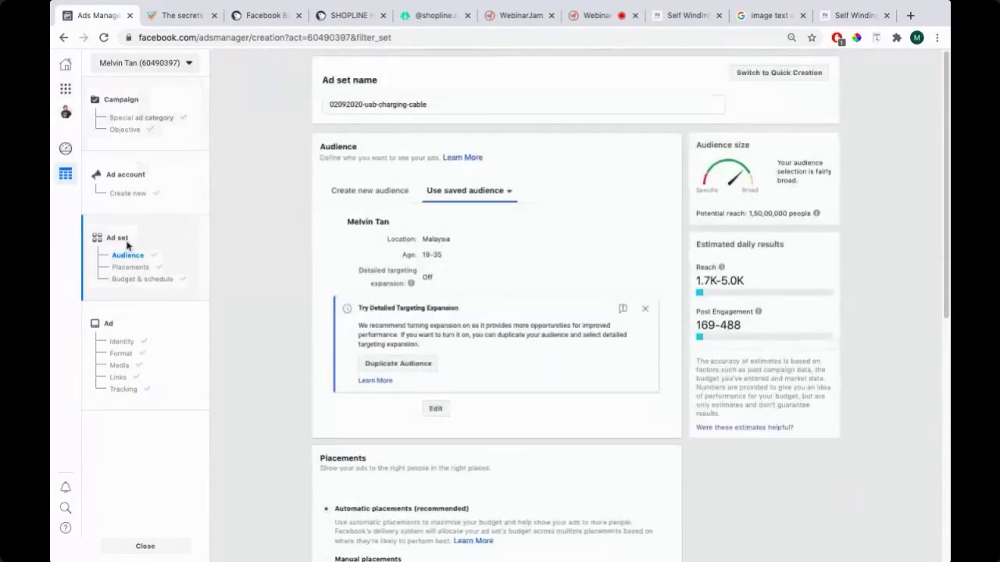
pyautogui.click(109, 325)
pyautogui.press('super+Tab')
pyautogui.press('Left')
pyautogui.press('Left')
pyautogui.press('Left')
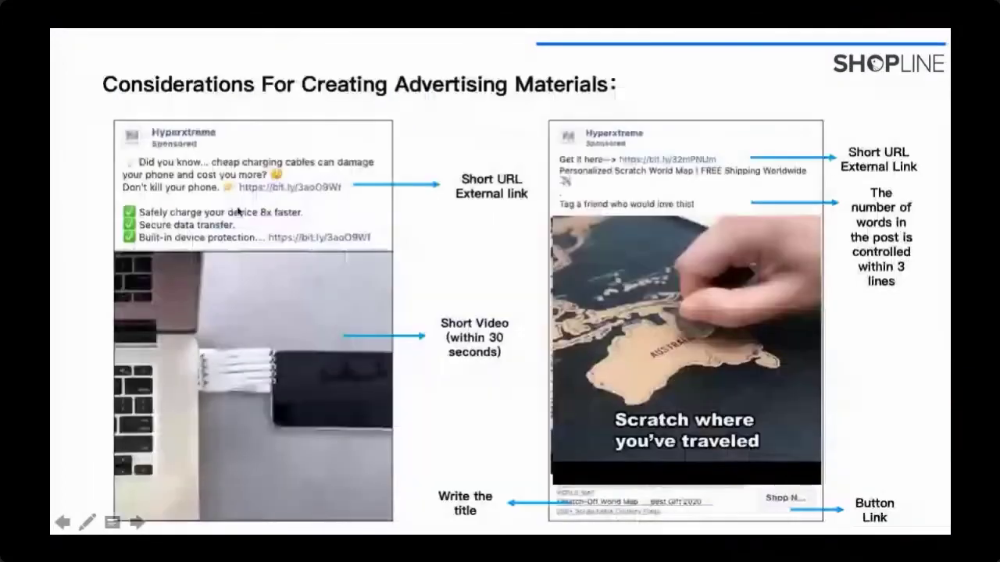
pyautogui.press('End')
pyautogui.press('Left')
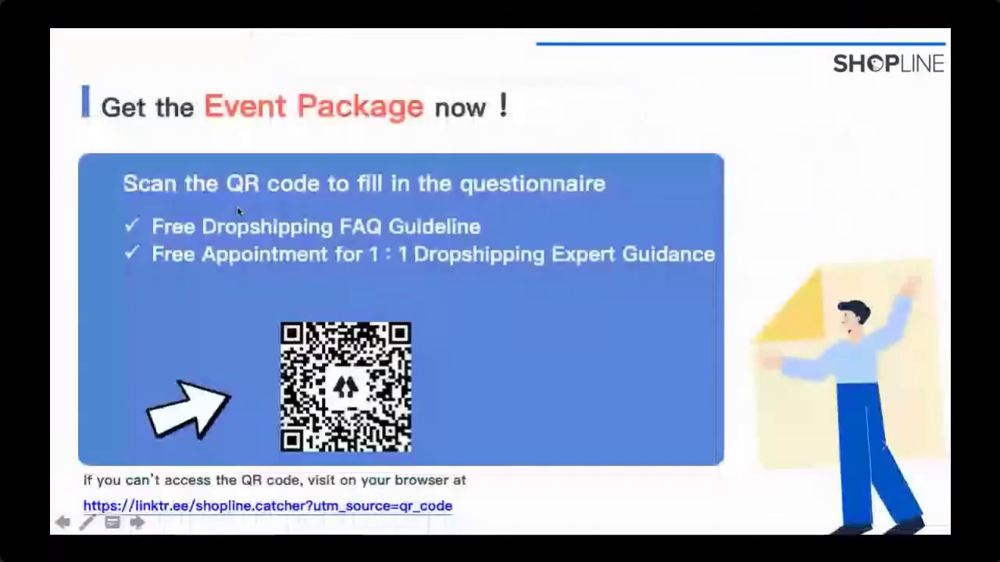
pyautogui.press('Left')
pyautogui.press('super+Tab')
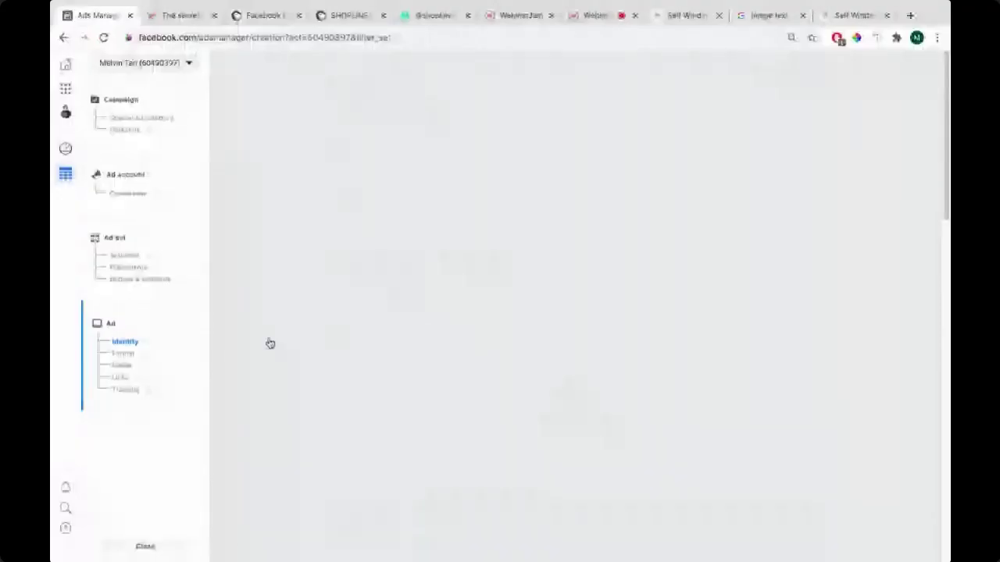
# Submit the ad from its Tracking section to examine the payment method options, and close the payment information without adding any.
pyautogui.click(135, 395)
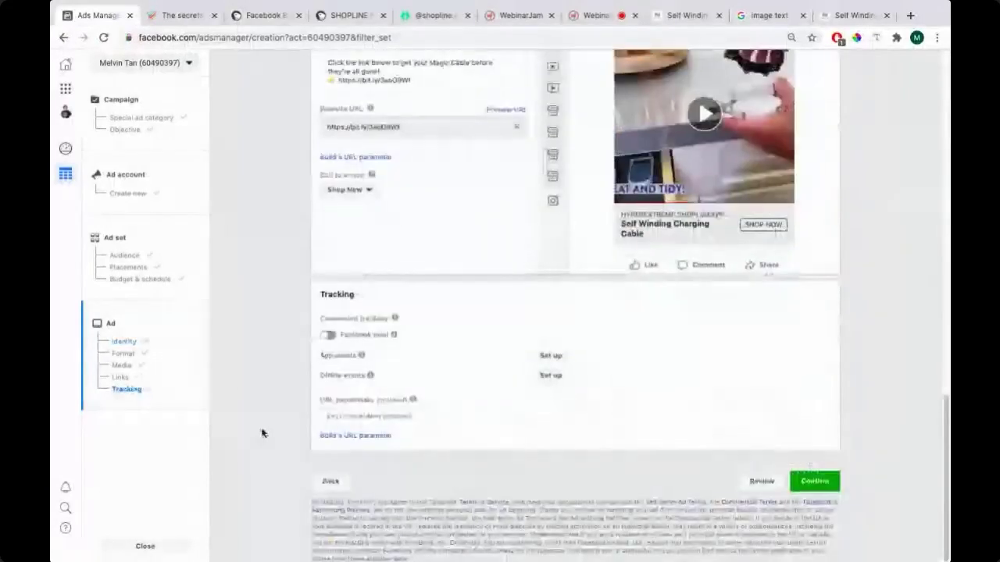
pyautogui.click(821, 483)
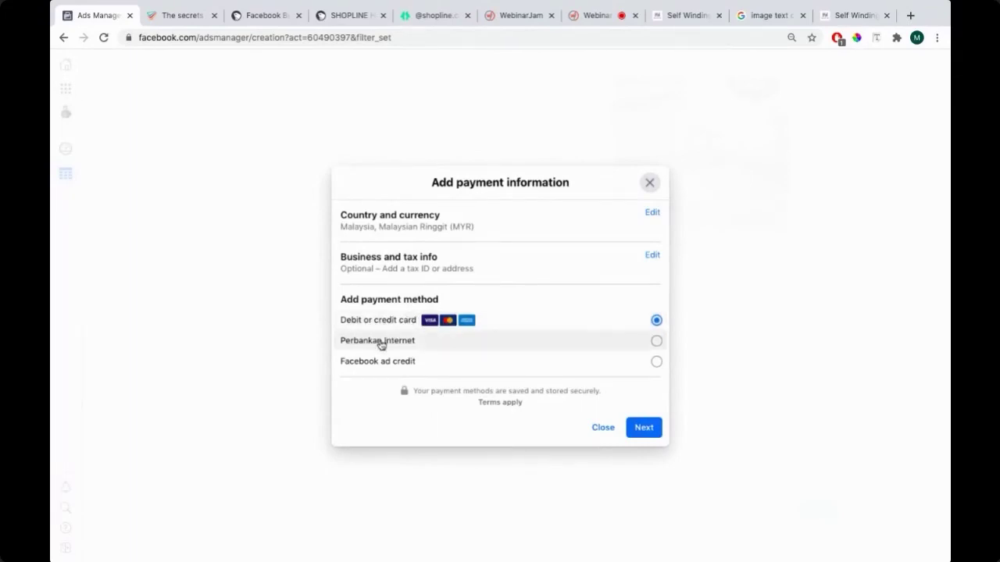
pyautogui.click(649, 183)
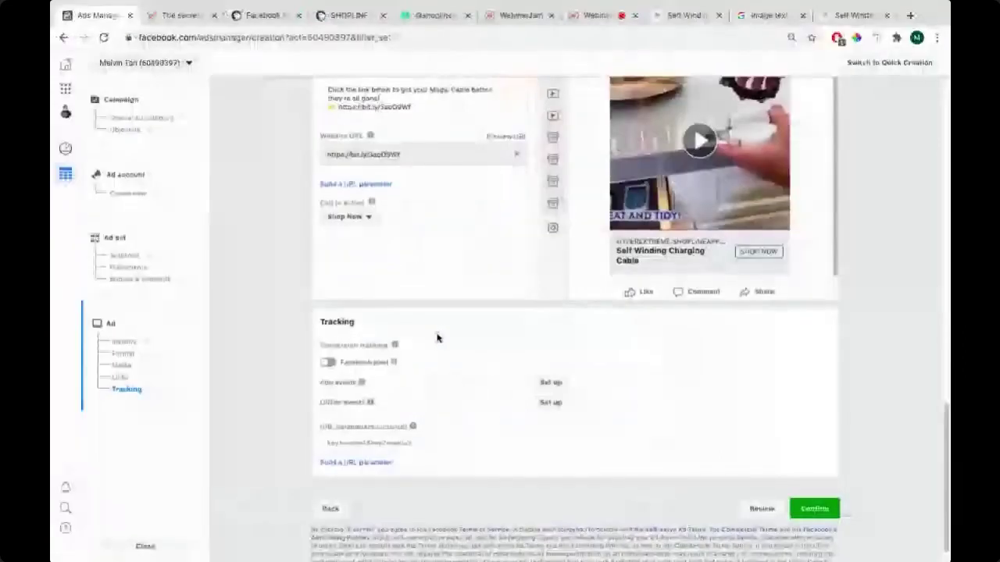
pyautogui.scroll(10, 437, 335)
pyautogui.scroll(3, 437, 335)
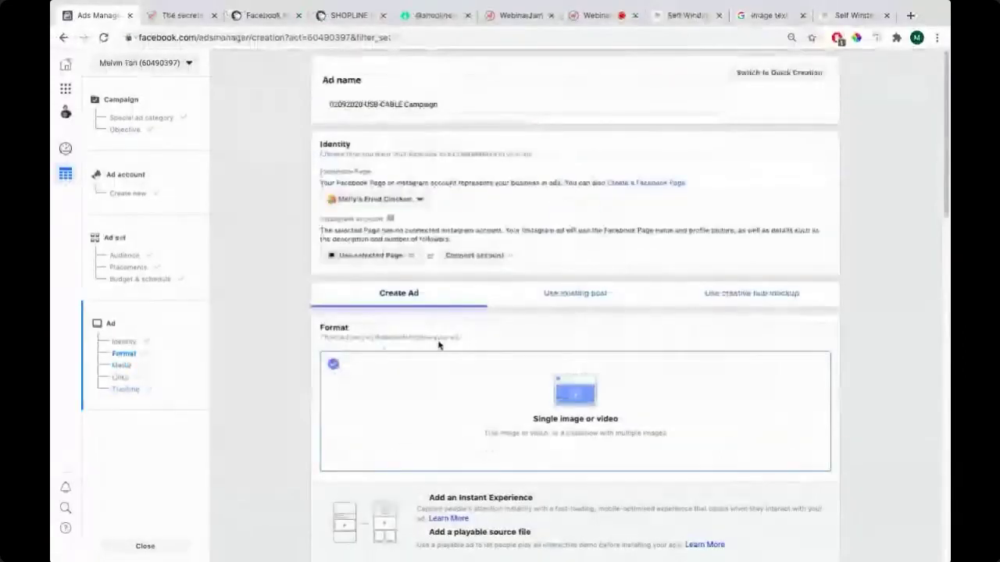
pyautogui.scroll(-15, 328, 335)
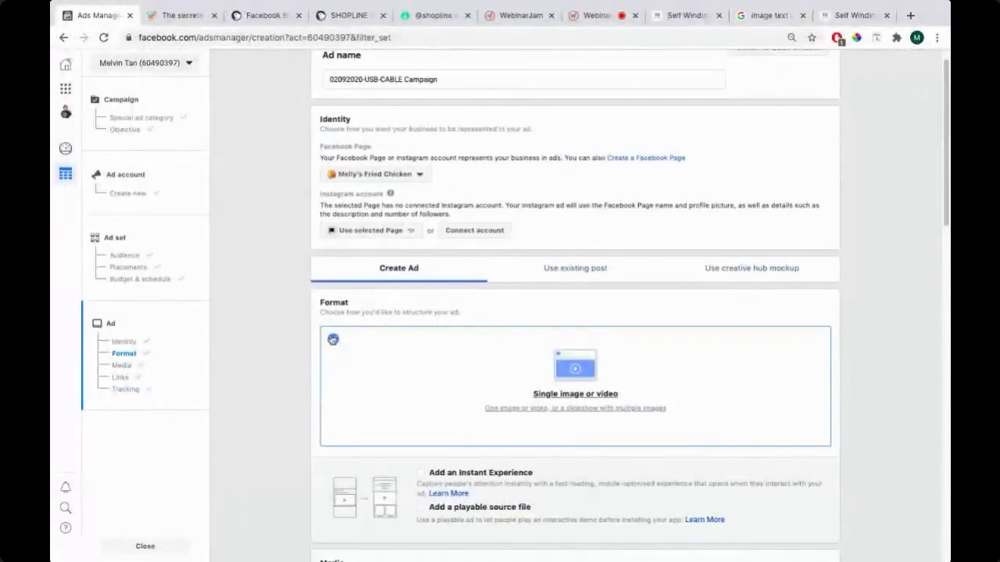
pyautogui.scroll(15, 304, 349)
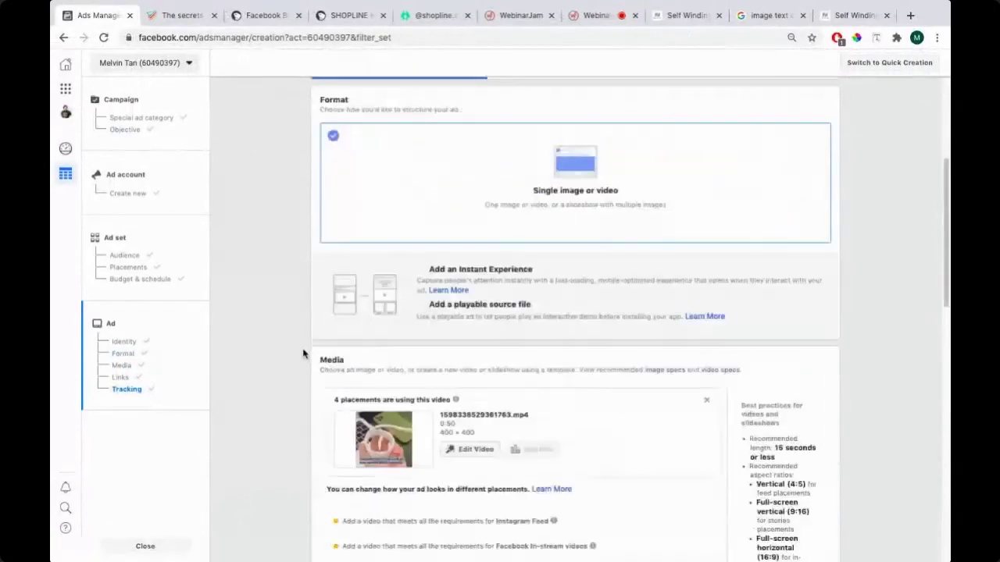
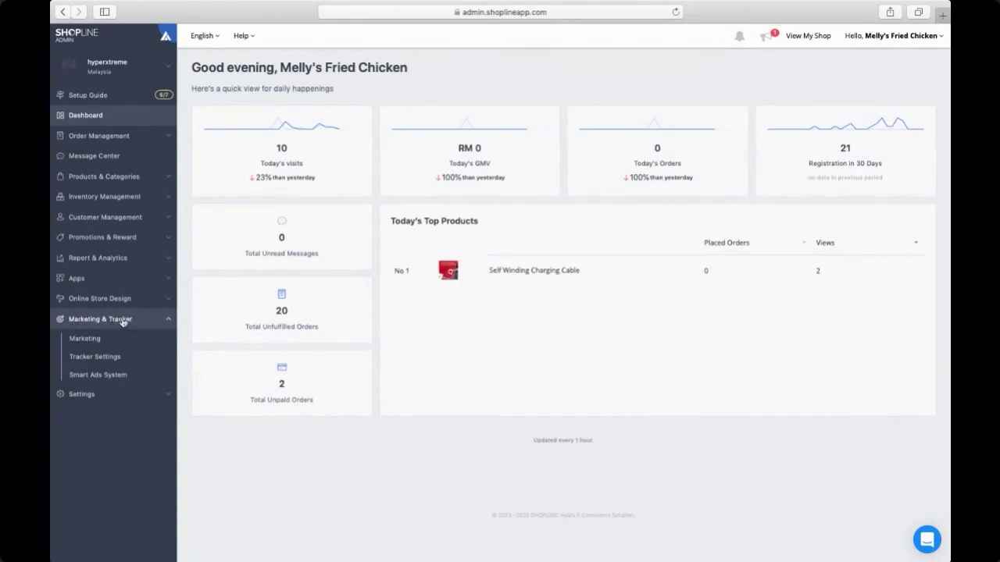
# Switch to SHOPLINE Admin and start a Prospecting for New Customers campaign in the Smart Ads System.
pyautogui.click(86, 380)
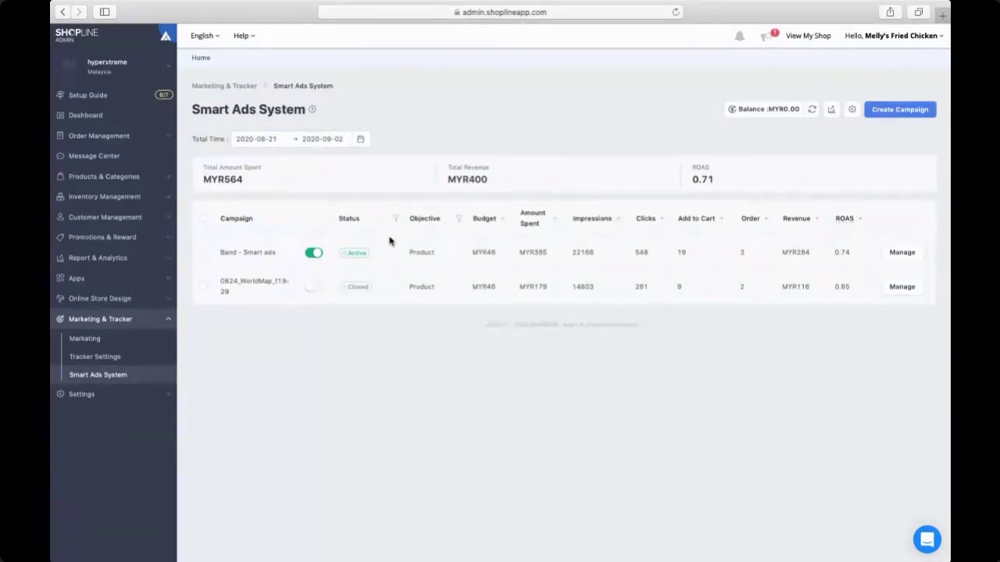
pyautogui.click(891, 114)
pyautogui.click(884, 114)
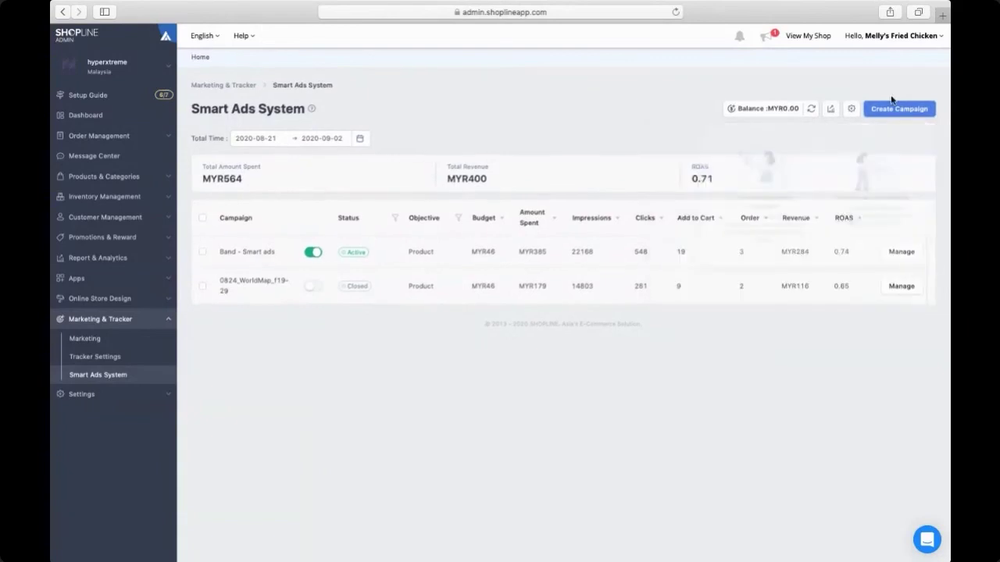
pyautogui.click(884, 115)
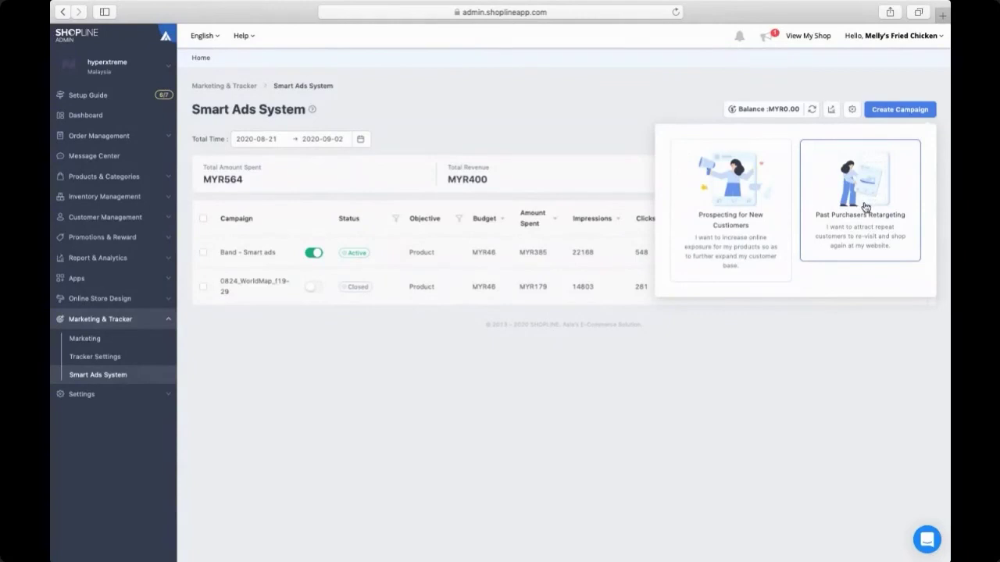
pyautogui.click(715, 206)
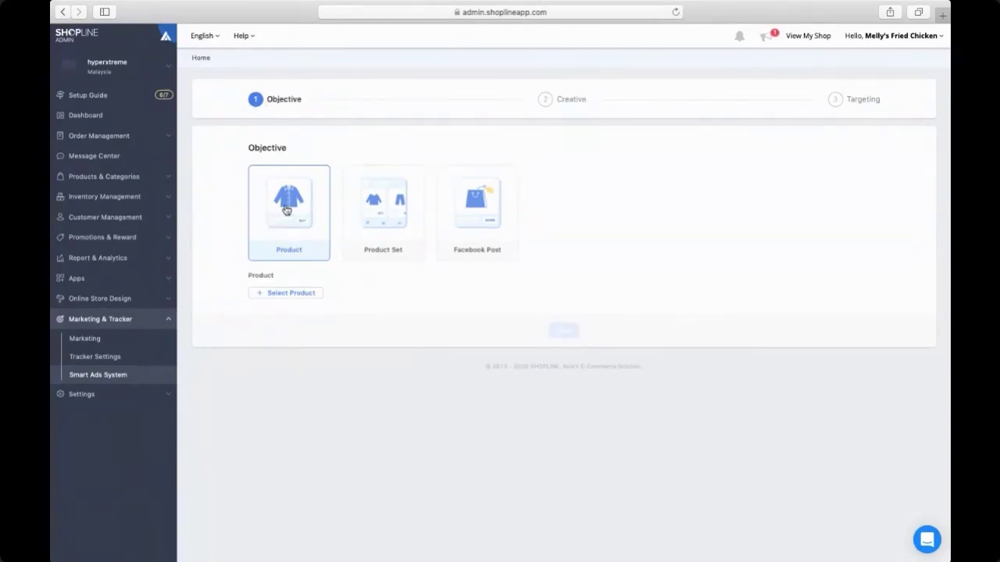
# Choose Self Winding Charging Cable as the product for the Product objective and continue to the Creative stage.
pyautogui.click(289, 295)
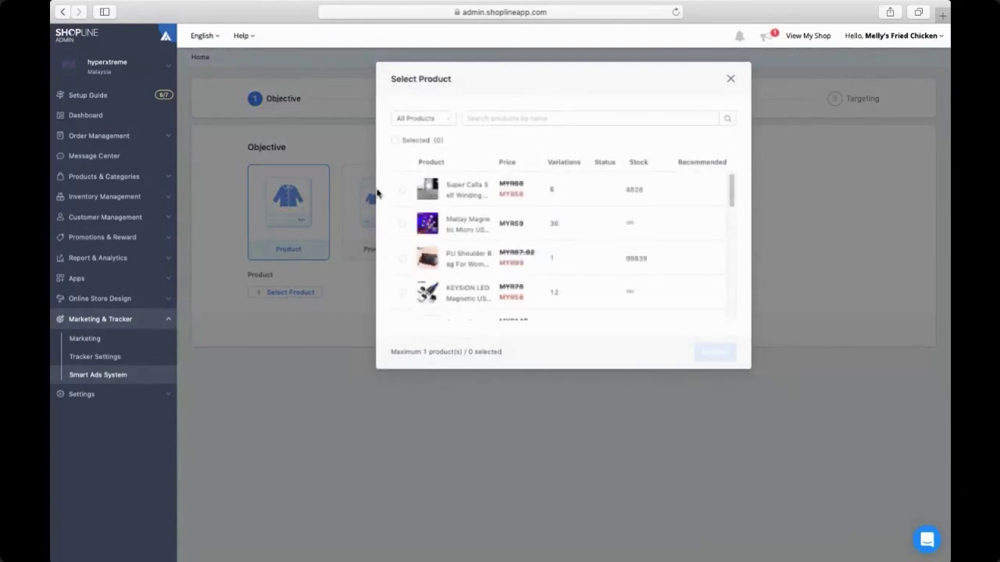
pyautogui.scroll(-5, 414, 203)
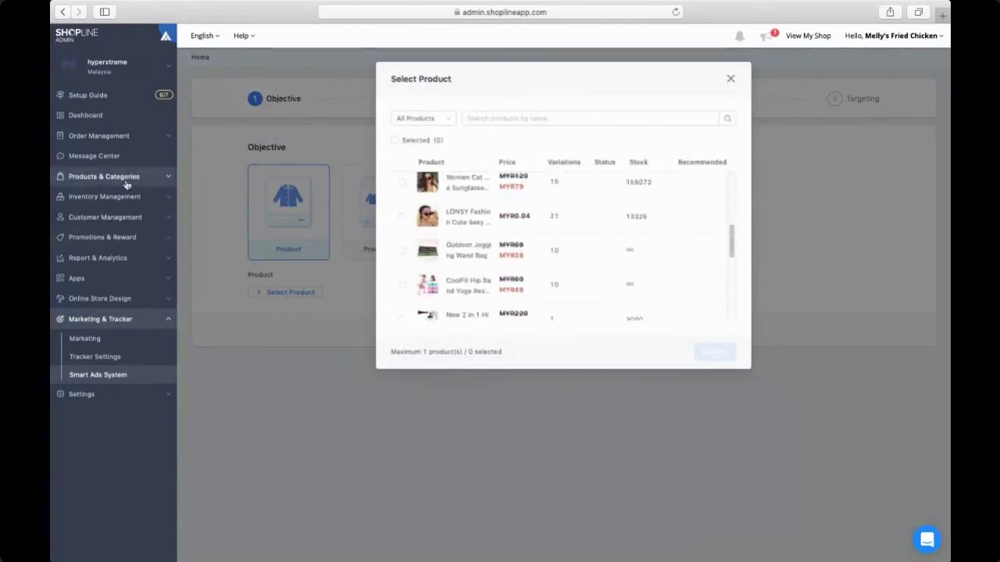
pyautogui.scroll(-3, 427, 234)
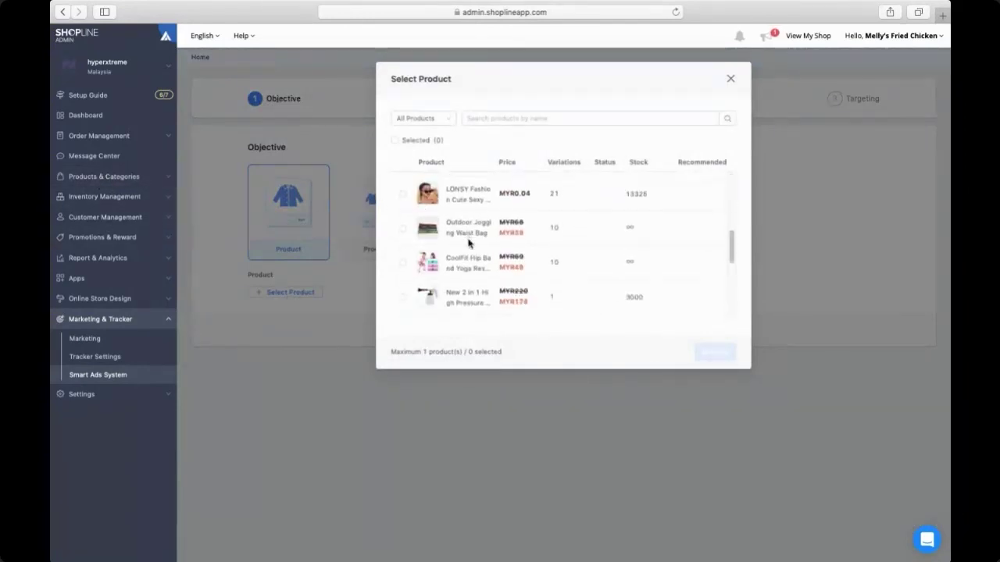
pyautogui.click(403, 262)
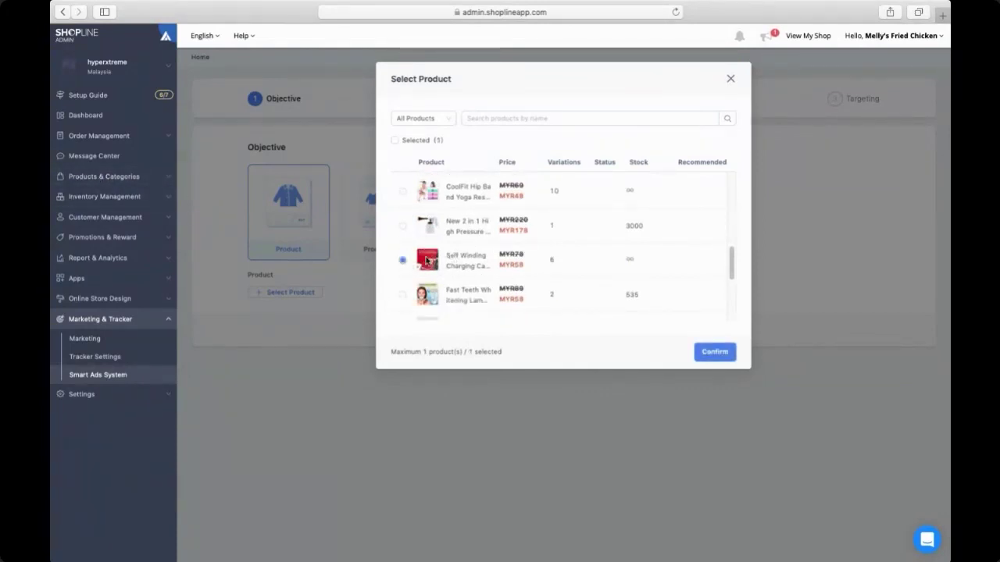
pyautogui.click(706, 355)
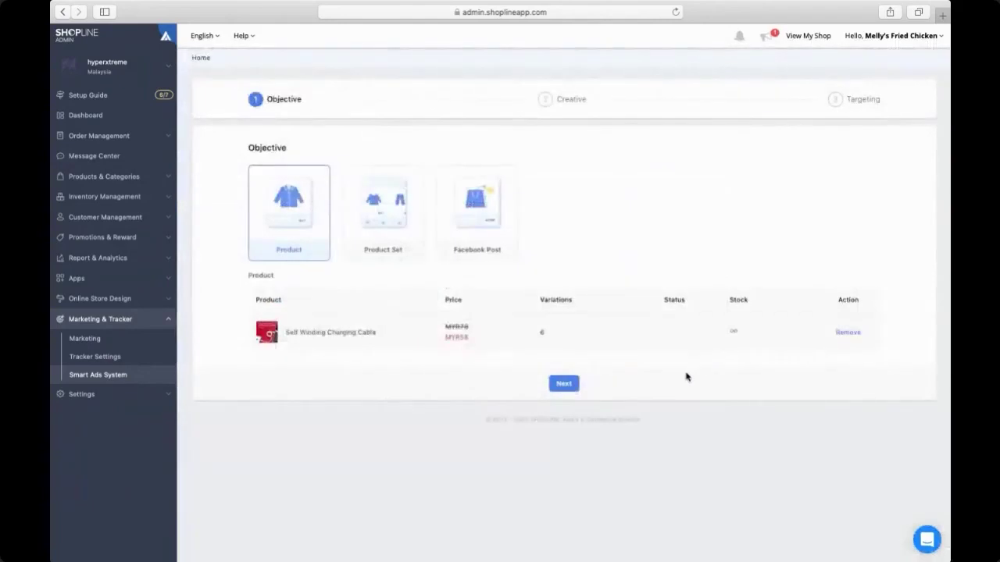
pyautogui.click(562, 385)
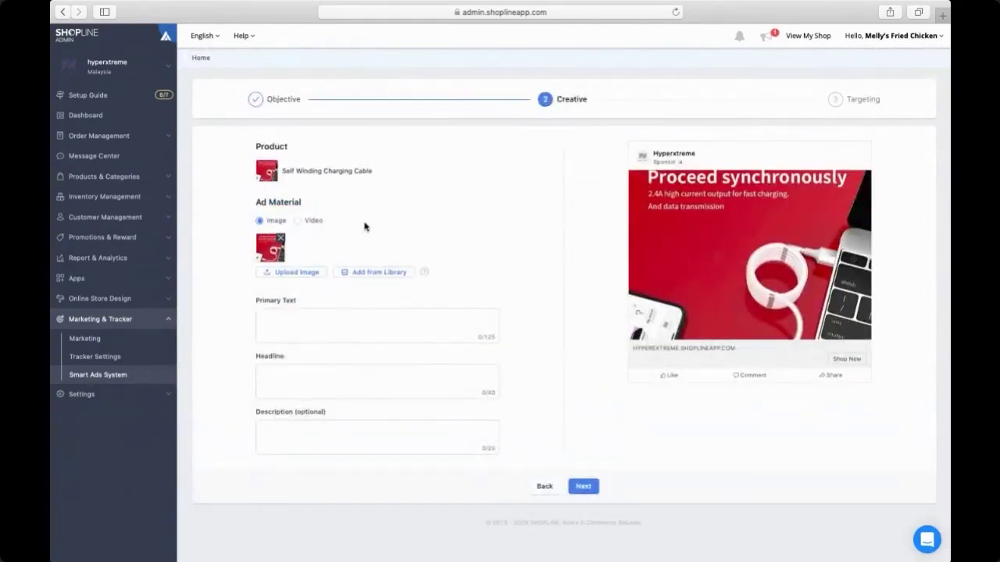
# Replace the default ad image with the first JPG file from the Product Photos folder.
pyautogui.click(281, 238)
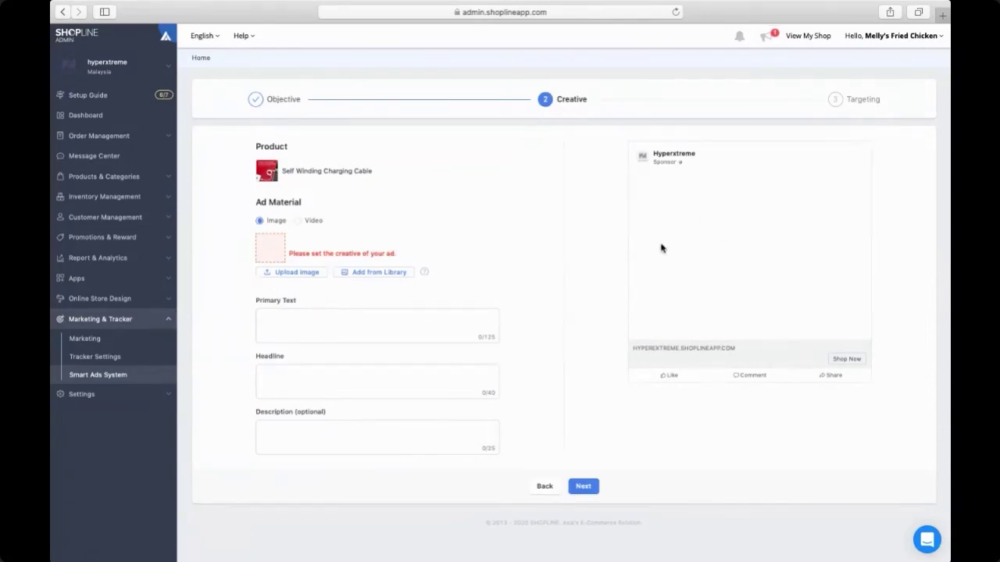
pyautogui.click(293, 274)
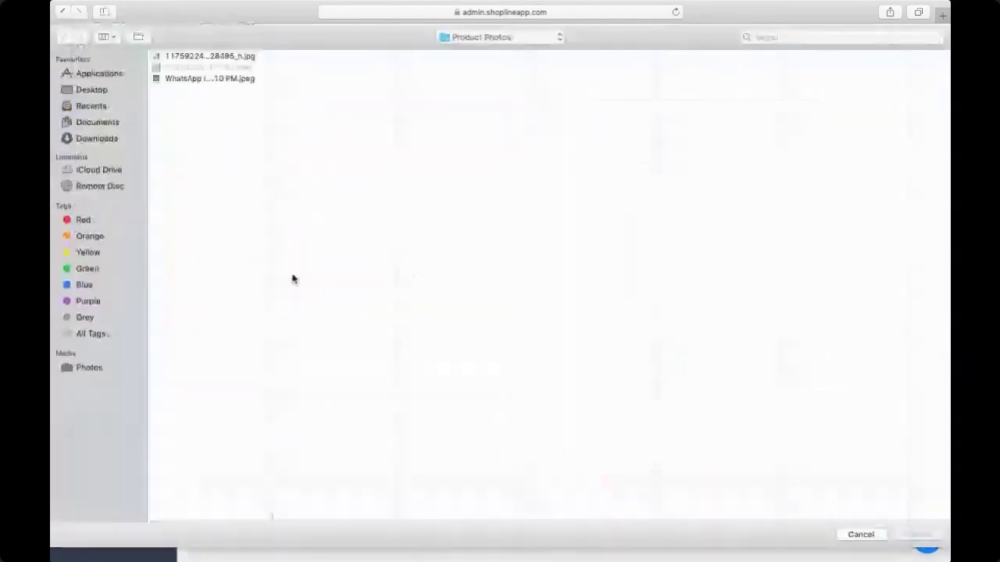
pyautogui.click(206, 62)
pyautogui.doubleClick(206, 60)
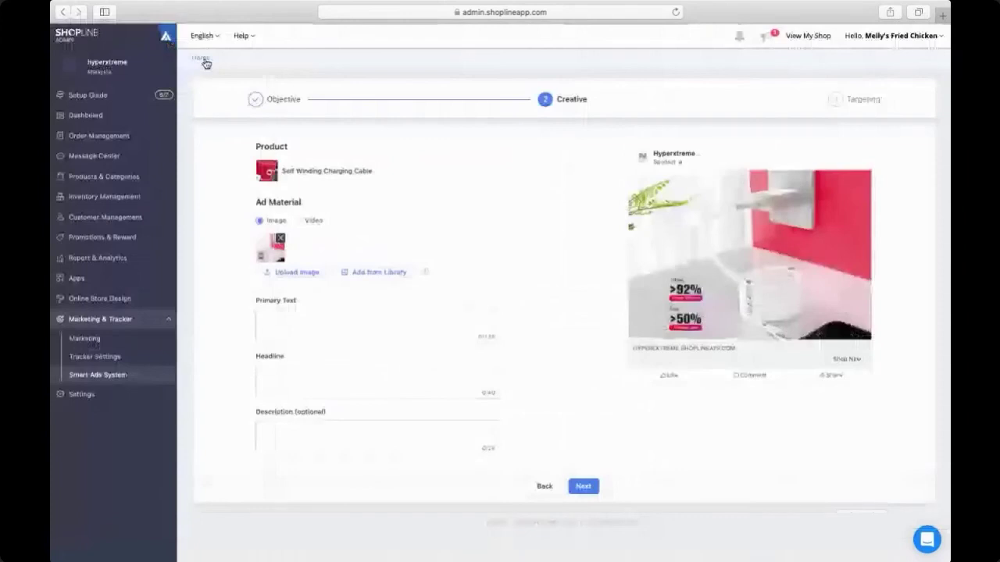
# Fill the primary text with "Click this link below to get your Magic Cable before they're all gone!" copied from the note.
pyautogui.click(349, 325)
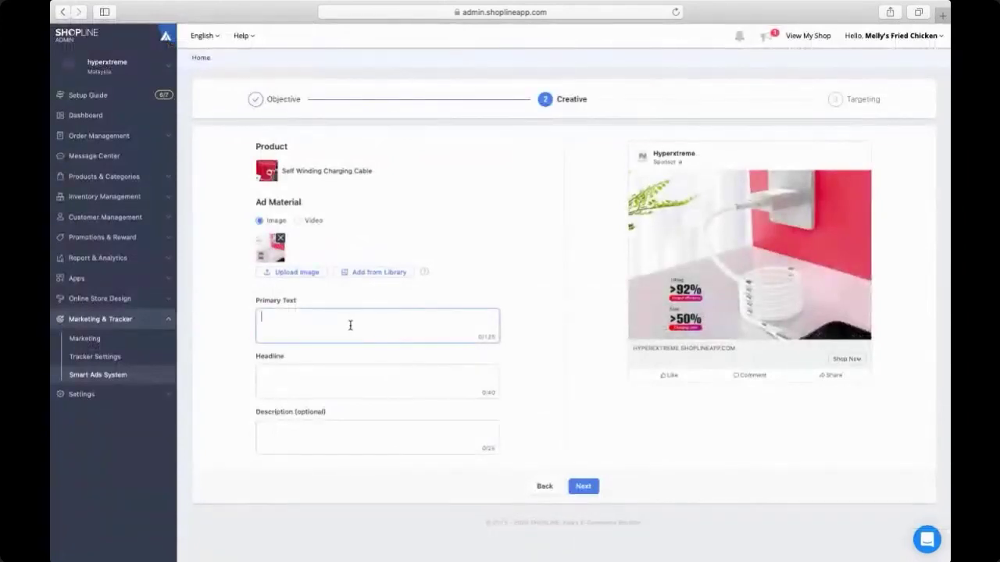
pyautogui.press('super+Tab')
pyautogui.press('super+Tab')
pyautogui.press('super+Tab')
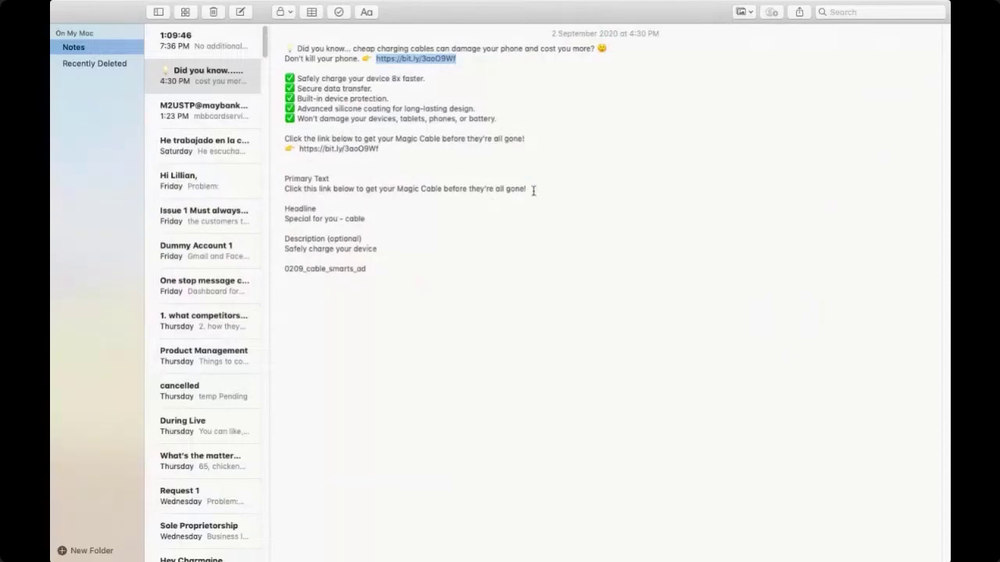
pyautogui.moveTo(534, 190); pyautogui.dragTo(284, 190)
pyautogui.press('super+c')
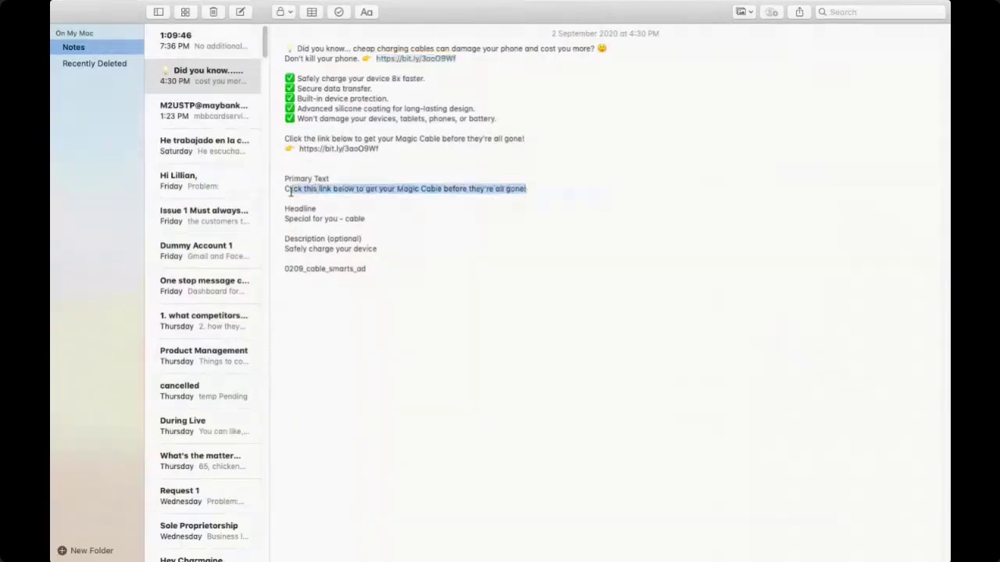
pyautogui.press('super+Tab')
pyautogui.press('super+v')
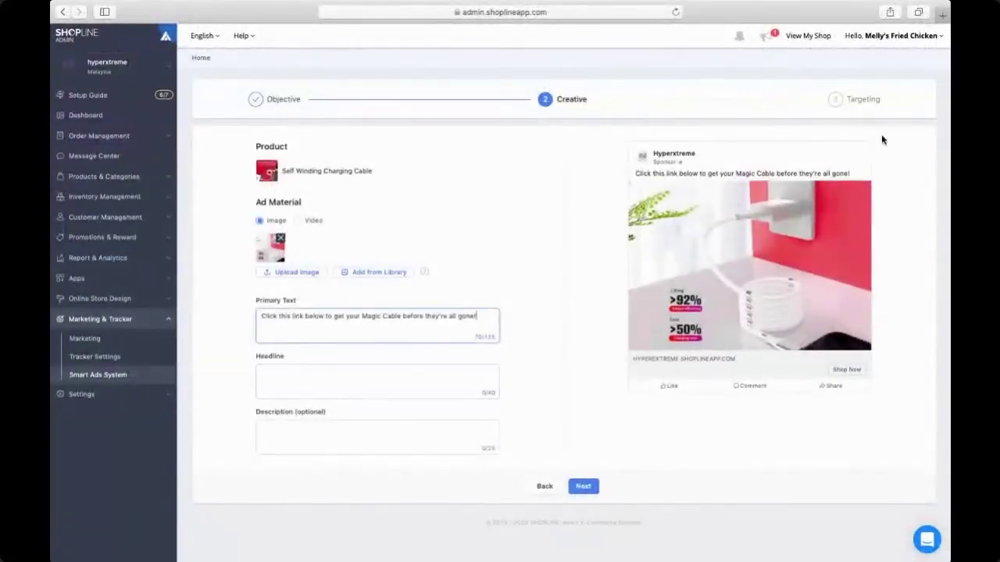
# Copy "Special for you - cable" from the note into the ad's headline.
pyautogui.press('super+Tab')
pyautogui.moveTo(365, 219); pyautogui.dragTo(247, 221)
pyautogui.press('super+c')
pyautogui.press('super+Tab')
pyautogui.click(312, 372)
pyautogui.press('super+v')
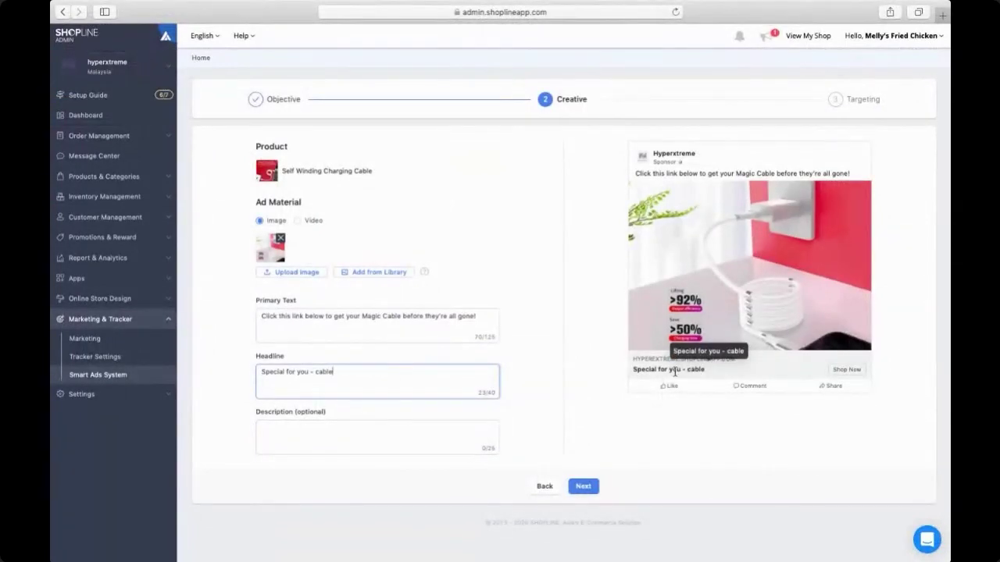
# Copy "Safely charge your device" from the note into the ad's optional description.
pyautogui.press('super+Tab')
pyautogui.moveTo(383, 250); pyautogui.dragTo(247, 245)
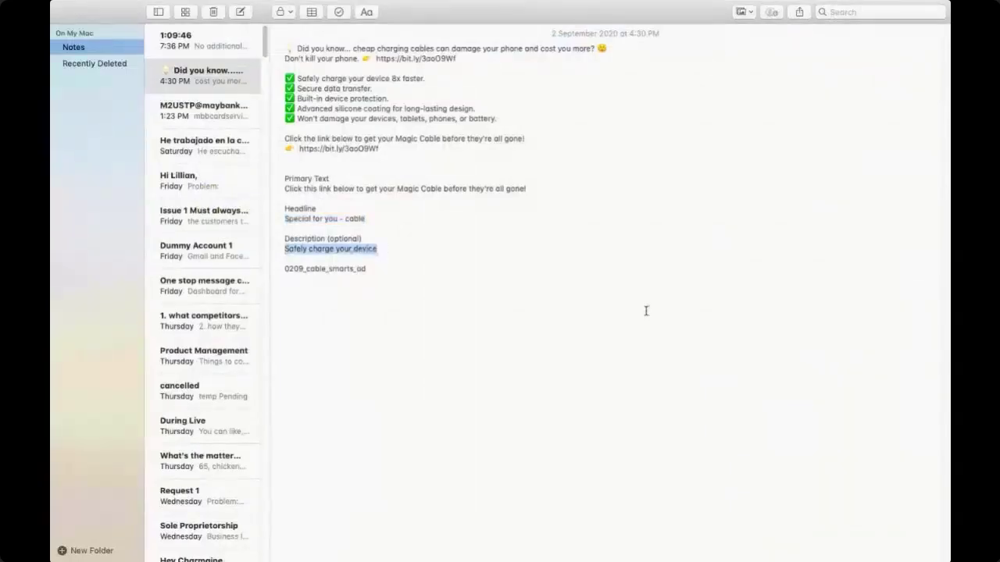
pyautogui.press('super+Tab')
pyautogui.click(367, 427)
pyautogui.press('super+v')
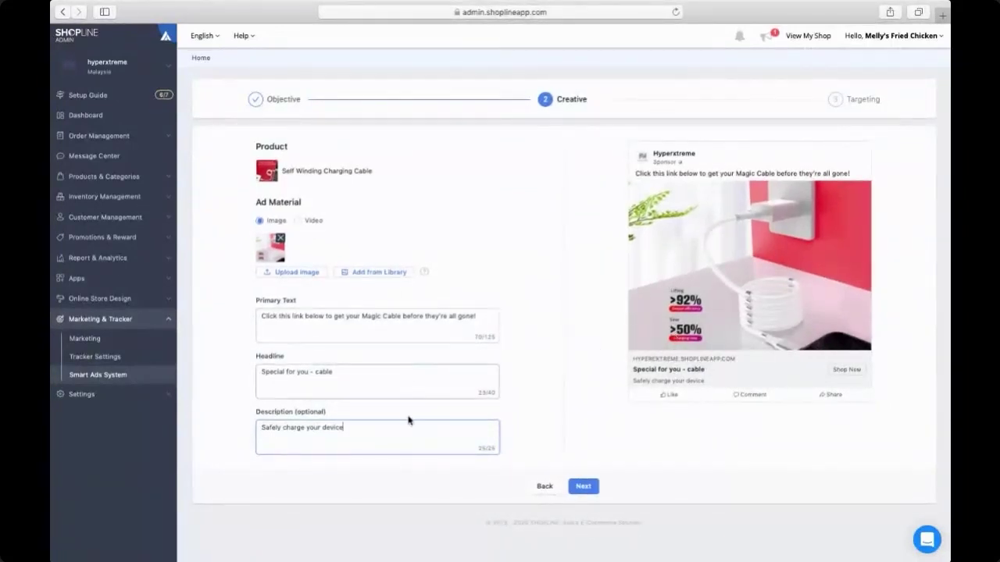
pyautogui.write('.')
pyautogui.press('BackSpace')
pyautogui.press('BackSpace')
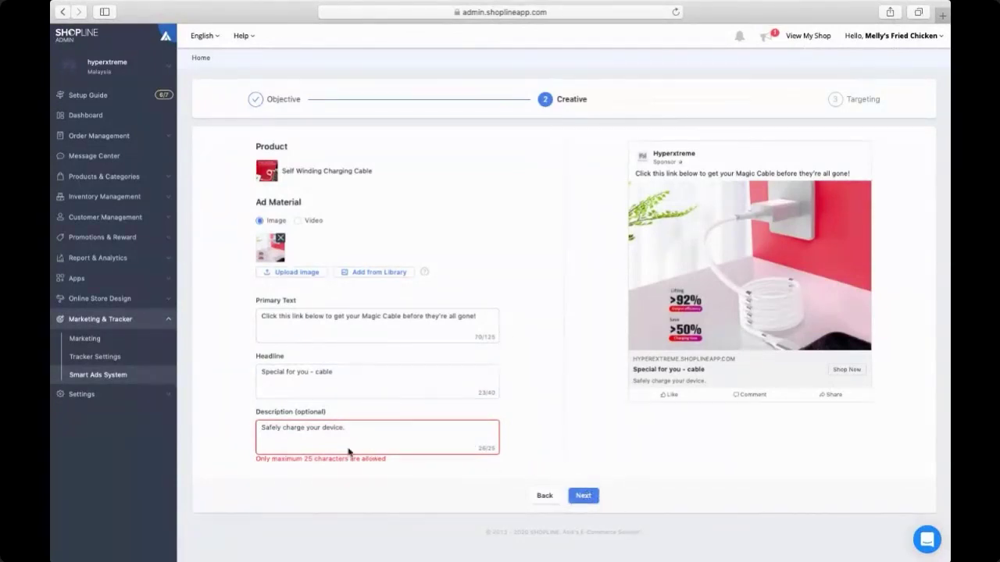
pyautogui.press('BackSpace')
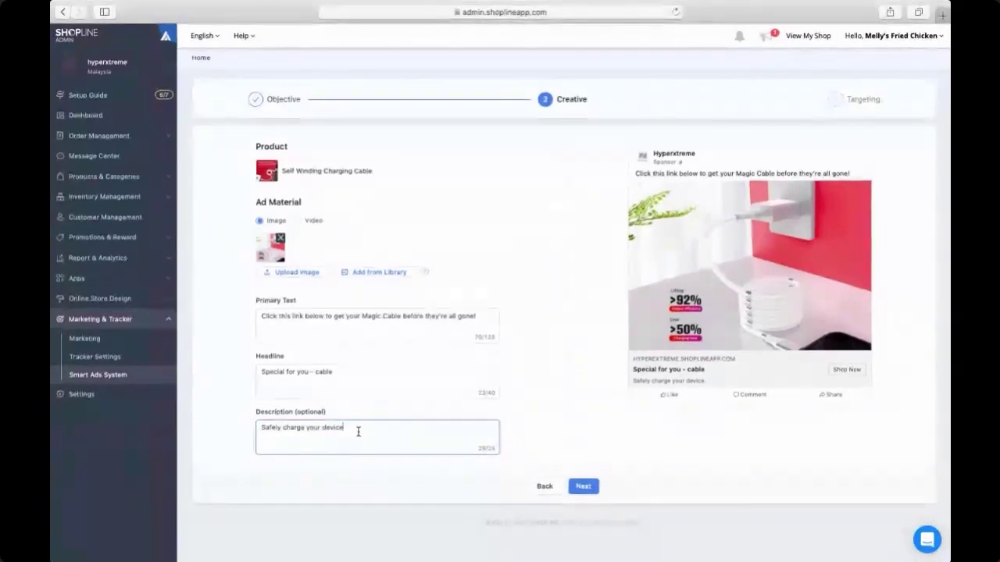
# Proceed to the Targeting stage and set the campaign's daily budget to MYR 50.
pyautogui.click(584, 488)
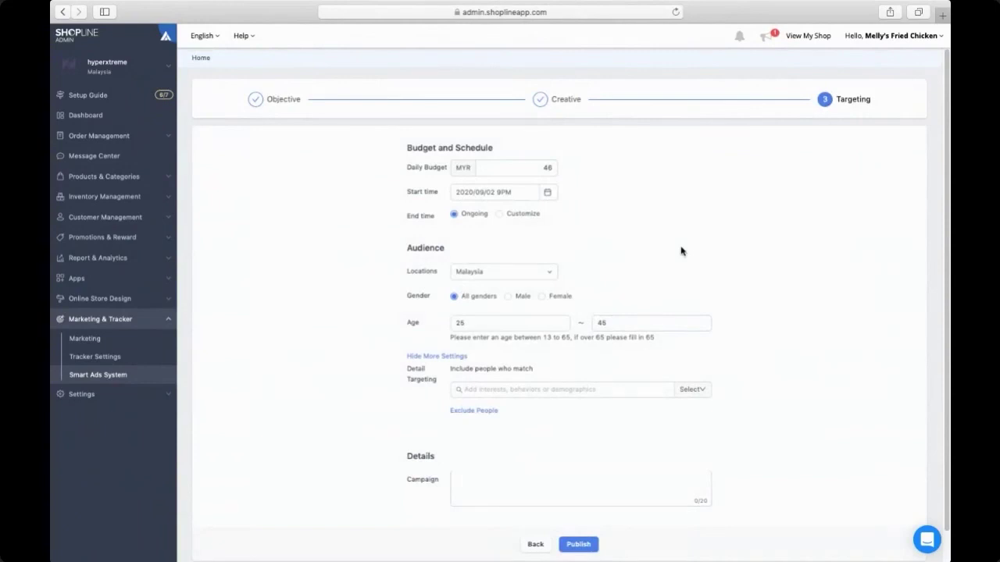
pyautogui.click(532, 171)
pyautogui.moveTo(555, 169); pyautogui.dragTo(520, 165)
pyautogui.write('20')
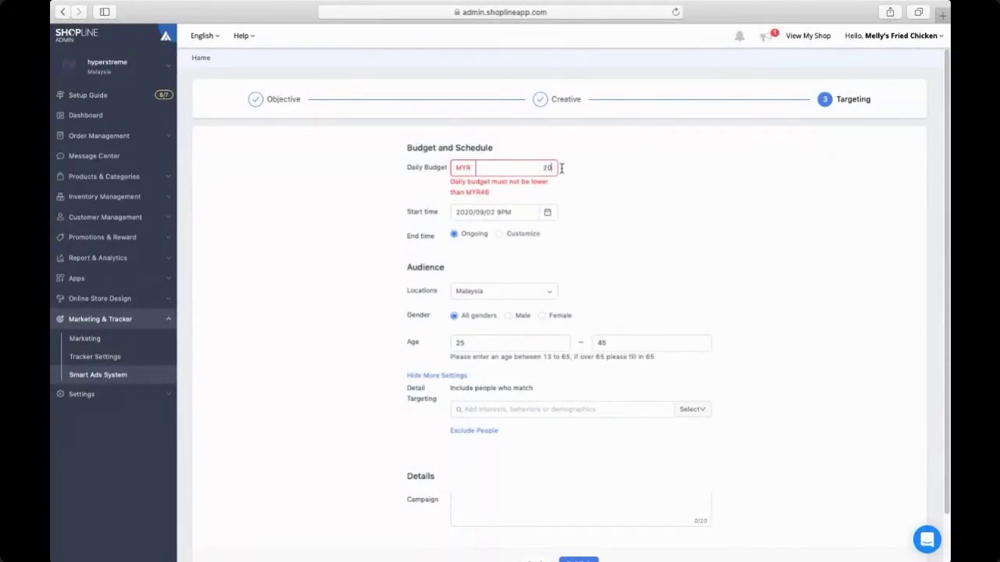
pyautogui.press('BackSpace')
pyautogui.press('BackSpace')
pyautogui.write('50')
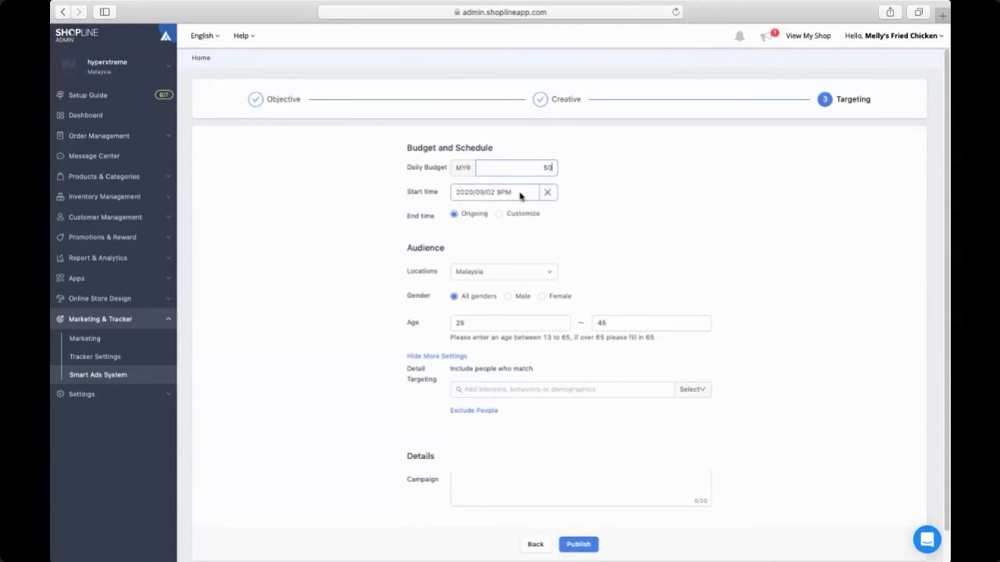
# Examine the start time calendar and the custom end date option, and return the end time to Ongoing.
pyautogui.click(520, 196)
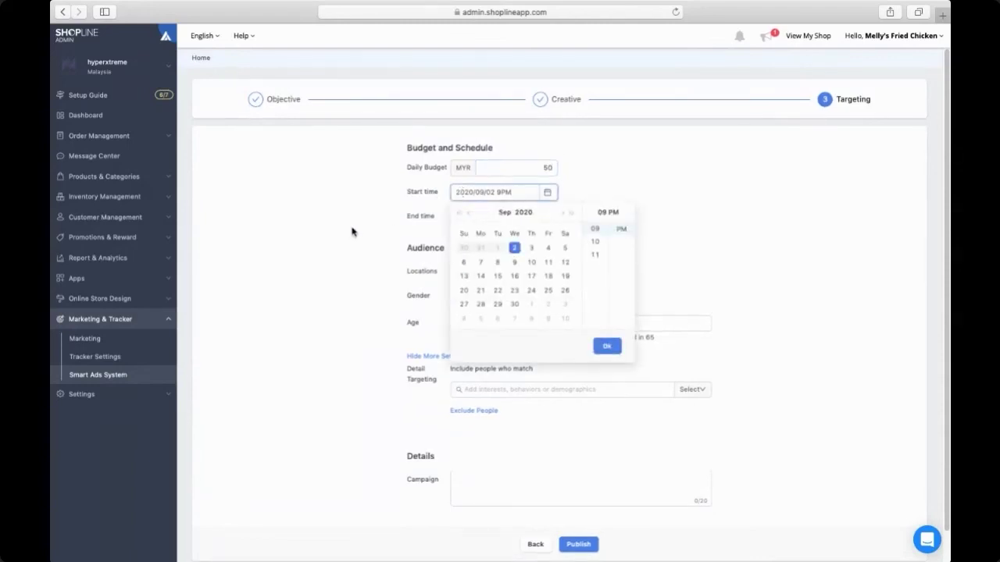
pyautogui.click(393, 250)
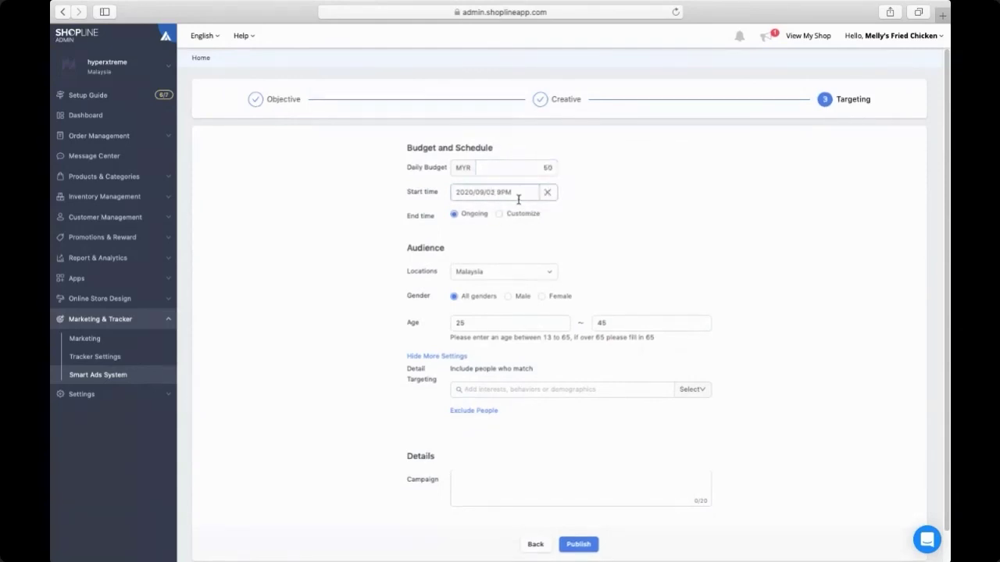
pyautogui.click(518, 200)
pyautogui.click(410, 233)
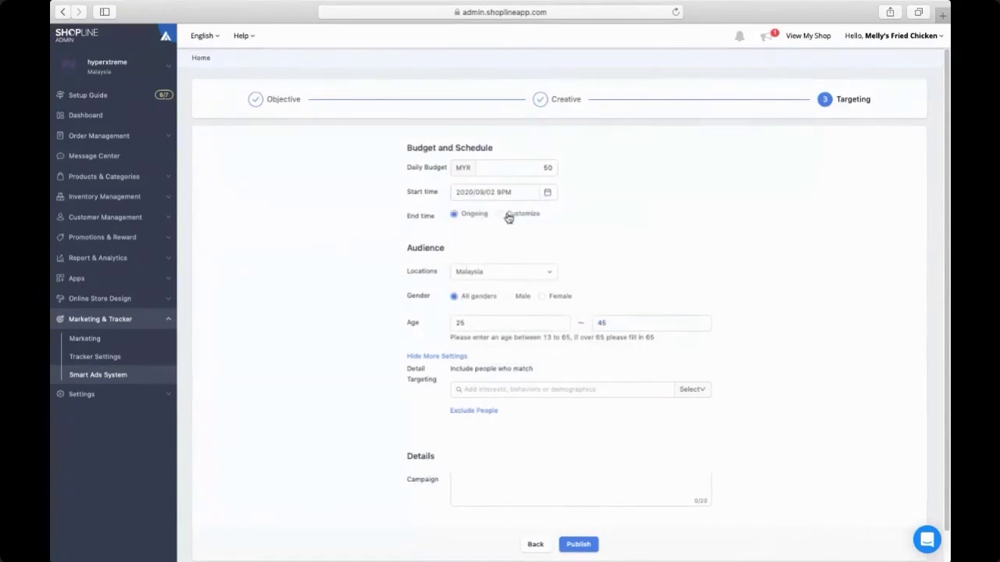
pyautogui.click(503, 216)
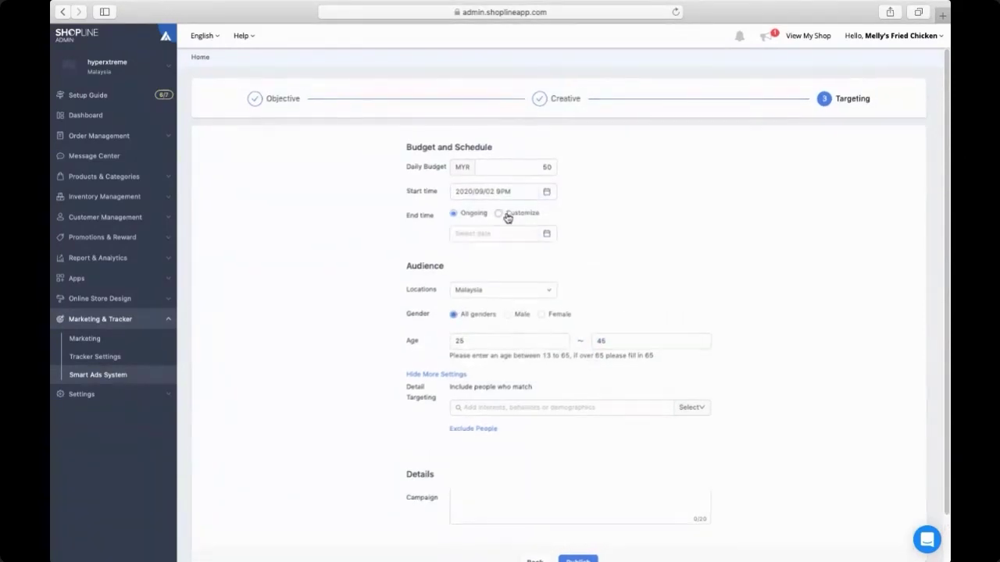
pyautogui.click(464, 218)
# Select Malaysia as the audience location and set the age range from 18 to 35.
pyautogui.scroll(-1, 330, 266)
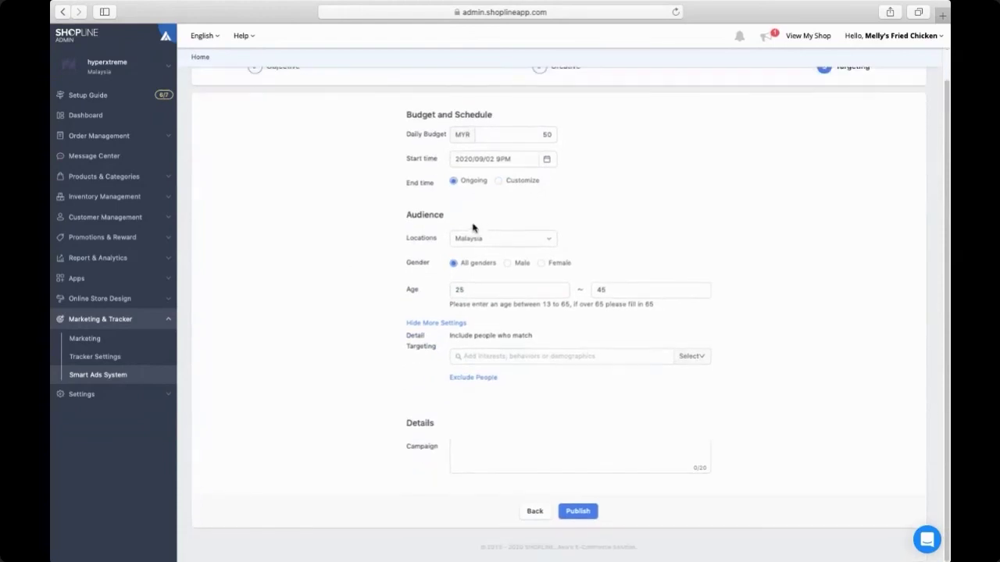
pyautogui.click(496, 238)
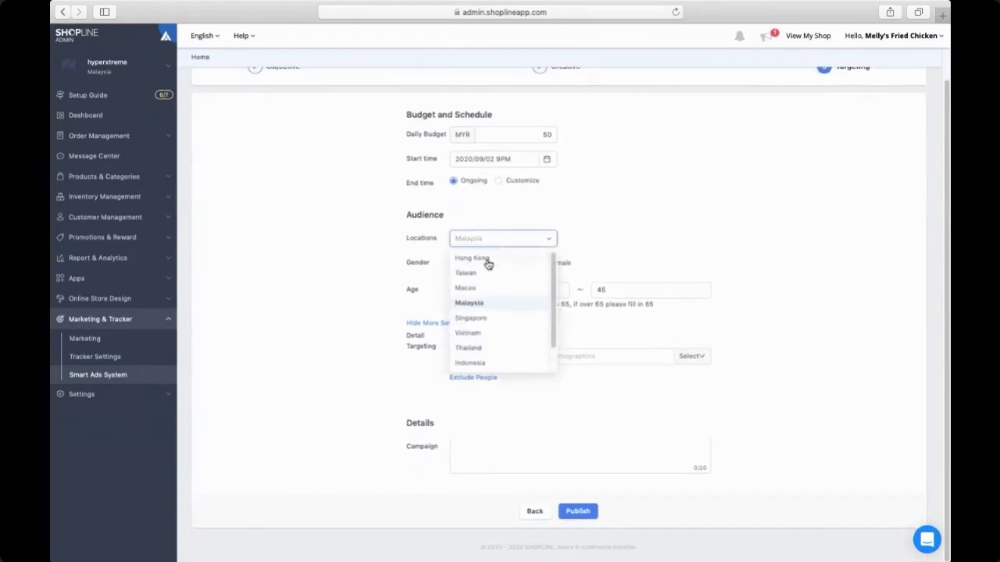
pyautogui.click(476, 304)
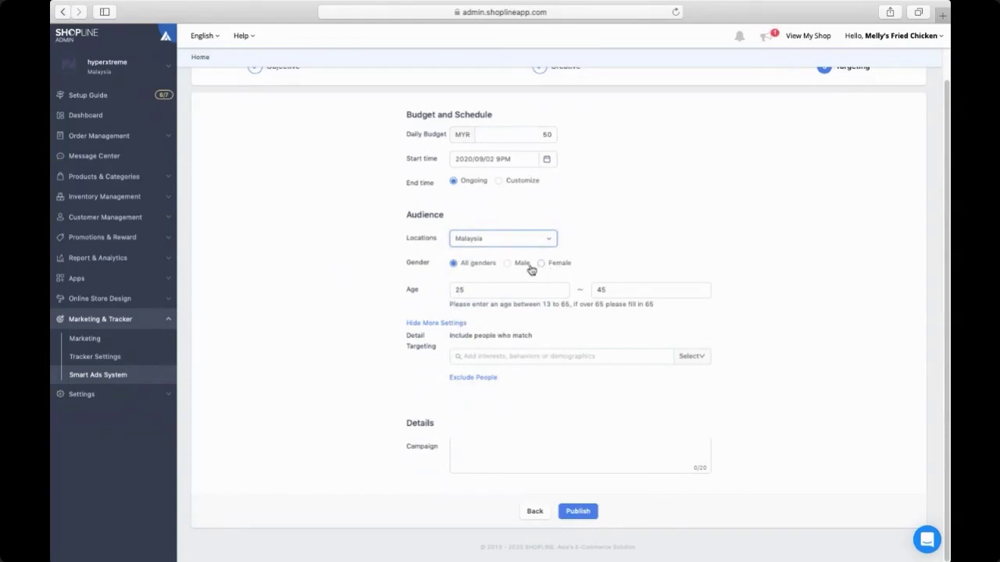
pyautogui.moveTo(531, 289); pyautogui.dragTo(416, 271)
pyautogui.write('18')
pyautogui.press('Tab')
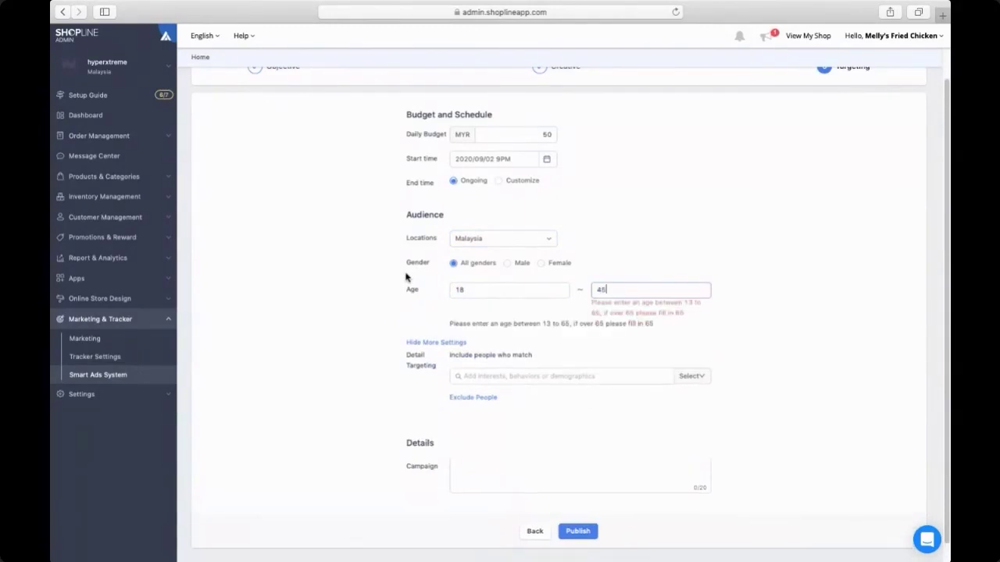
pyautogui.press('BackSpace')
pyautogui.write('35')
pyautogui.press('Tab')
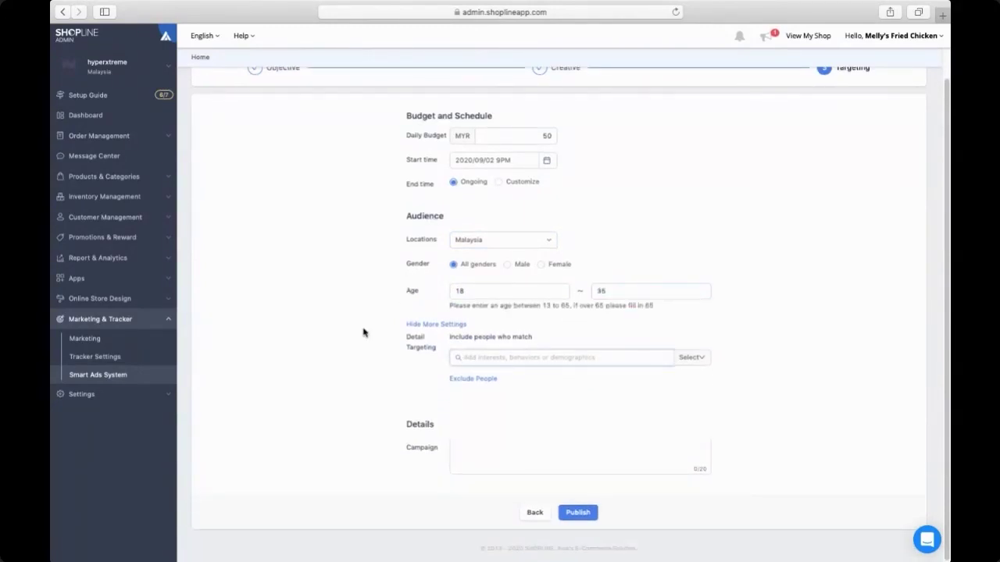
# Look at the interest categories offered for the audience's detail targeting.
pyautogui.click(681, 358)
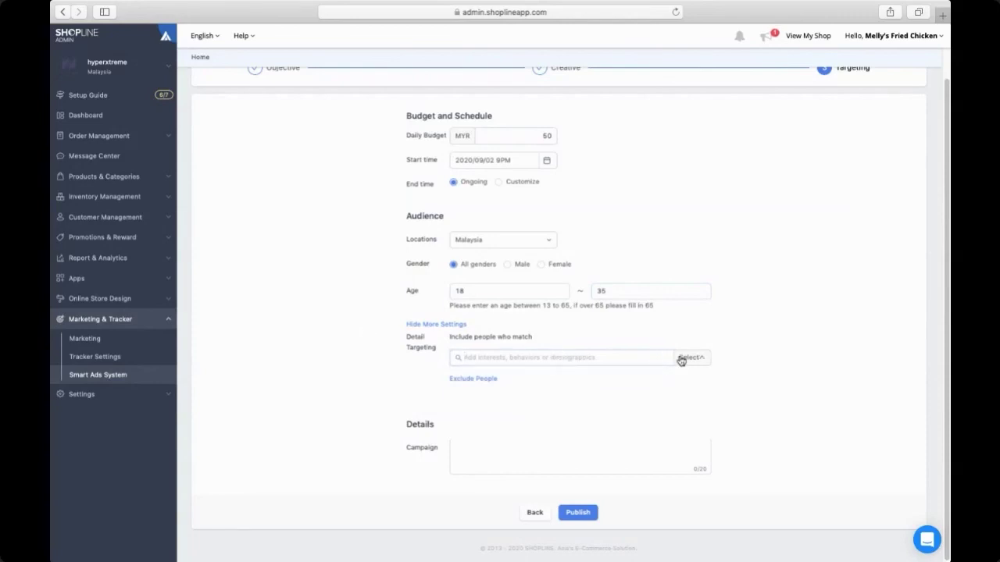
pyautogui.click(557, 359)
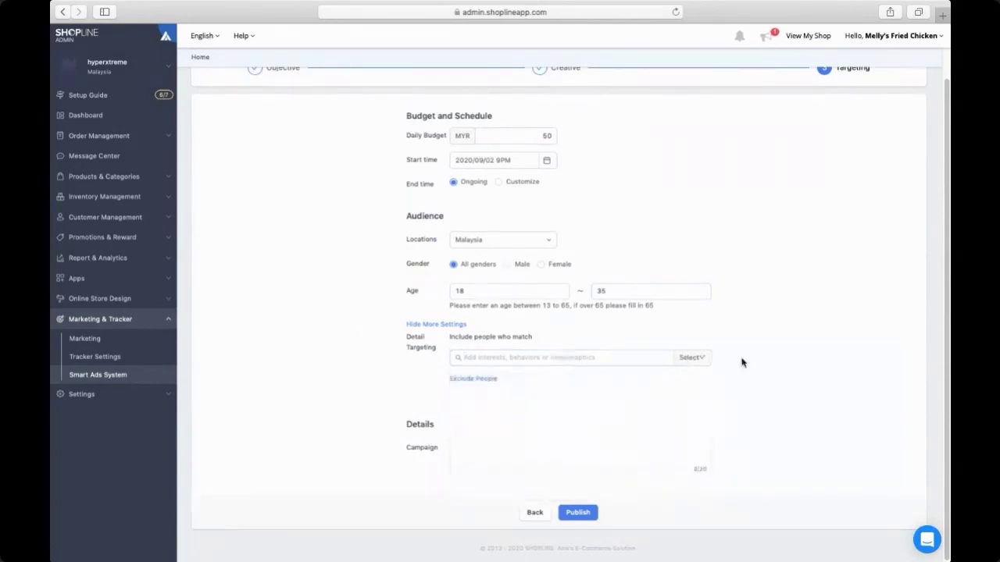
pyautogui.click(687, 361)
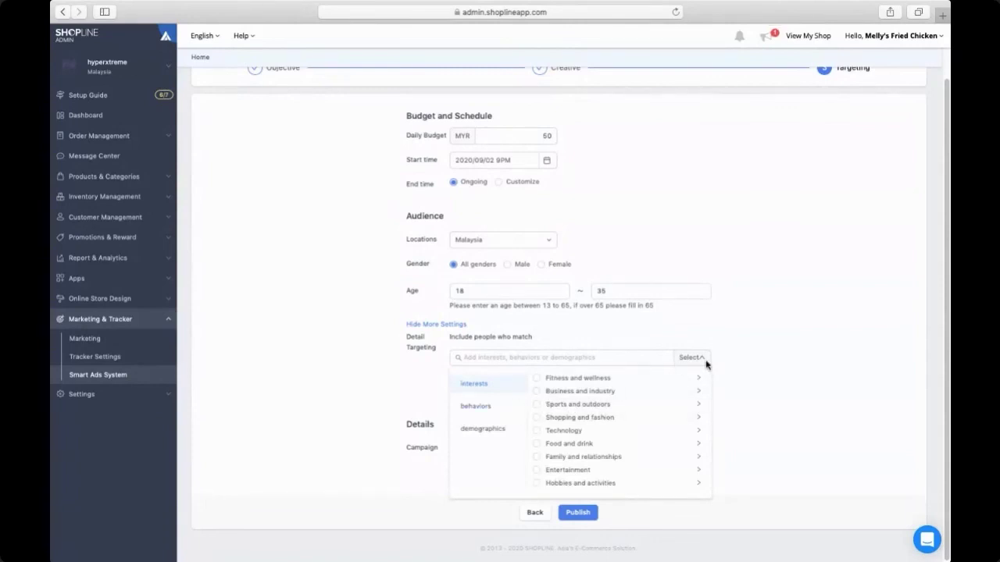
pyautogui.click(705, 360)
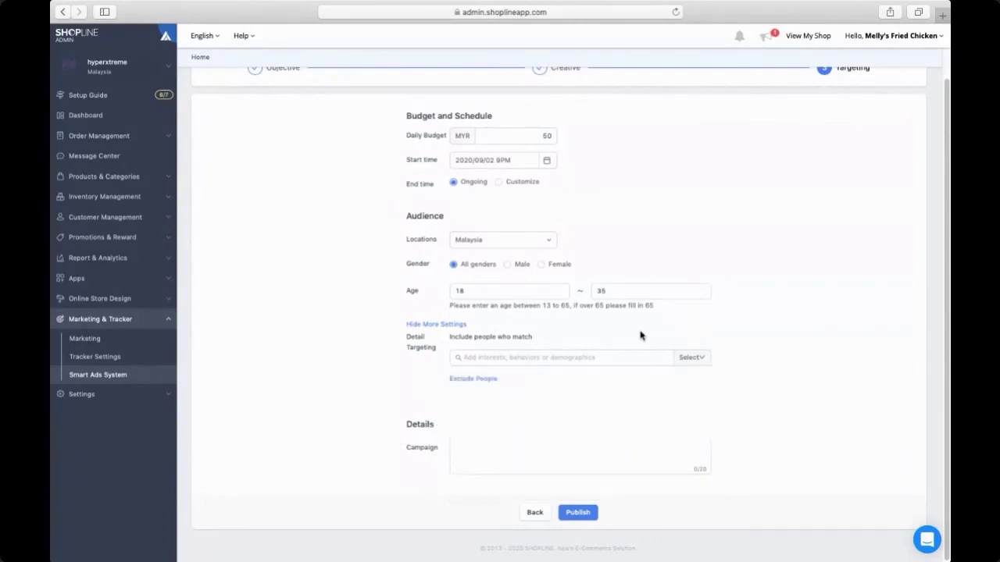
# Name the campaign "0209-USBCable" in the details section, within the 20-character limit.
pyautogui.click(532, 446)
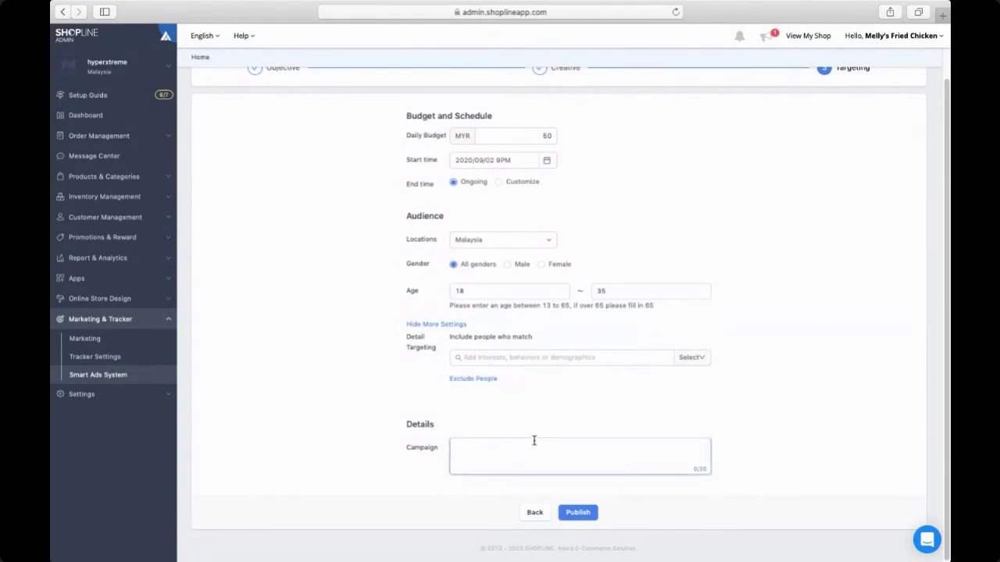
pyautogui.write('0')
pyautogui.write('208')
pyautogui.write('9')
pyautogui.write('-USB Ca')
pyautogui.write('bleCam')
pyautogui.write('paign')
pyautogui.click(492, 446)
pyautogui.press('BackSpace')
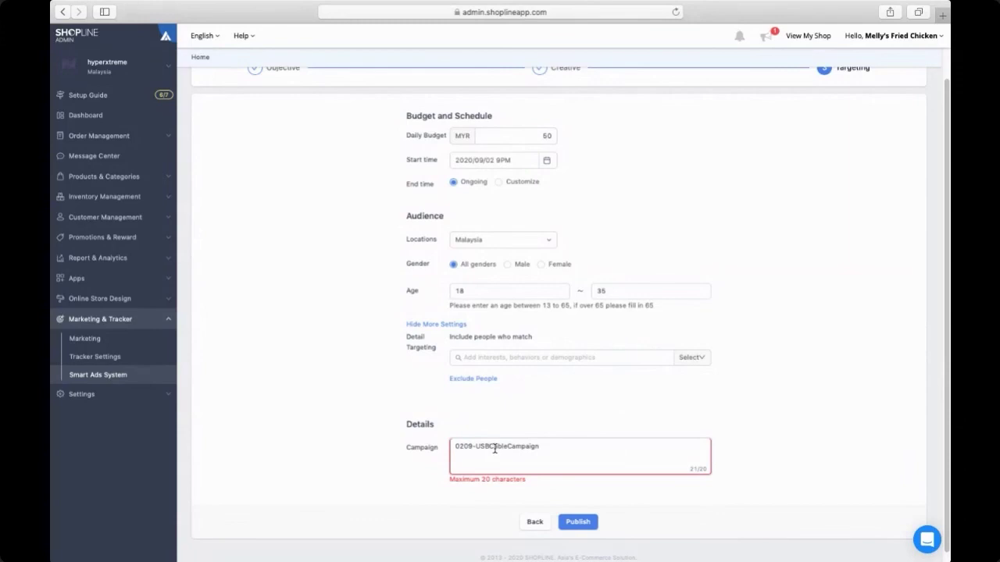
pyautogui.moveTo(801, 546)
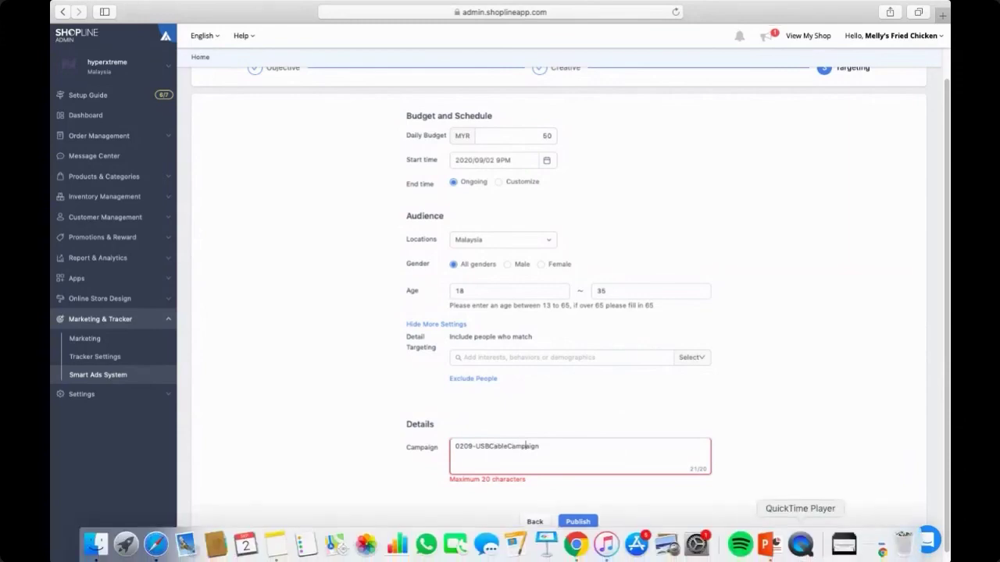
pyautogui.press('BackSpace')
pyautogui.press('BackSpace')
pyautogui.press('BackSpace')
pyautogui.press('BackSpace')
pyautogui.press('BackSpace')
pyautogui.press('BackSpace')
pyautogui.press('BackSpace')
pyautogui.press('BackSpace')
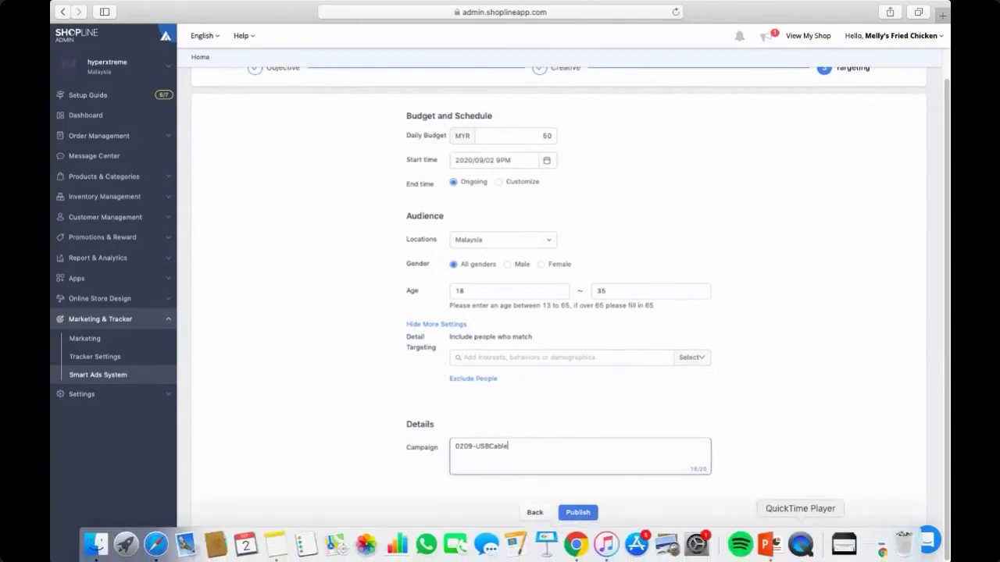
# Review the budget, schedule and audience settings and publish the campaign.
pyautogui.scroll(2, 803, 417)
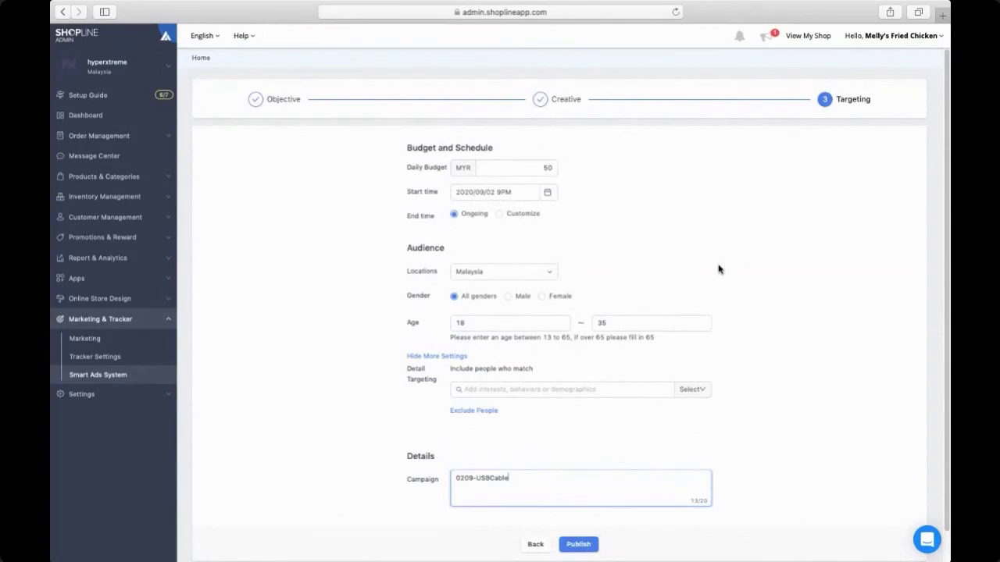
pyautogui.scroll(-1, 535, 296)
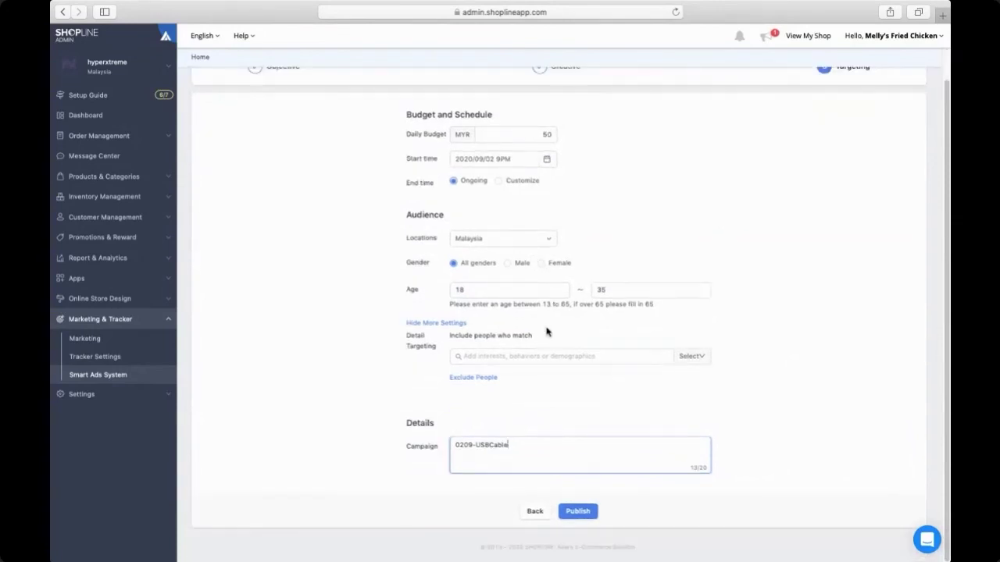
pyautogui.scroll(1, 399, 341)
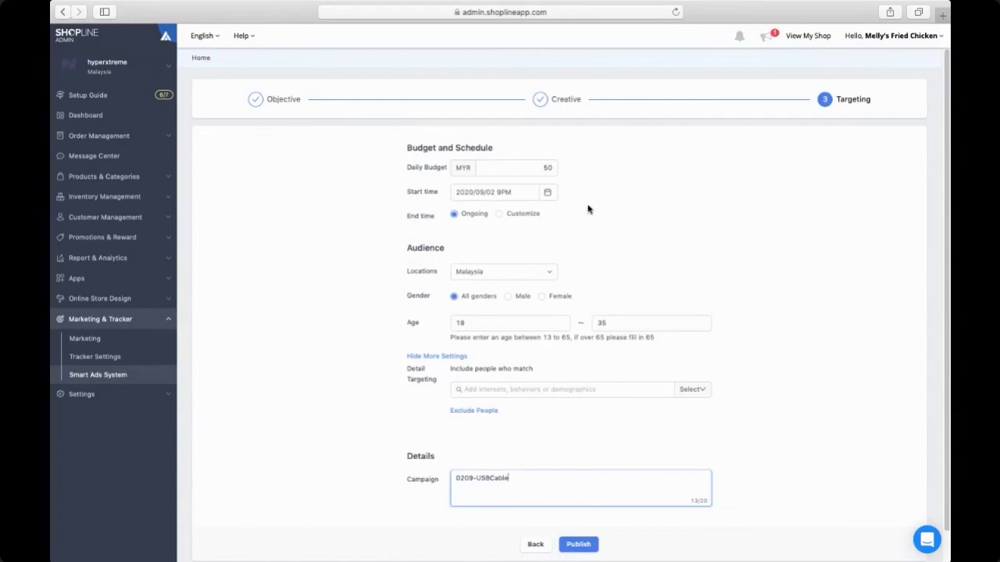
pyautogui.scroll(-2, 581, 214)
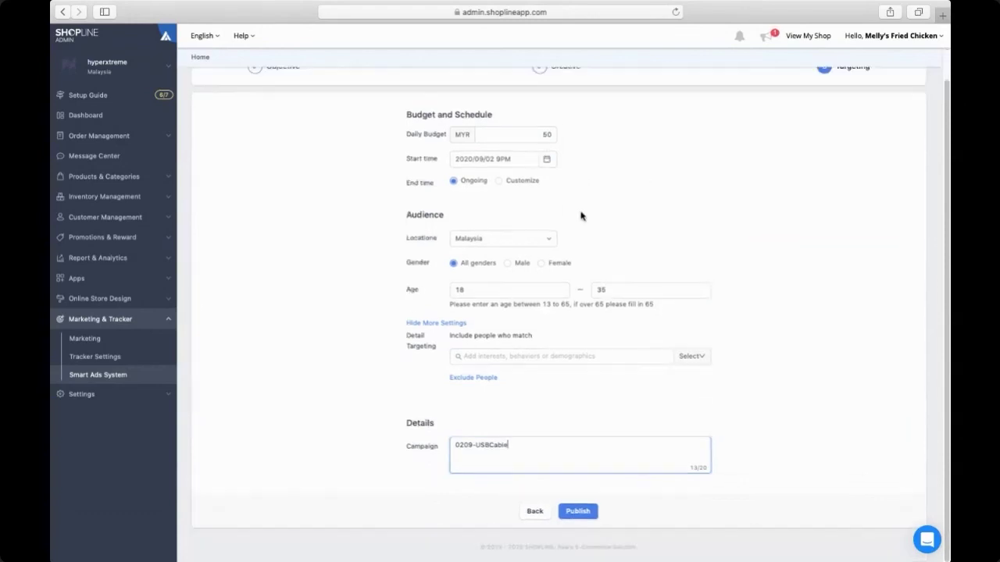
pyautogui.scroll(-2, 583, 227)
pyautogui.click(580, 511)
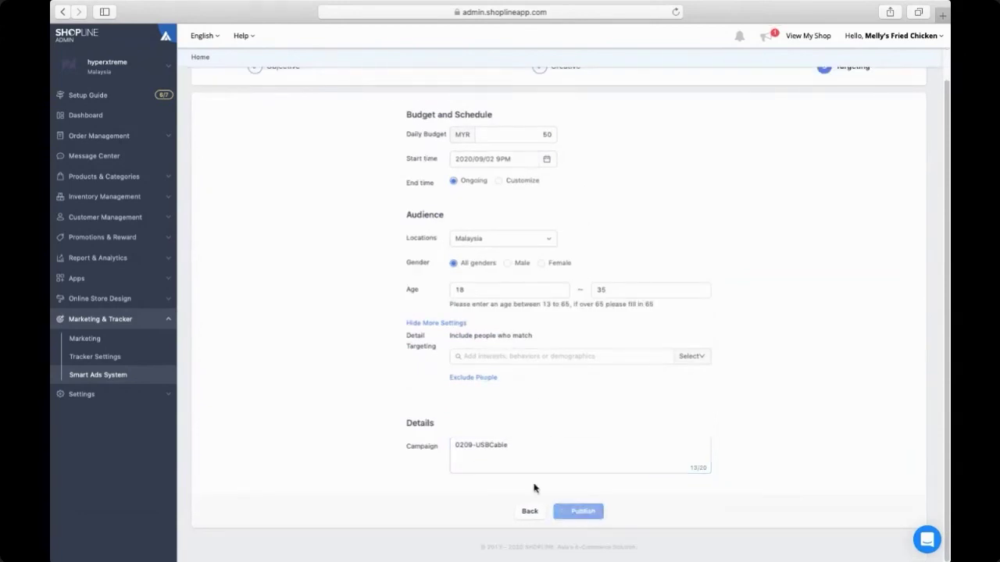